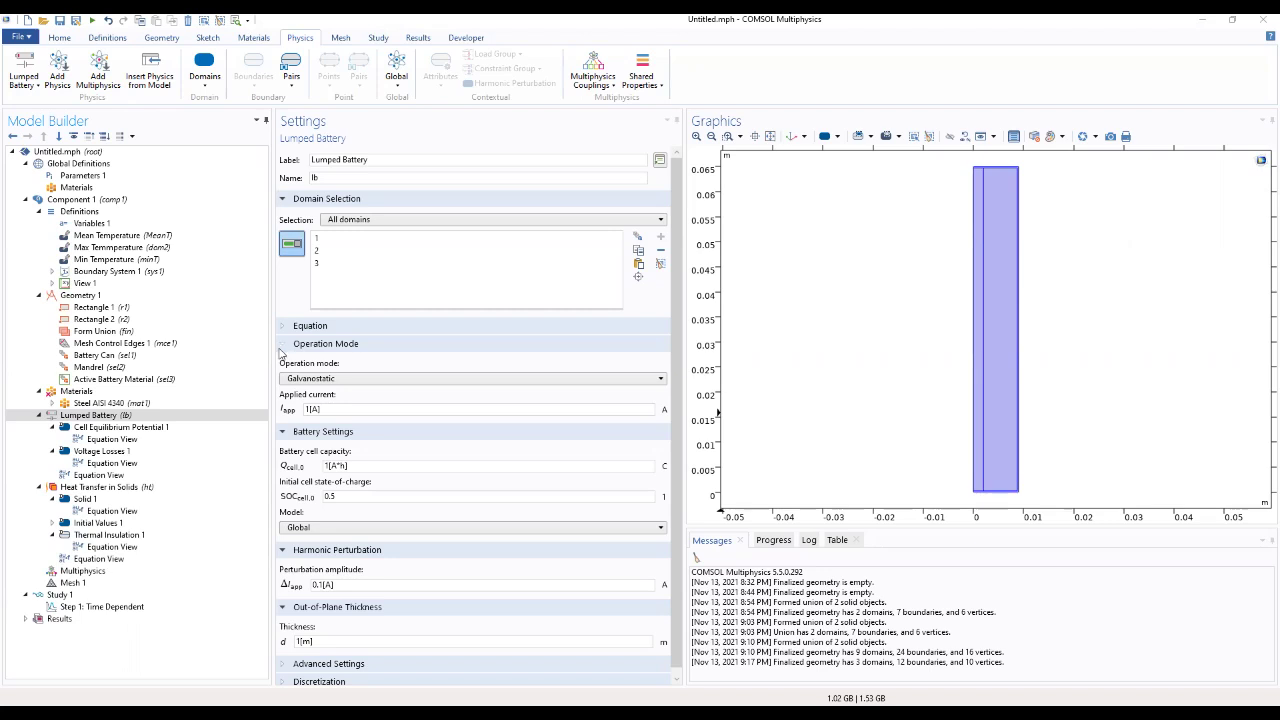
# Restrict the Lumped Battery to the Active Battery Material domain
pyautogui.click(120, 415)
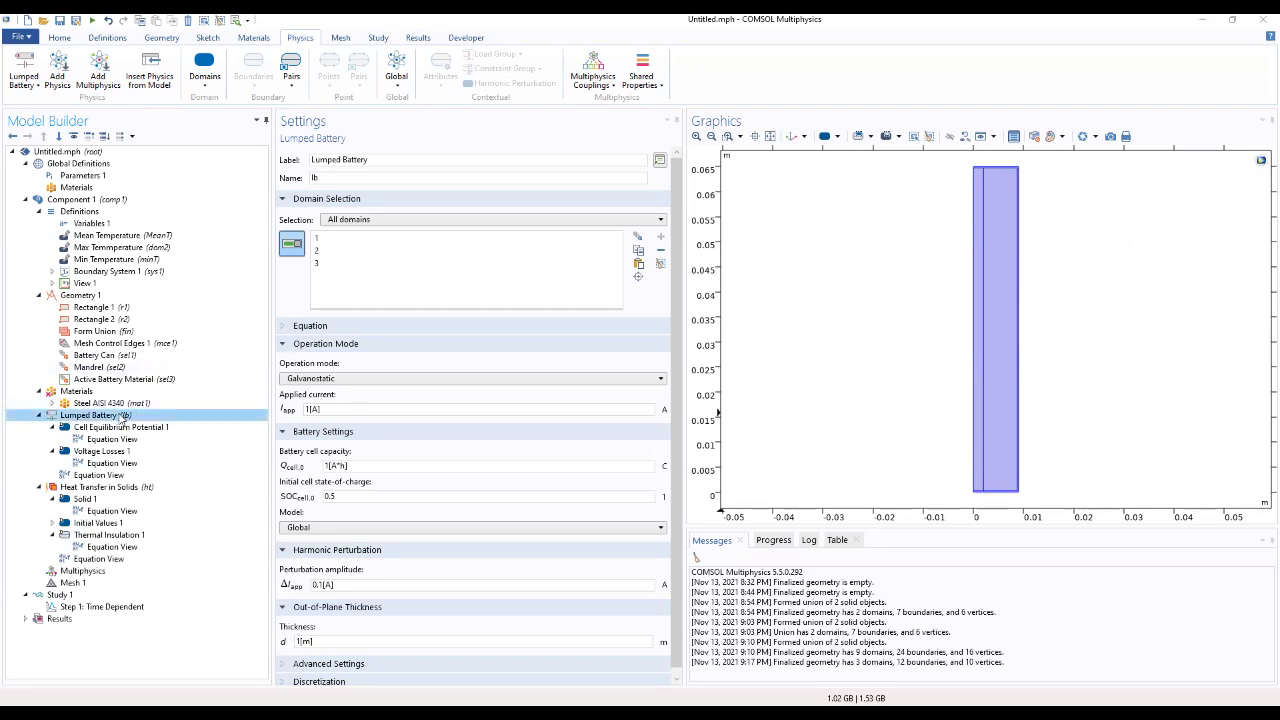
pyautogui.click(403, 220)
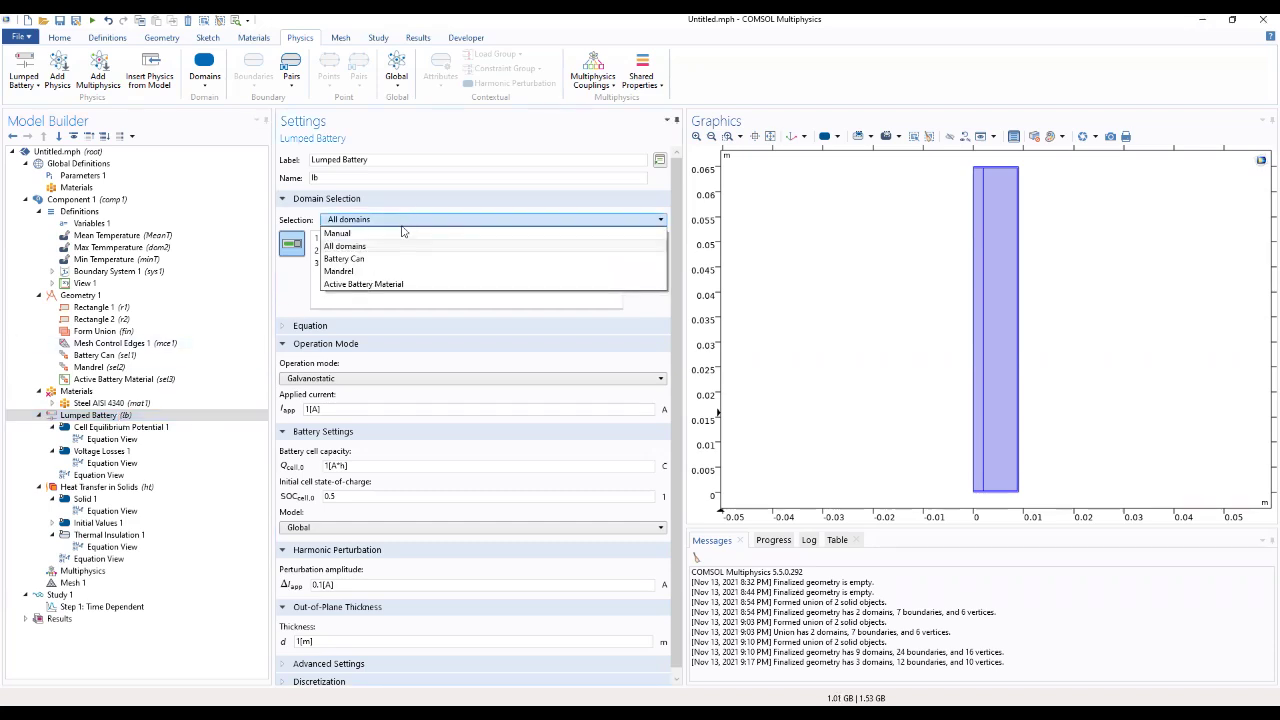
pyautogui.click(378, 284)
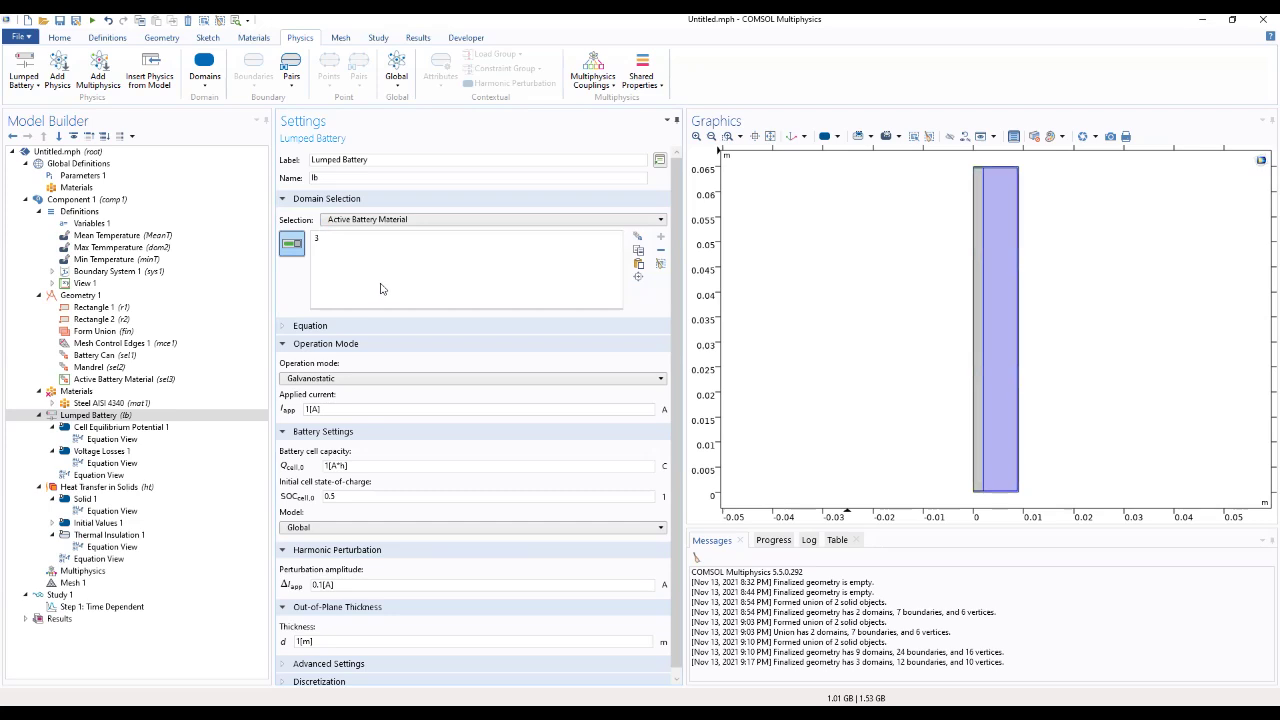
# Set applied current to Iapp, cell capacity to Q_batt and initial state-of-charge to SOC_init
pyautogui.moveTo(329, 407); pyautogui.dragTo(279, 413)
pyautogui.write('Iapp')
pyautogui.moveTo(357, 465); pyautogui.dragTo(310, 463)
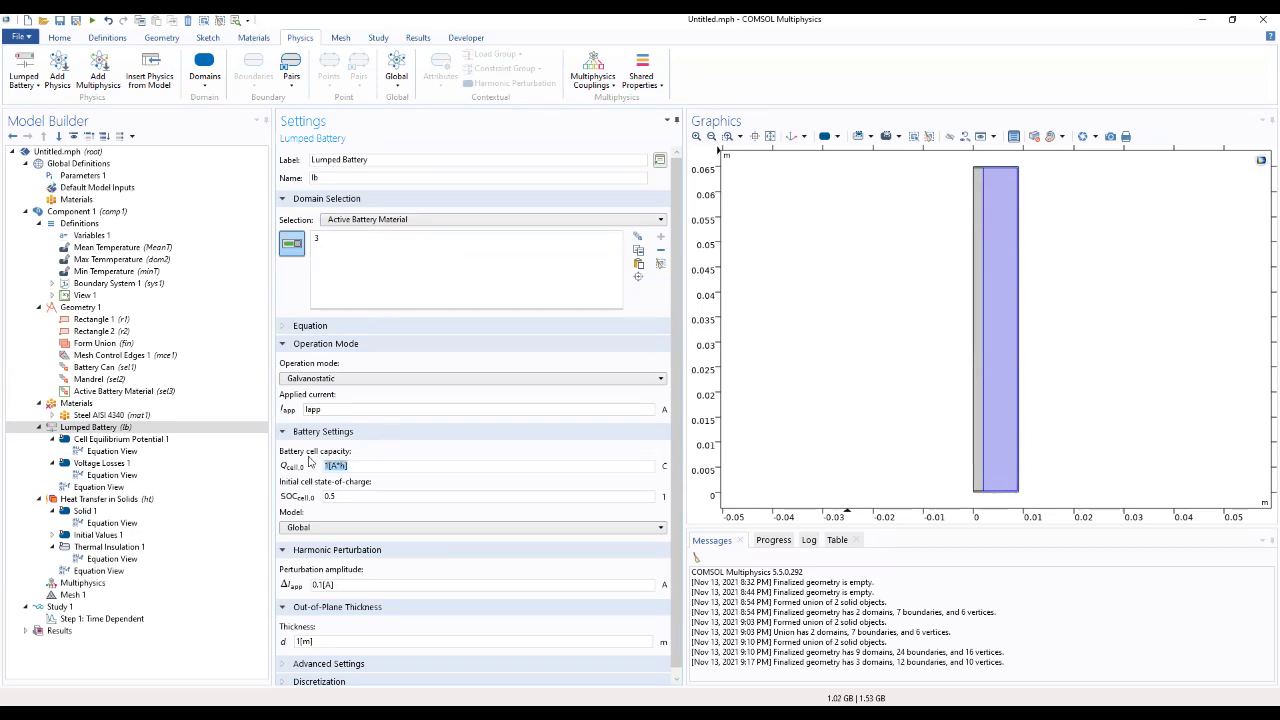
pyautogui.write('Q_batt')
pyautogui.moveTo(348, 496); pyautogui.dragTo(301, 507)
pyautogui.write('SOC_ini')
# Limit the Steel AISI 4340 material selection to the Battery Can domain (domain 1)
pyautogui.click(100, 440)
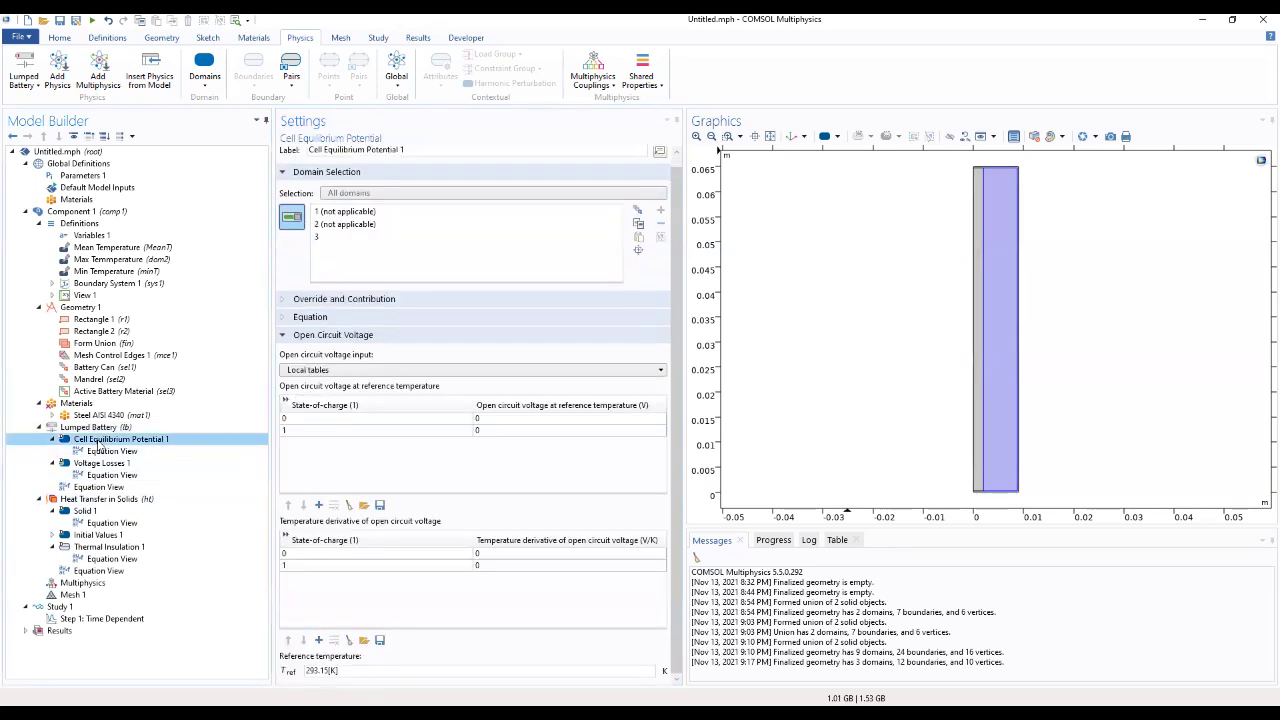
pyautogui.click(105, 428)
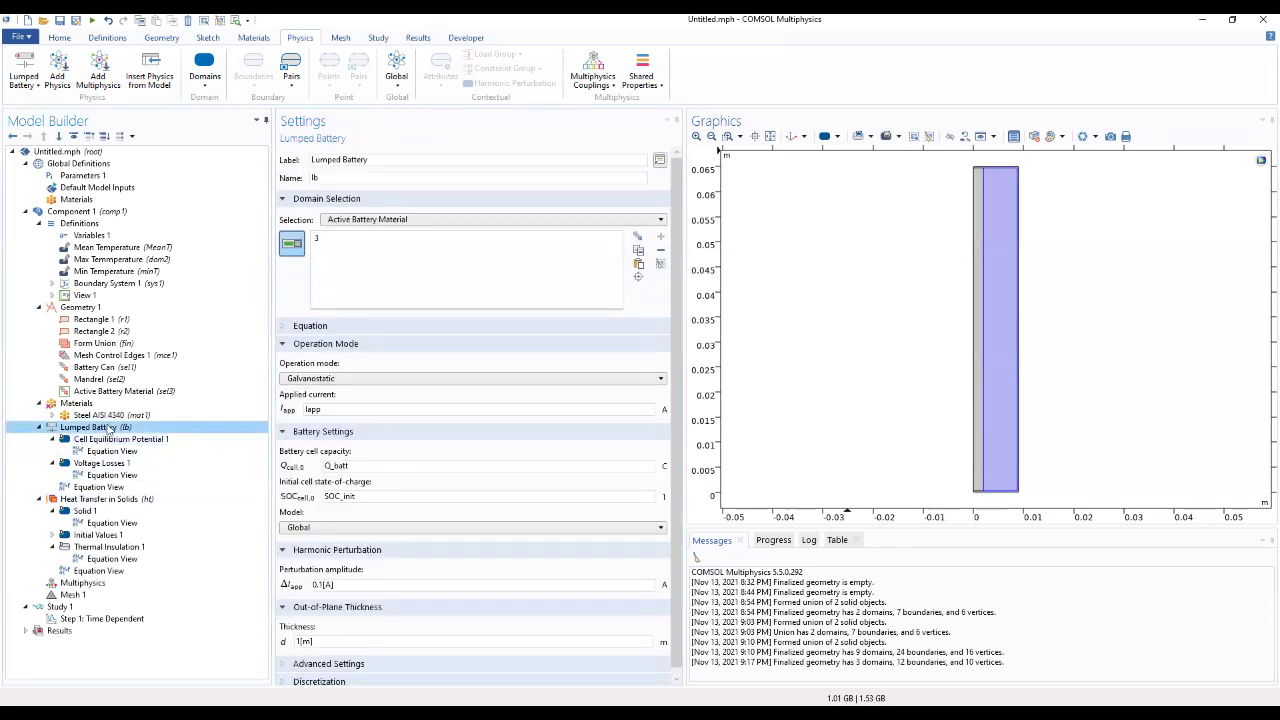
pyautogui.click(108, 416)
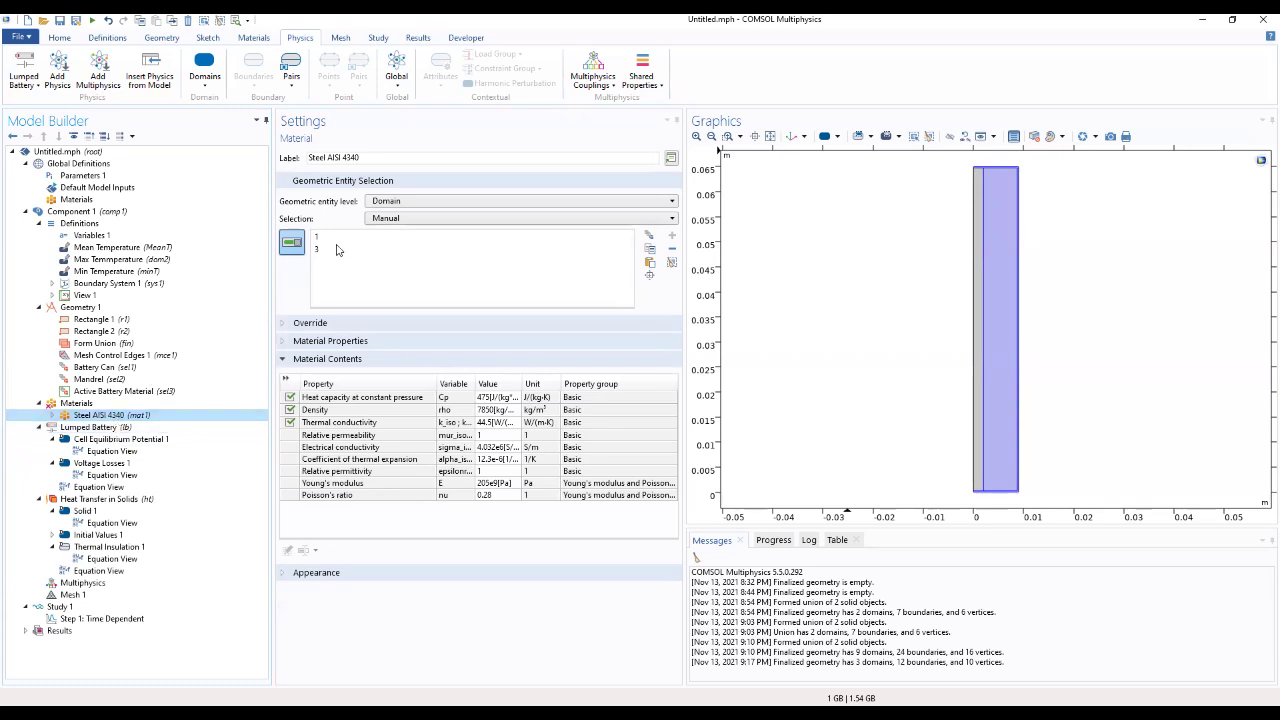
pyautogui.click(411, 218)
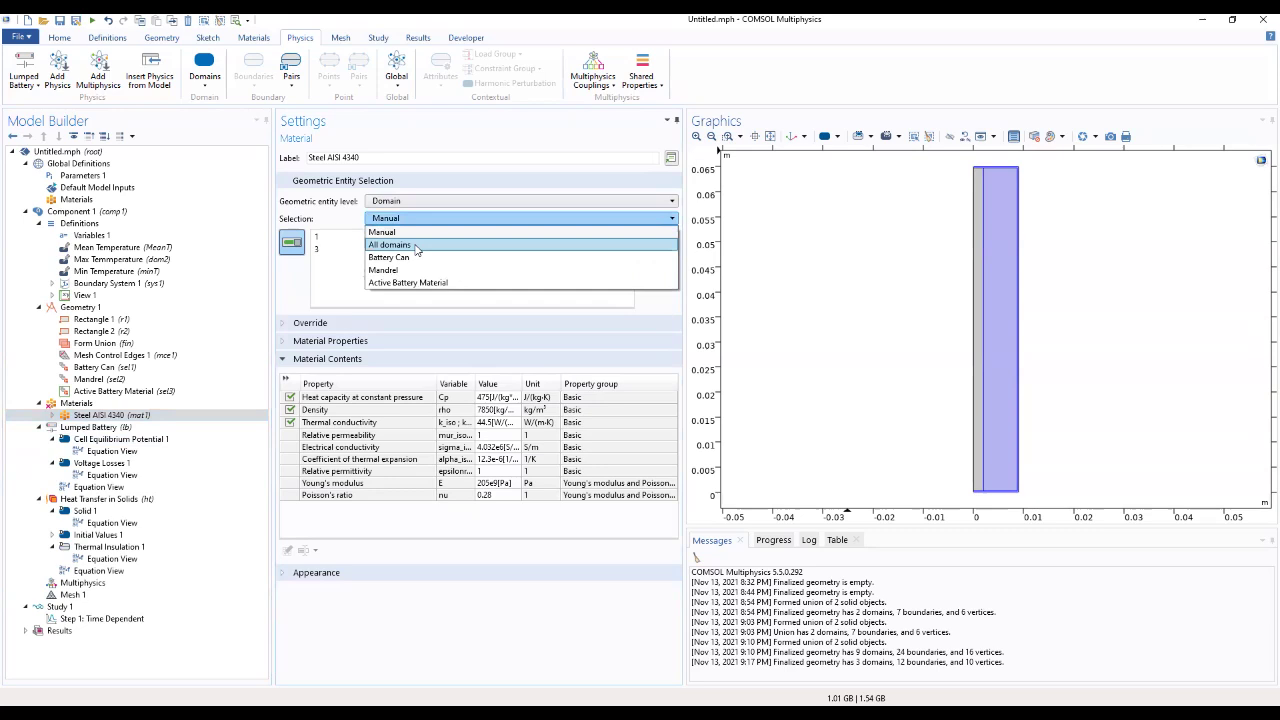
pyautogui.click(415, 257)
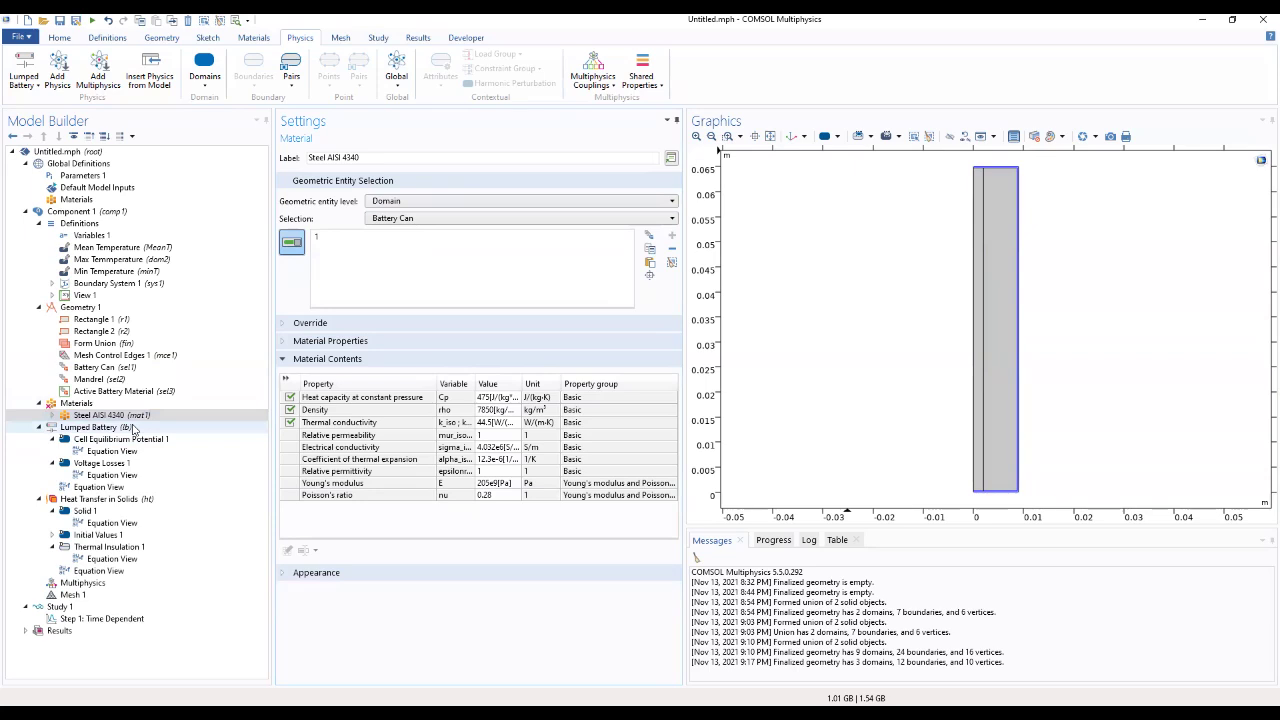
pyautogui.click(98, 427)
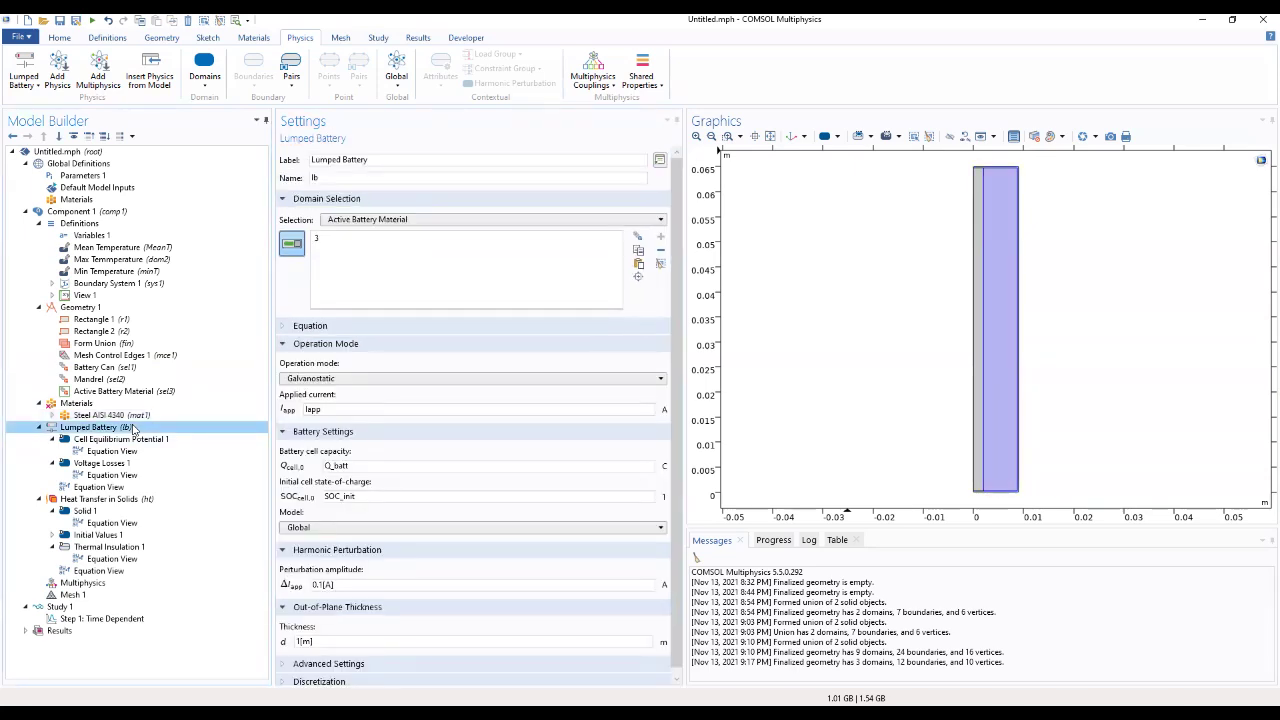
# Load the open circuit voltage table from li_battery_thermal_2d_axi_E_OCP_data.txt
pyautogui.click(137, 440)
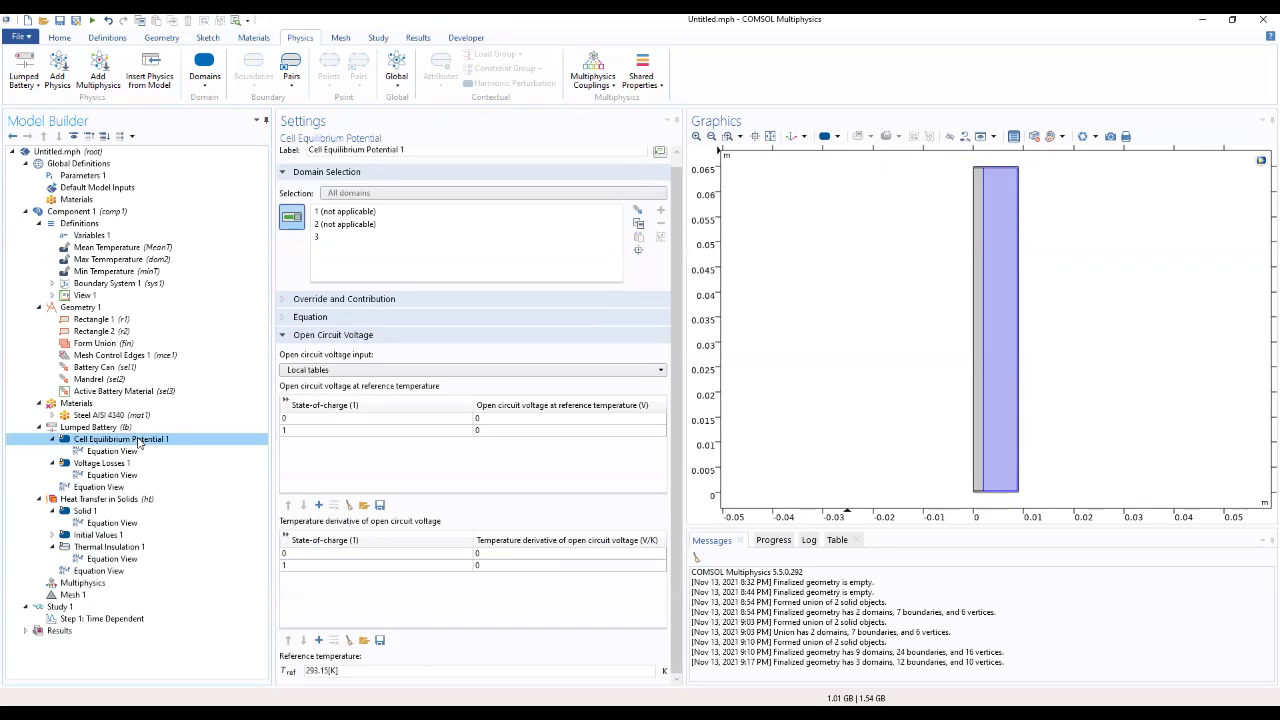
pyautogui.click(350, 505)
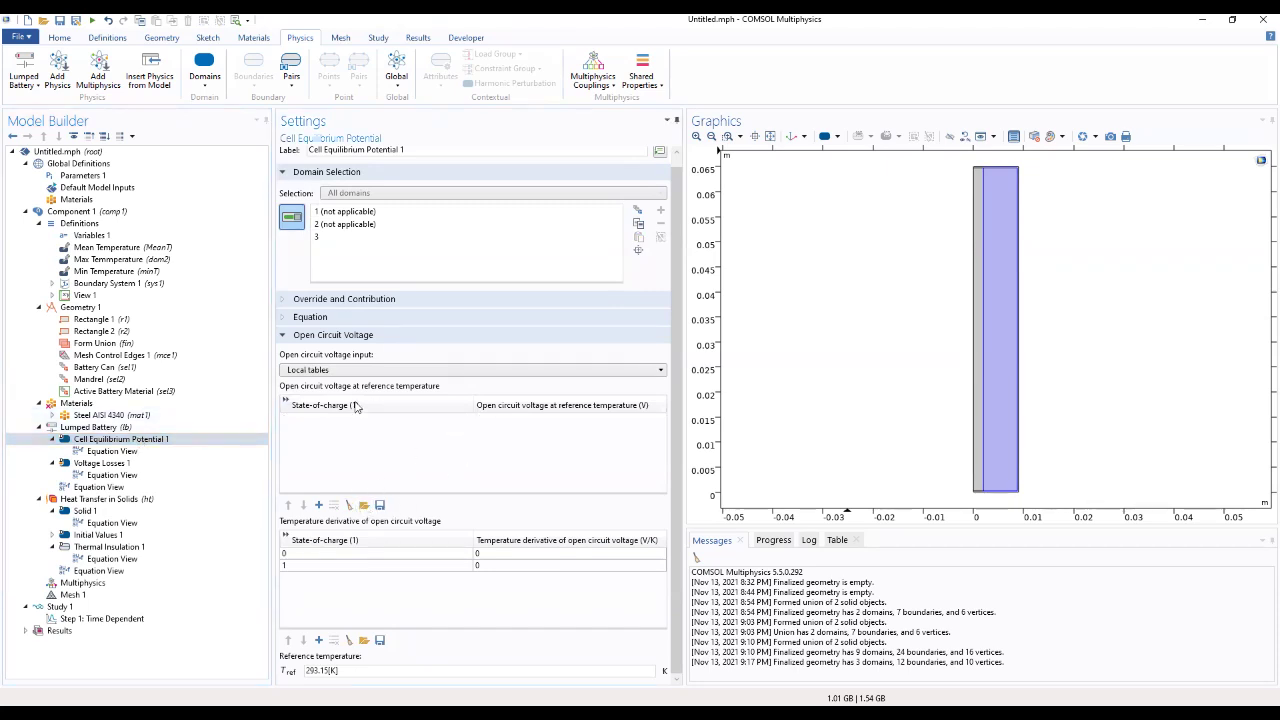
pyautogui.click(364, 506)
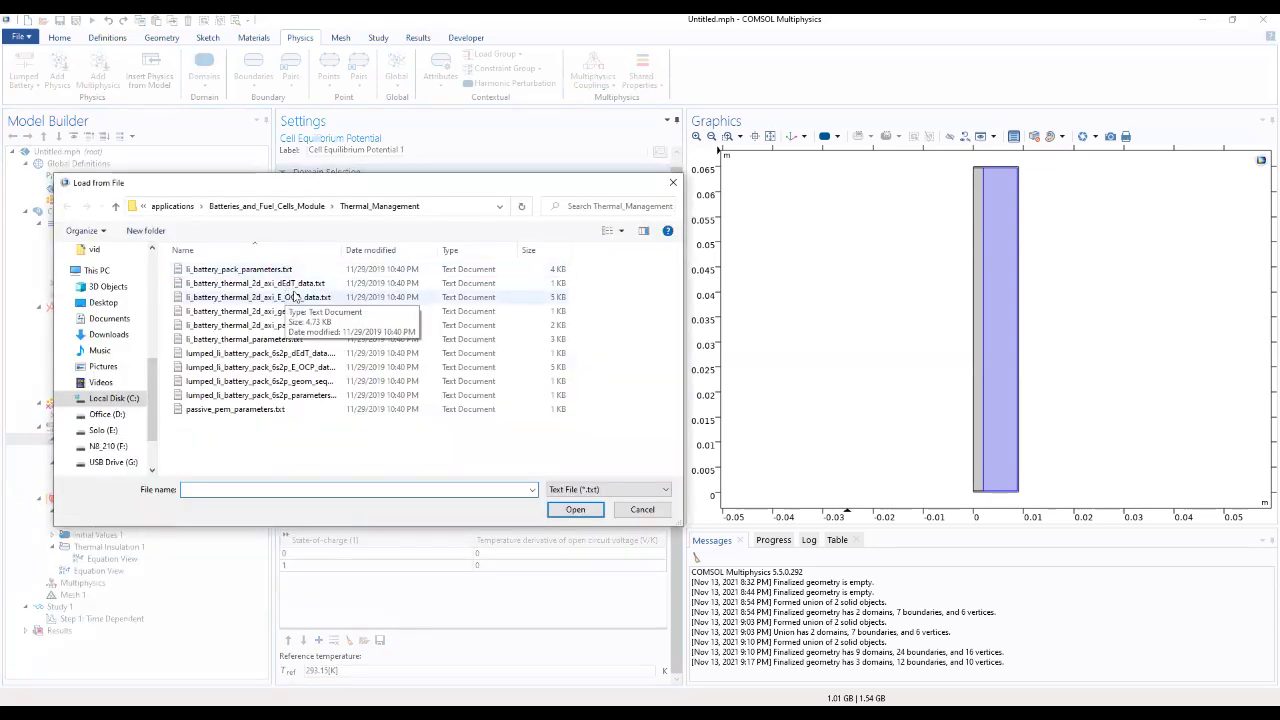
pyautogui.click(290, 283)
pyautogui.click(582, 512)
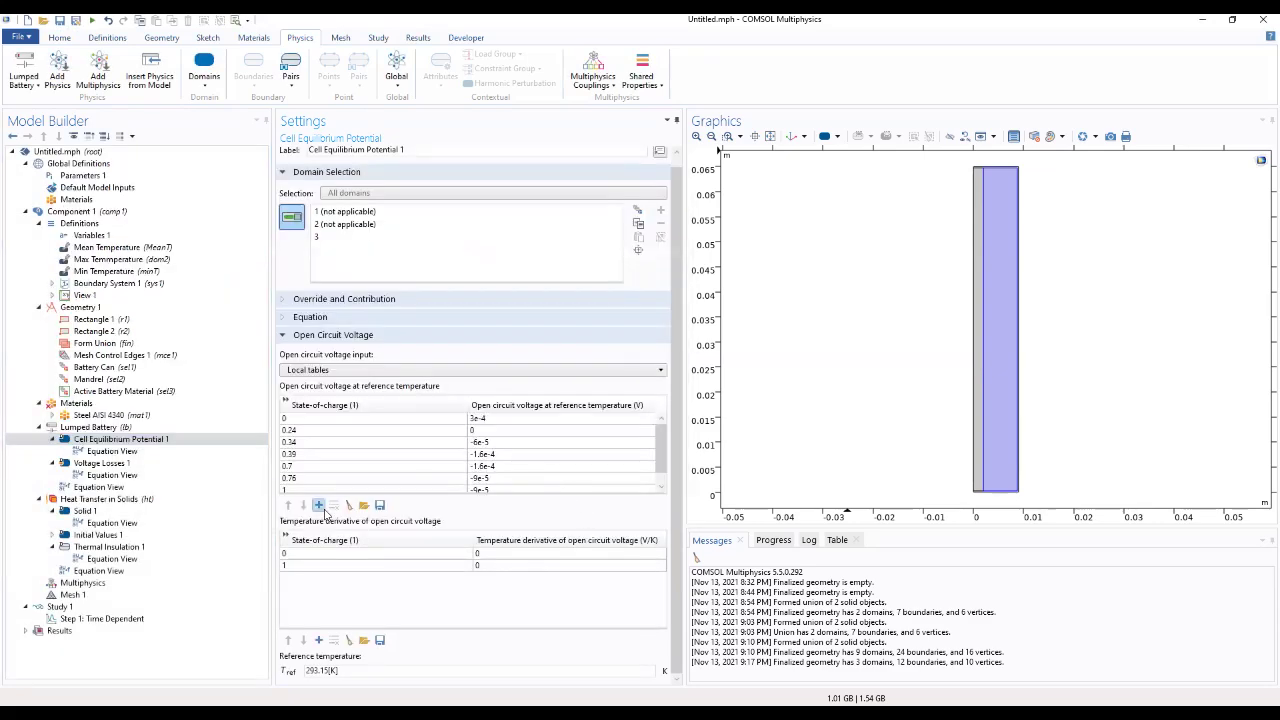
pyautogui.click(349, 505)
pyautogui.click(364, 505)
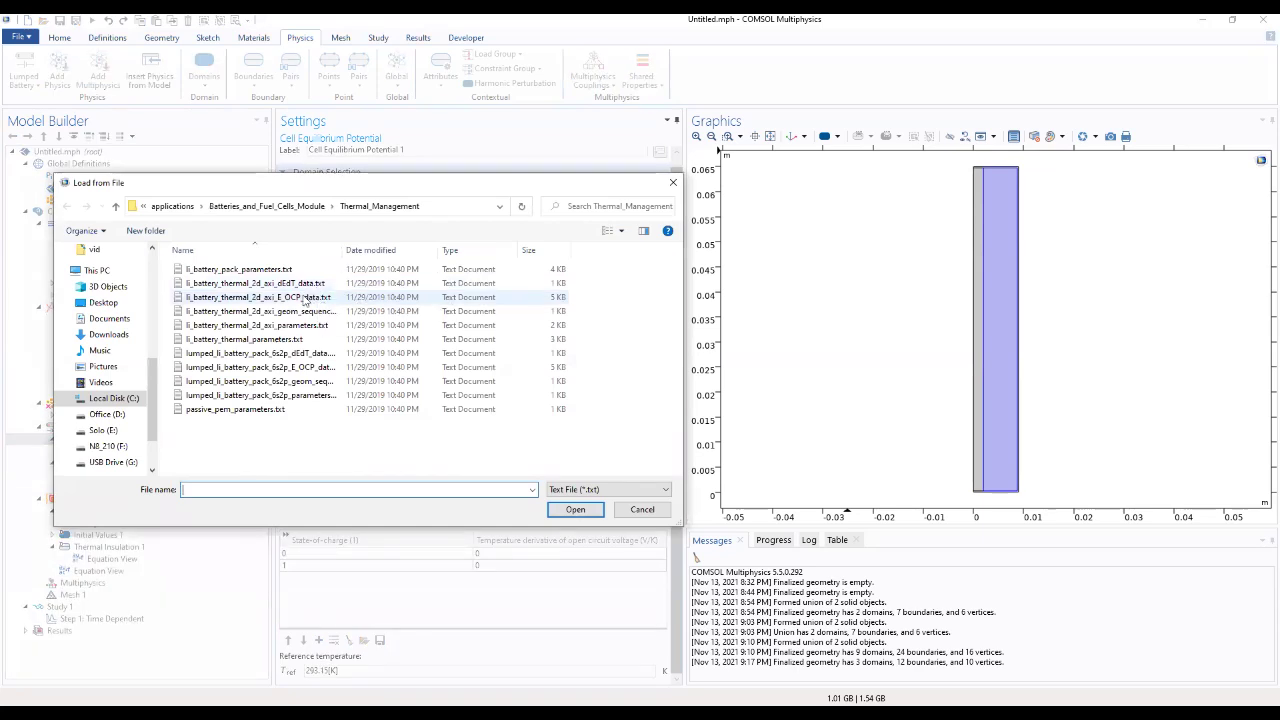
pyautogui.click(304, 298)
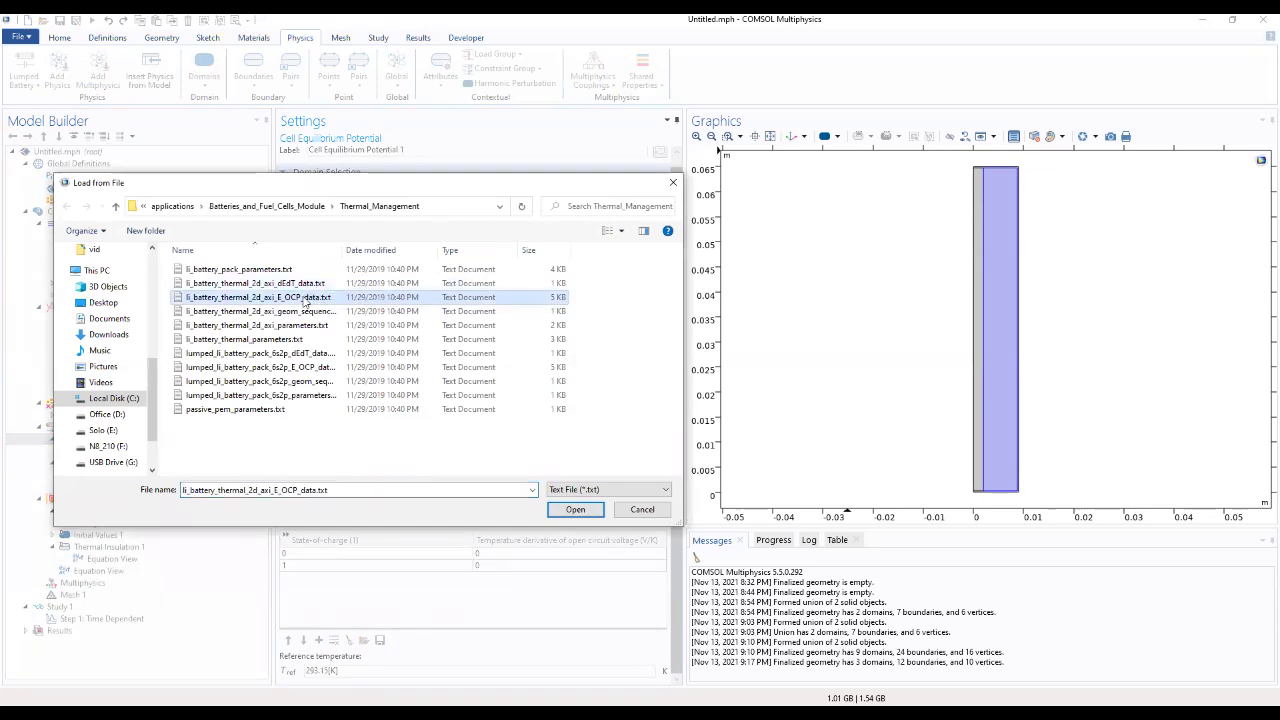
pyautogui.click(575, 509)
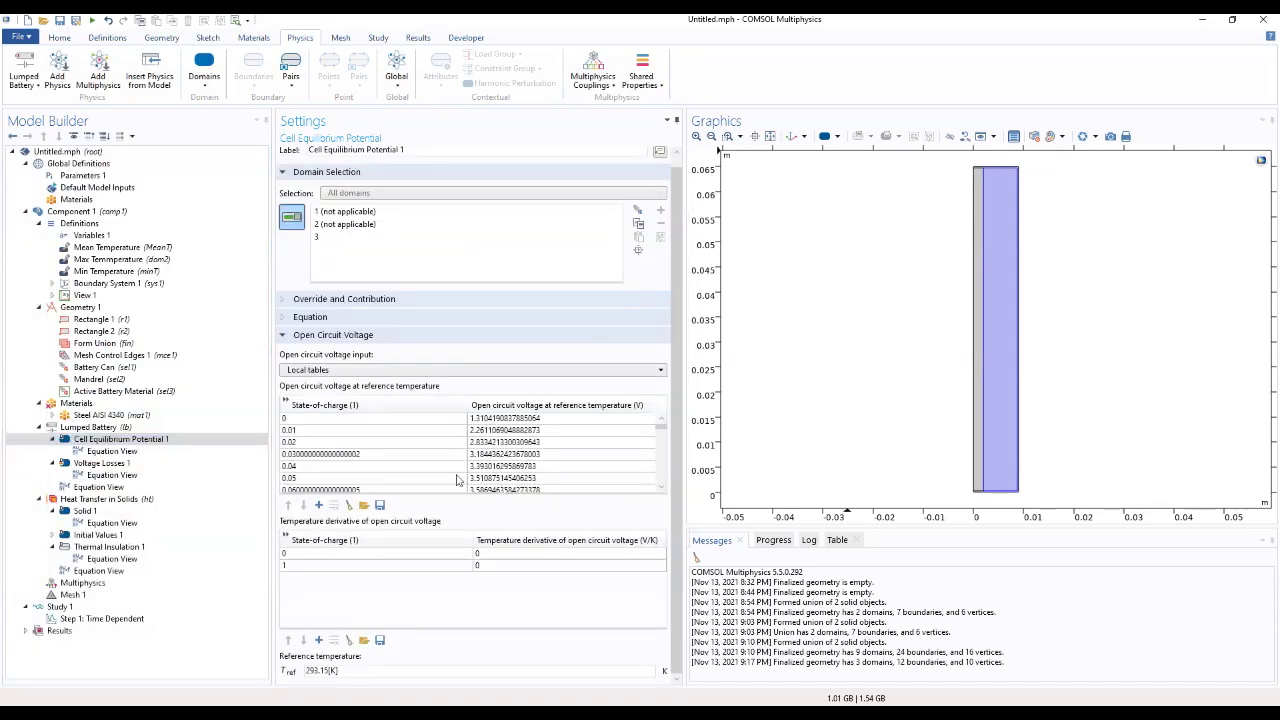
# Load the temperature-derivative table from lumped_li_battery_pack_6s2p_dEdT_data.txt
pyautogui.click(354, 641)
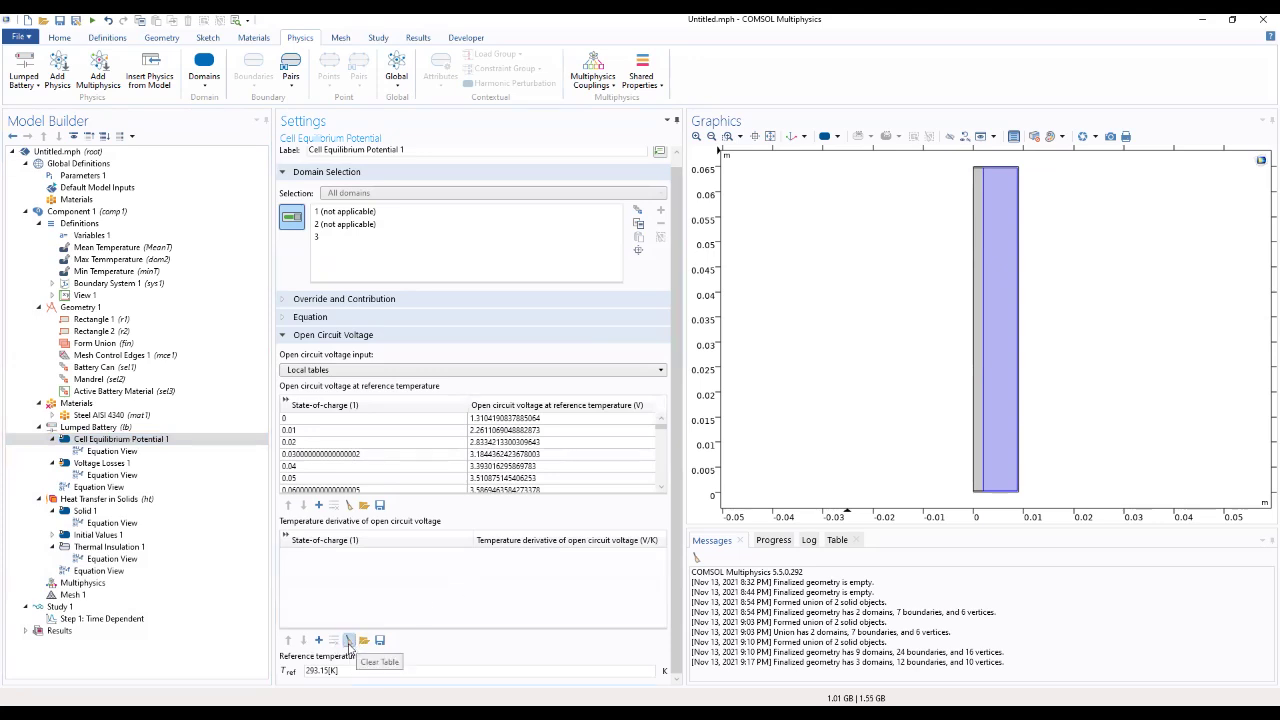
pyautogui.click(363, 642)
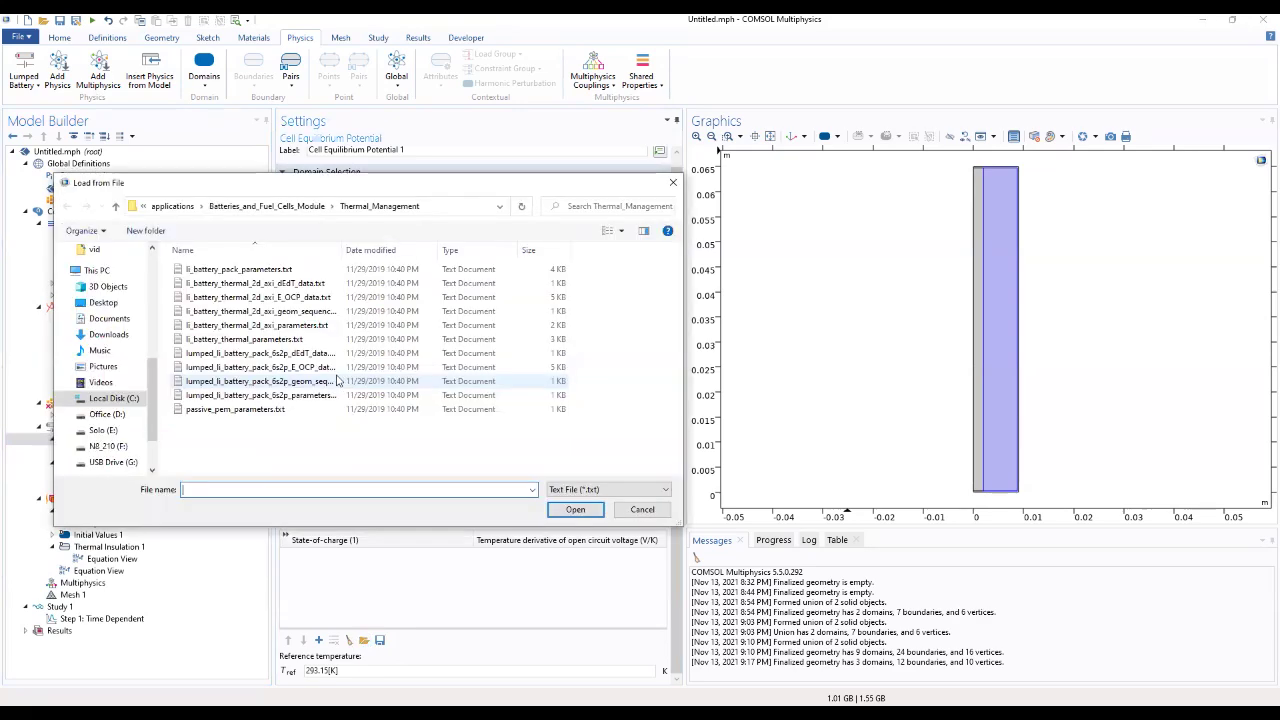
pyautogui.click(330, 353)
pyautogui.click(575, 509)
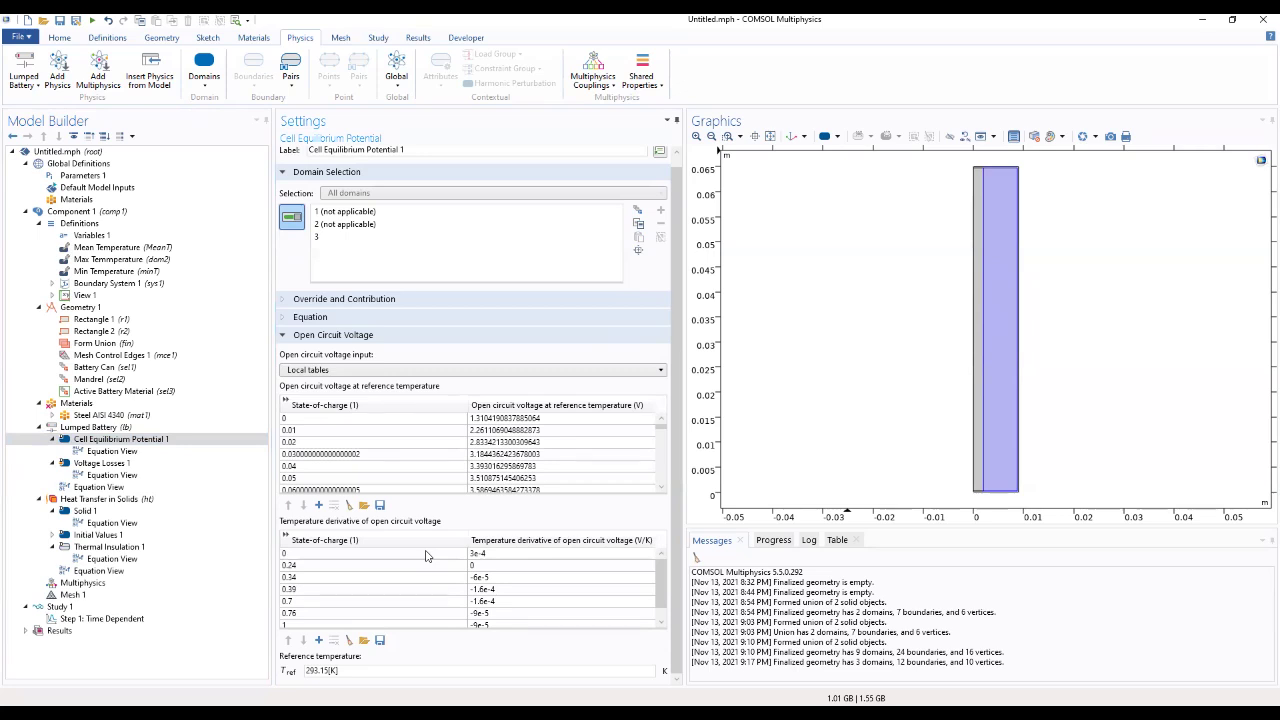
# In Voltage Losses 1, take temperature from heat transfer and set ohmic overpotential eta_ohmic1C and exchange current J0
pyautogui.click(101, 463)
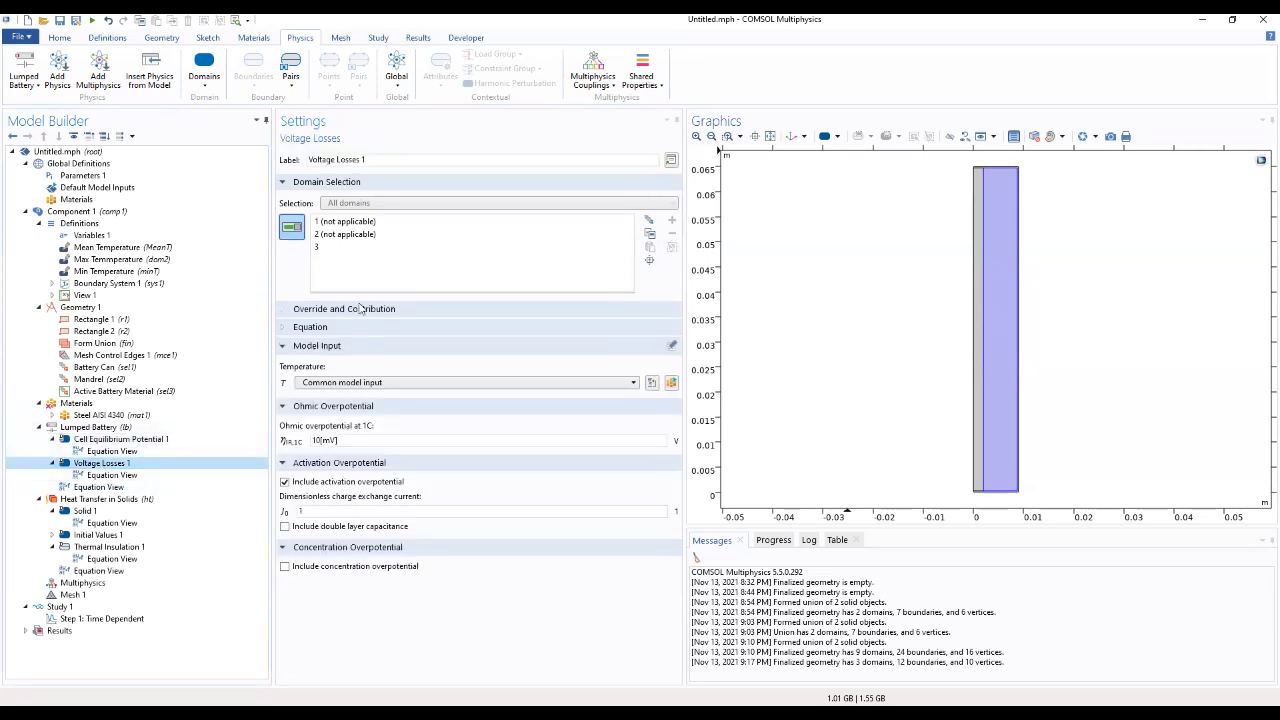
pyautogui.click(363, 387)
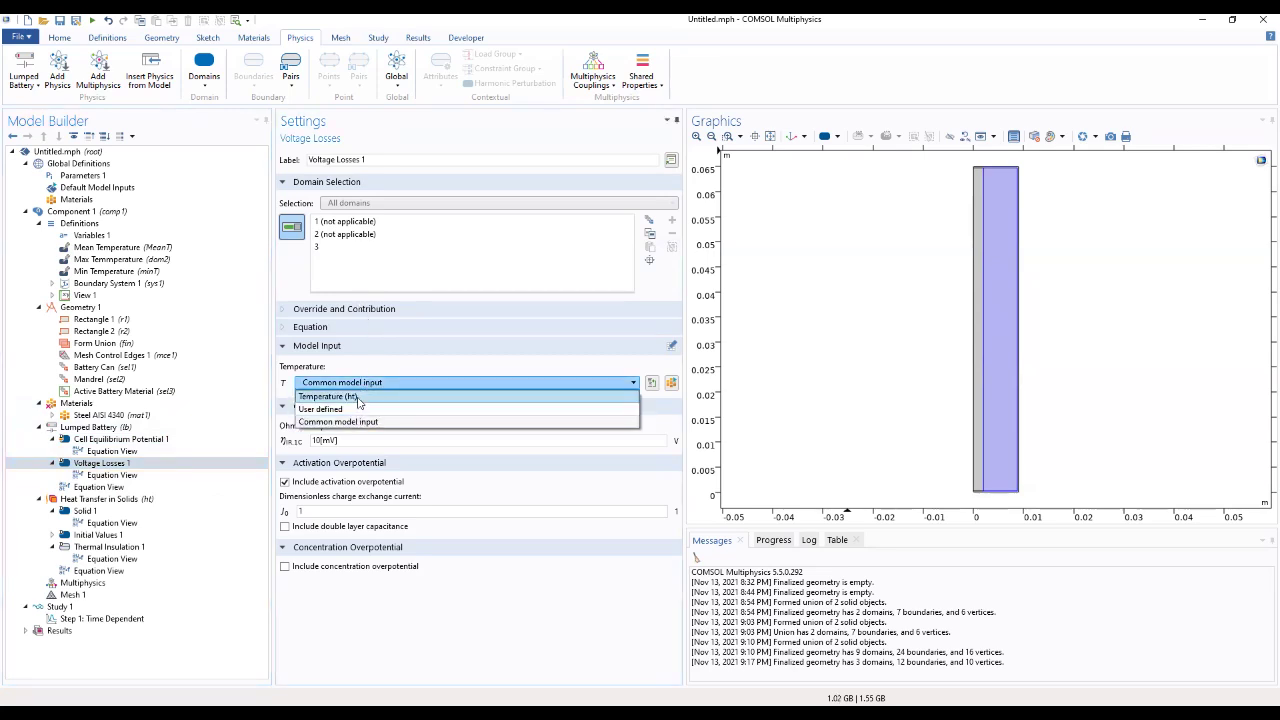
pyautogui.click(360, 398)
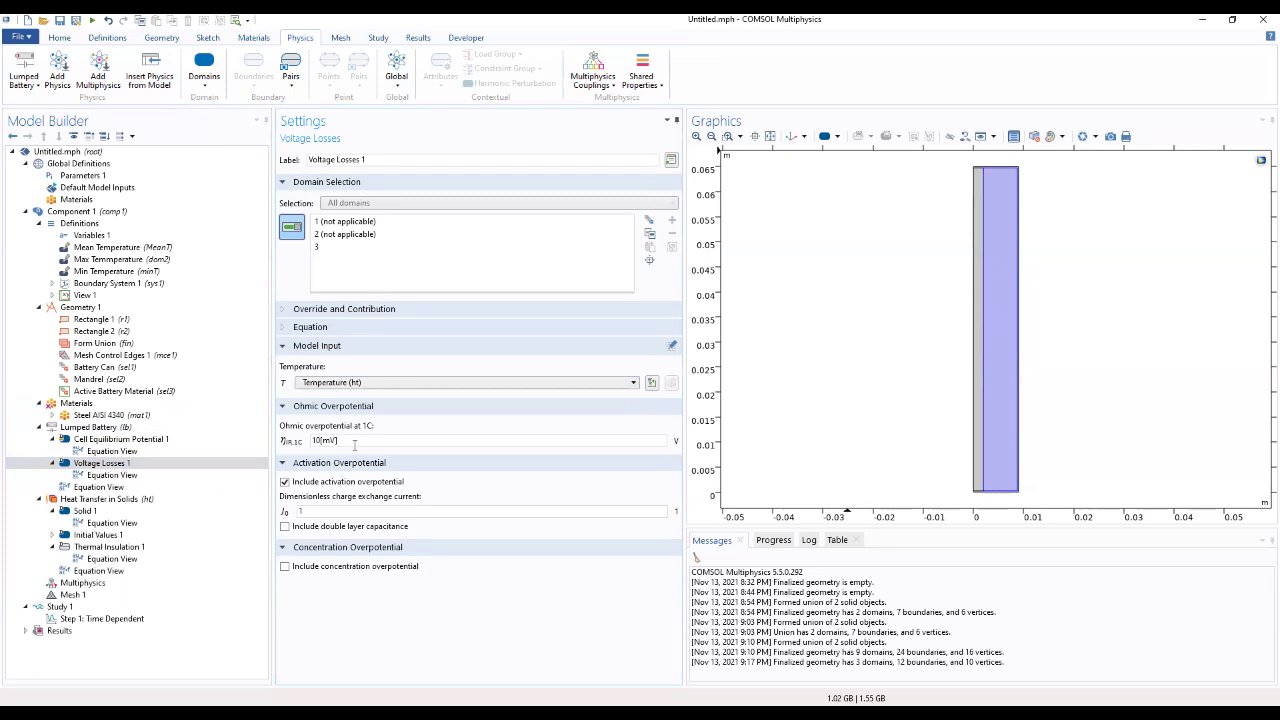
pyautogui.moveTo(350, 441); pyautogui.dragTo(251, 436)
pyautogui.write('eta')
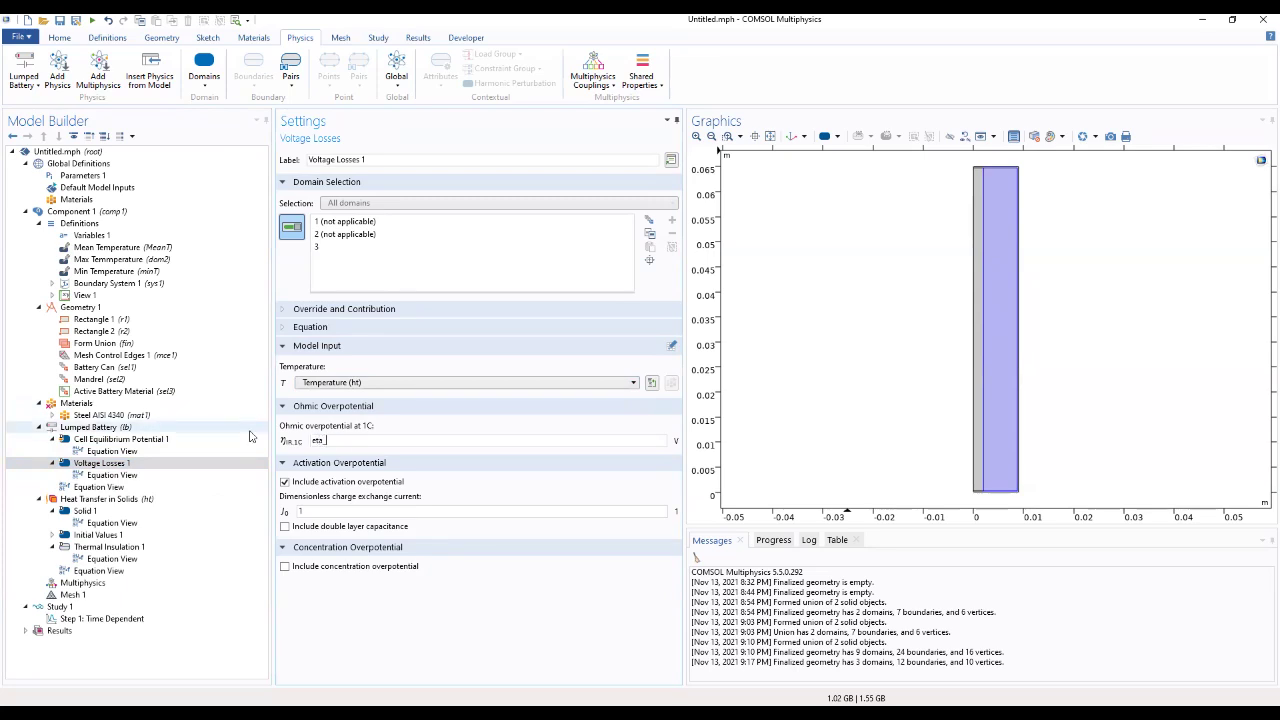
pyautogui.write('_ohmic1C')
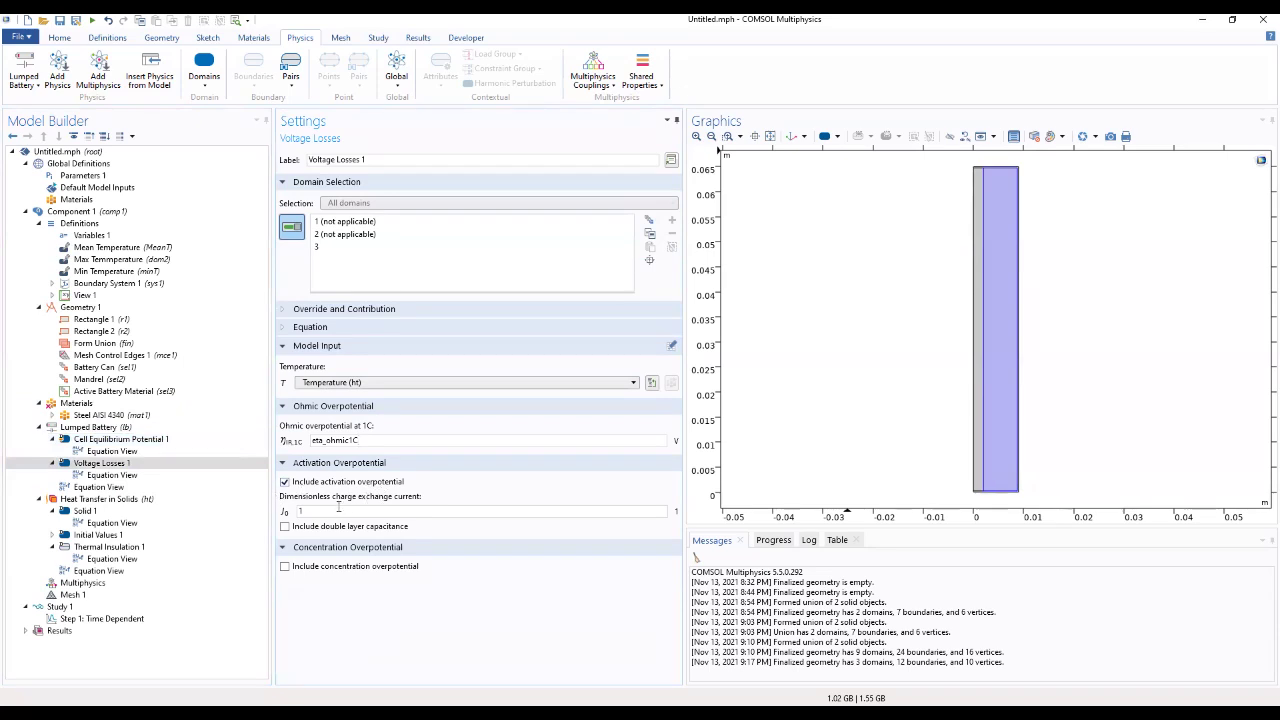
pyautogui.click(316, 511)
pyautogui.moveTo(316, 511); pyautogui.dragTo(283, 511)
# Include concentration overpotential using particle diffusion with time constant tau in spherical particles
pyautogui.click(300, 547)
pyautogui.click(296, 547)
pyautogui.click(286, 567)
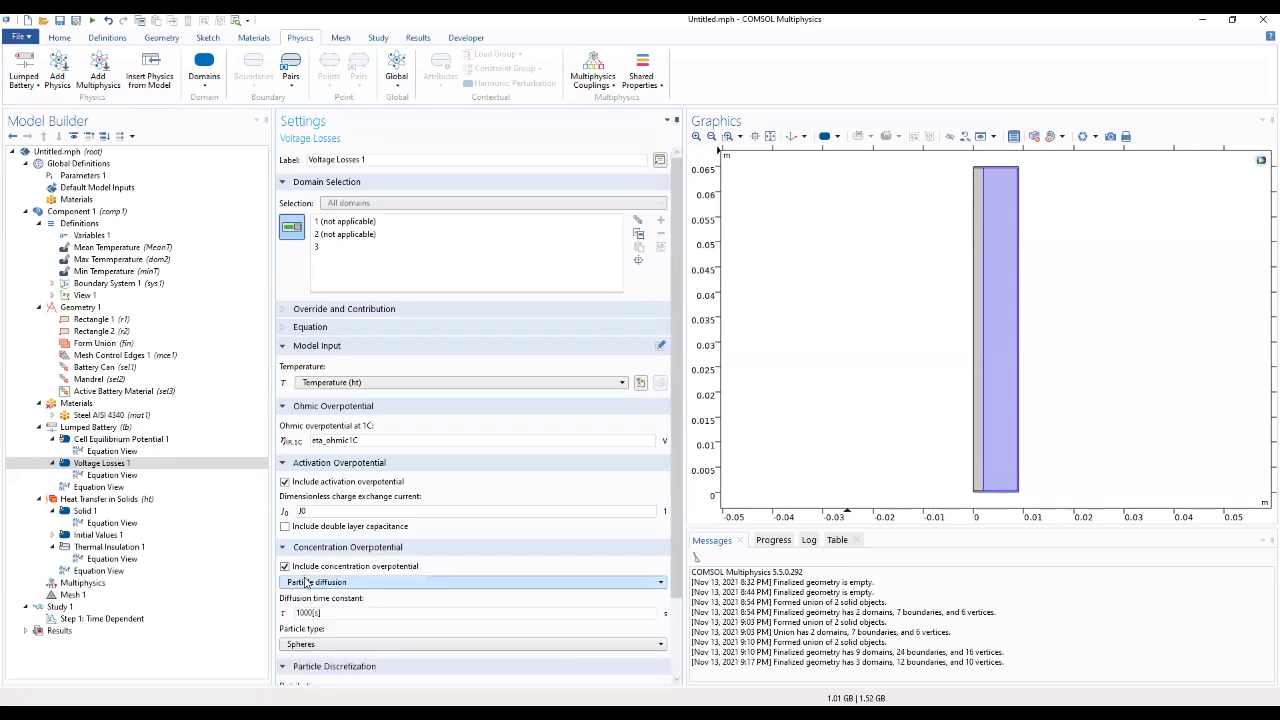
pyautogui.moveTo(330, 614); pyautogui.dragTo(283, 617)
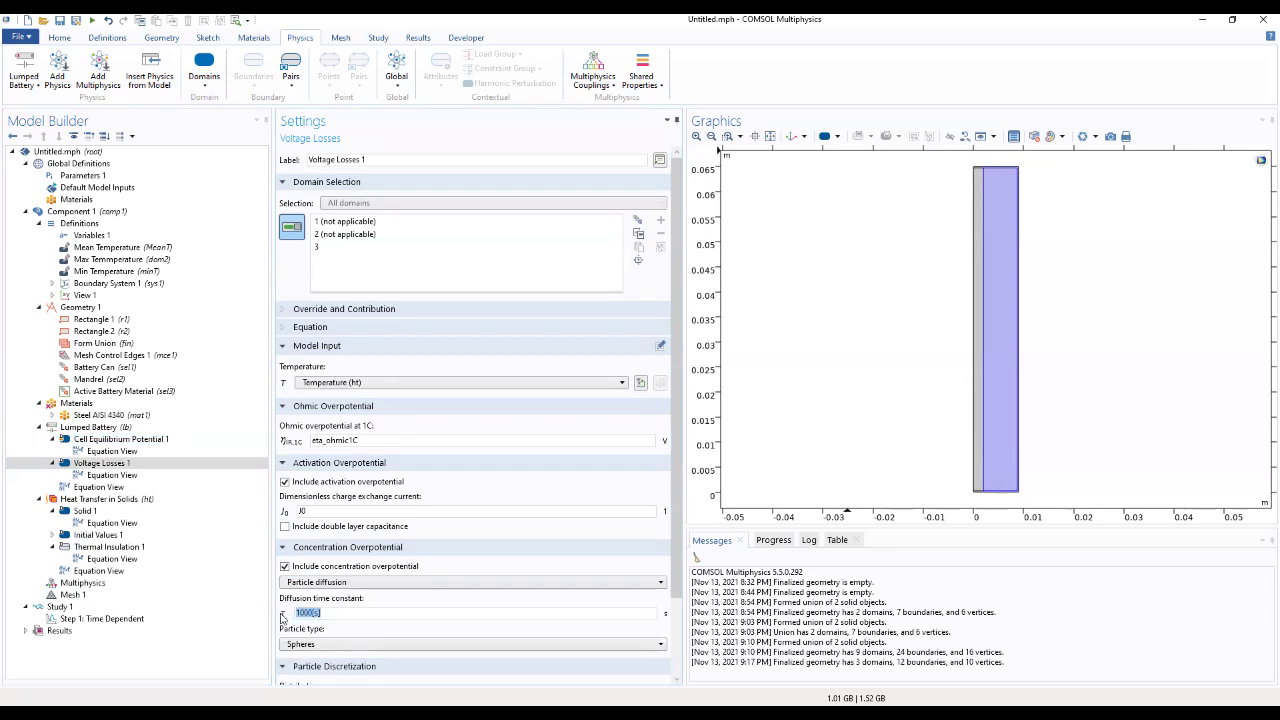
pyautogui.write('tau')
pyautogui.scroll(-2, 365, 625)
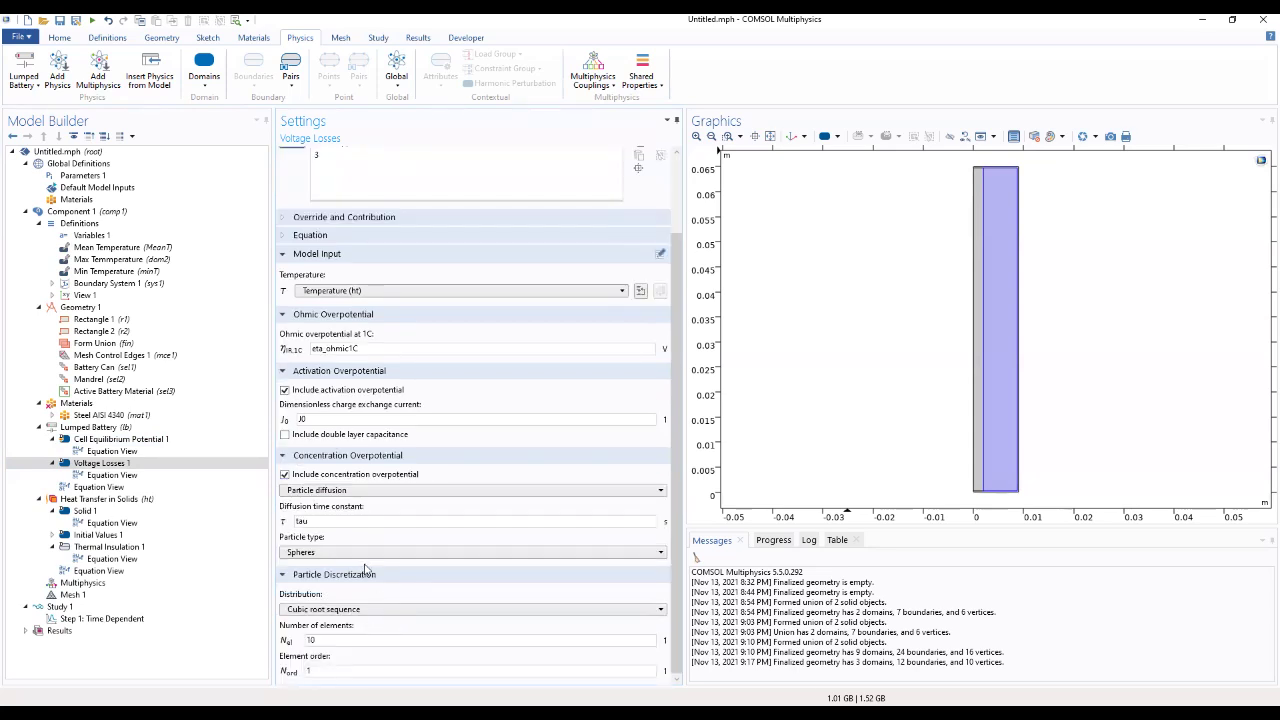
pyautogui.click(100, 427)
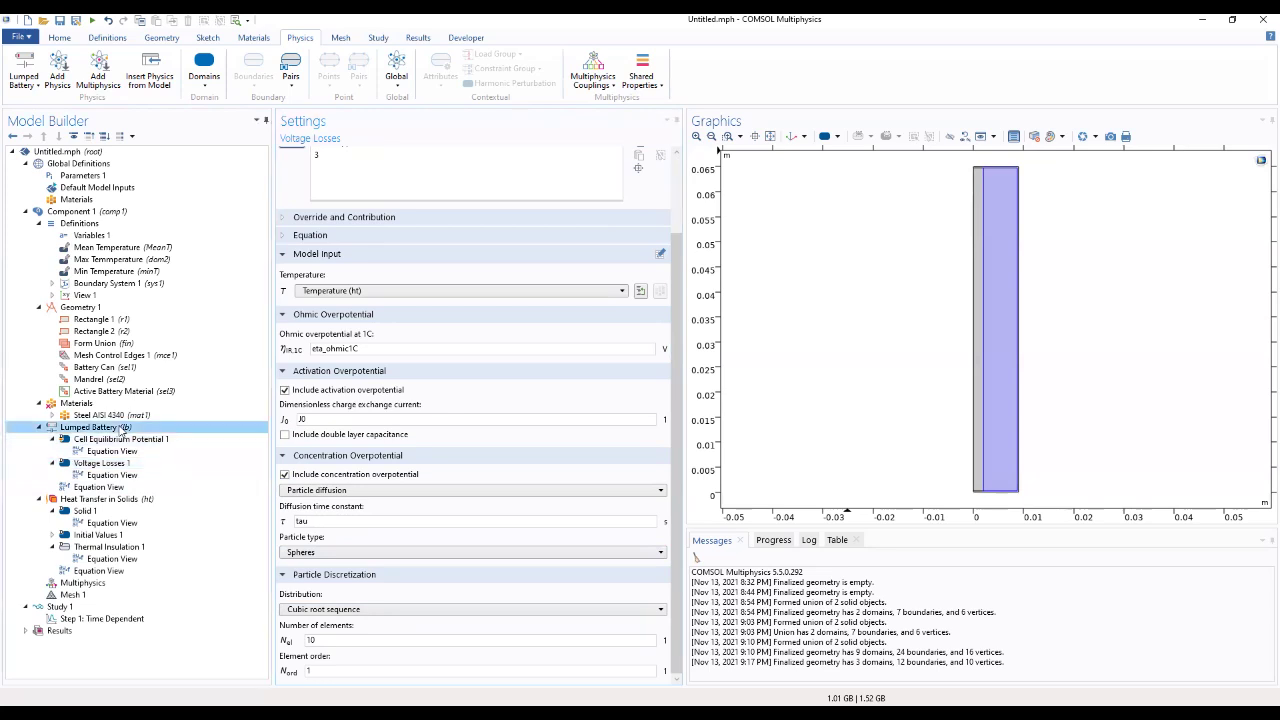
# Add a Continuity 1 pair node under Lumped Battery and enable boundary picking
pyautogui.rightClick(121, 429)
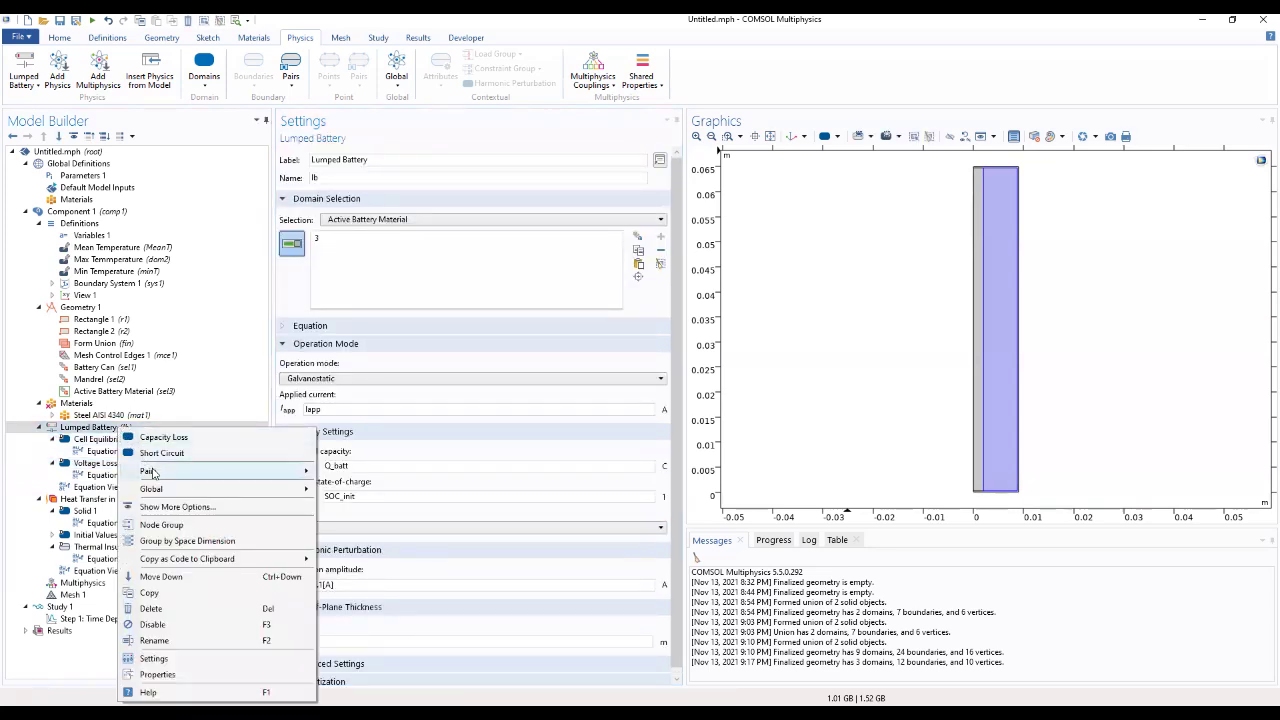
pyautogui.moveTo(158, 474)
pyautogui.moveTo(290, 471)
pyautogui.click(345, 472)
pyautogui.click(128, 488)
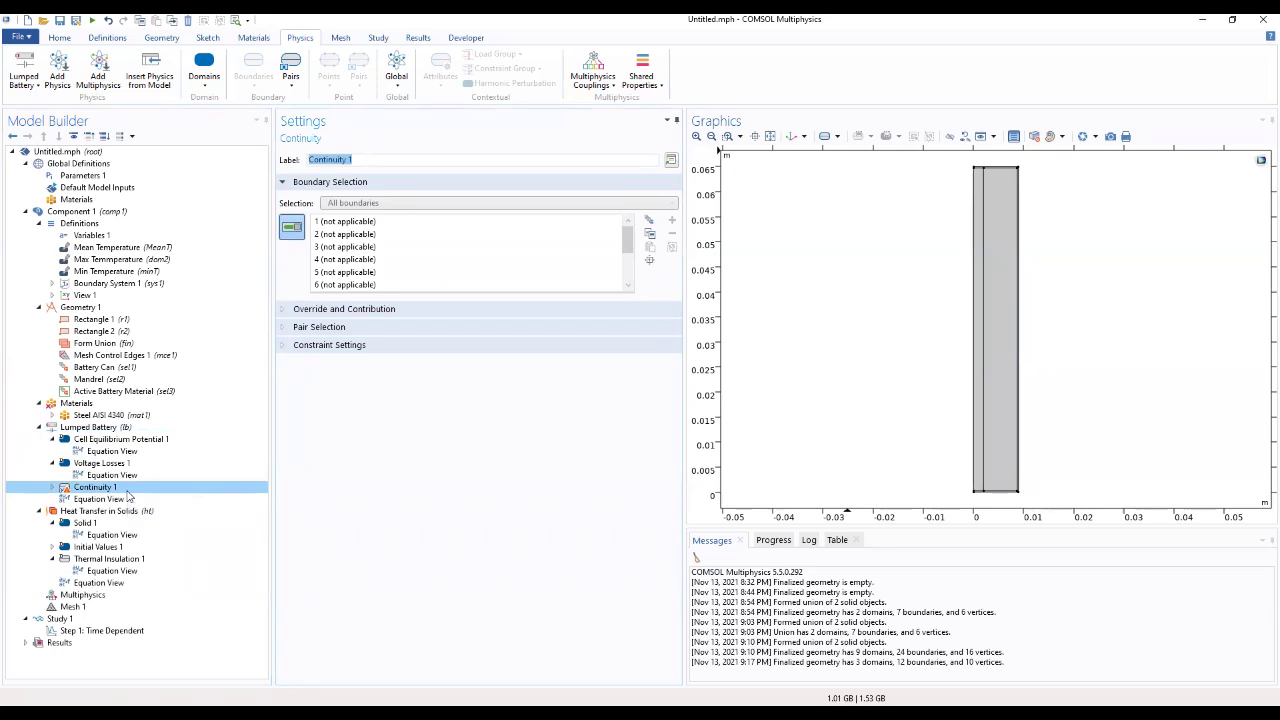
pyautogui.click(330, 312)
pyautogui.click(330, 312)
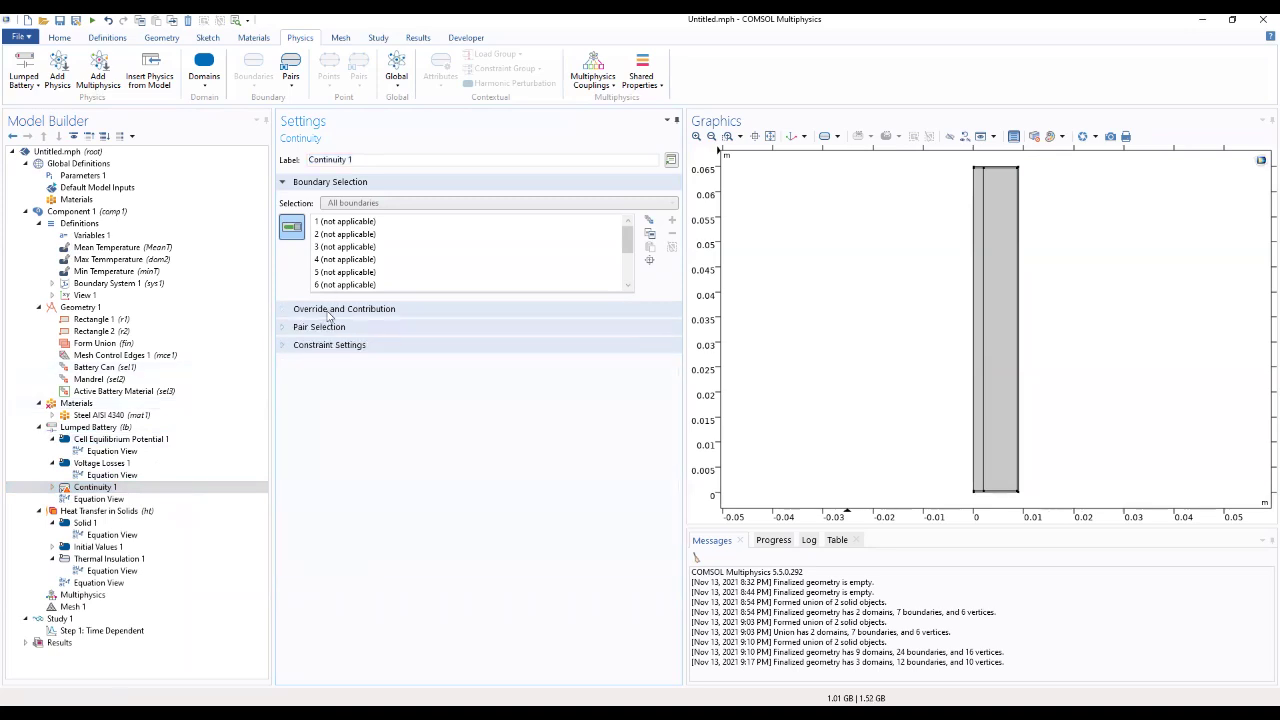
pyautogui.click(111, 488)
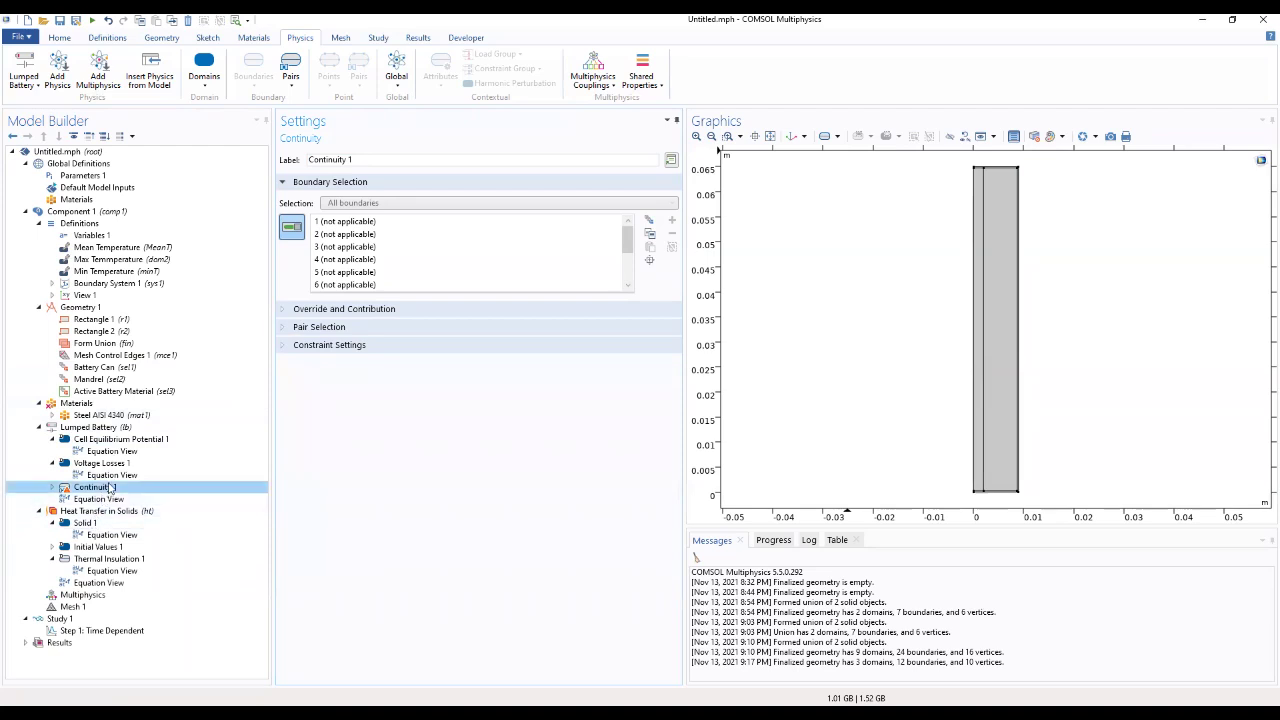
pyautogui.press('Up')
pyautogui.press('Up')
pyautogui.press('Down')
pyautogui.press('Down')
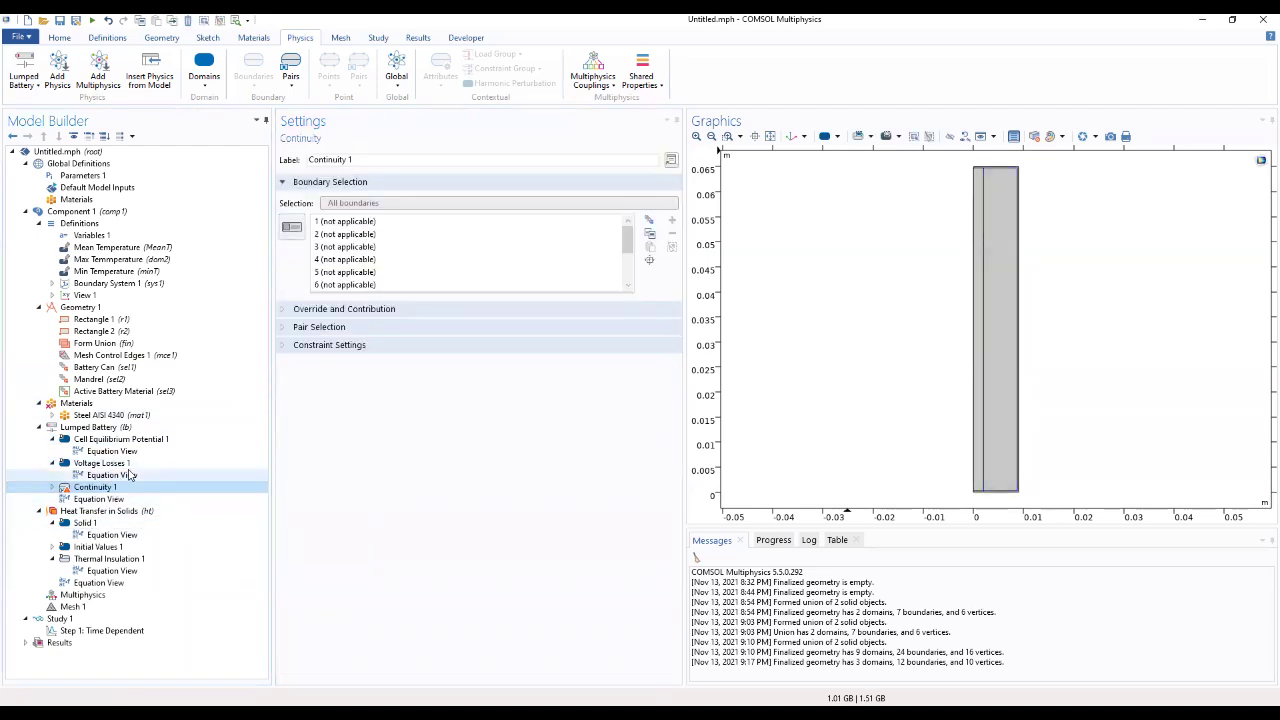
pyautogui.click(291, 227)
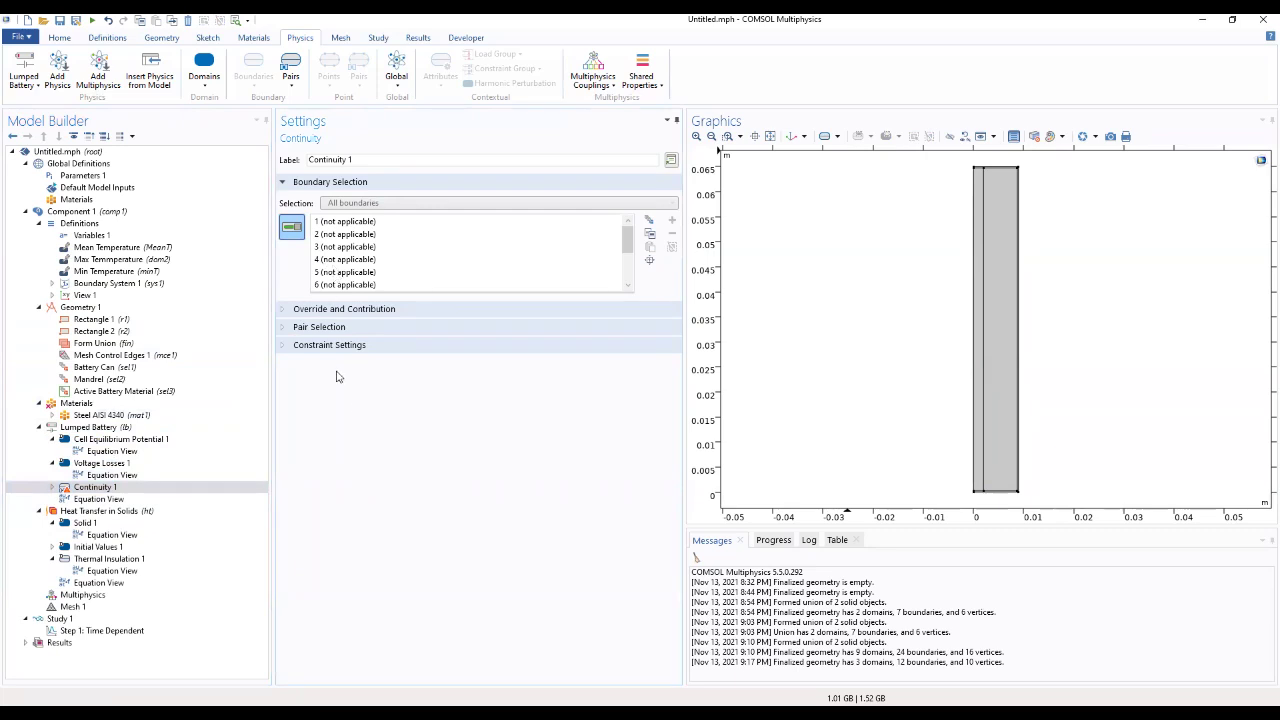
# Locate Continuity 1's boundaries 1 and 11 in the geometry, then show Heat Transfer in Solids
pyautogui.click(100, 512)
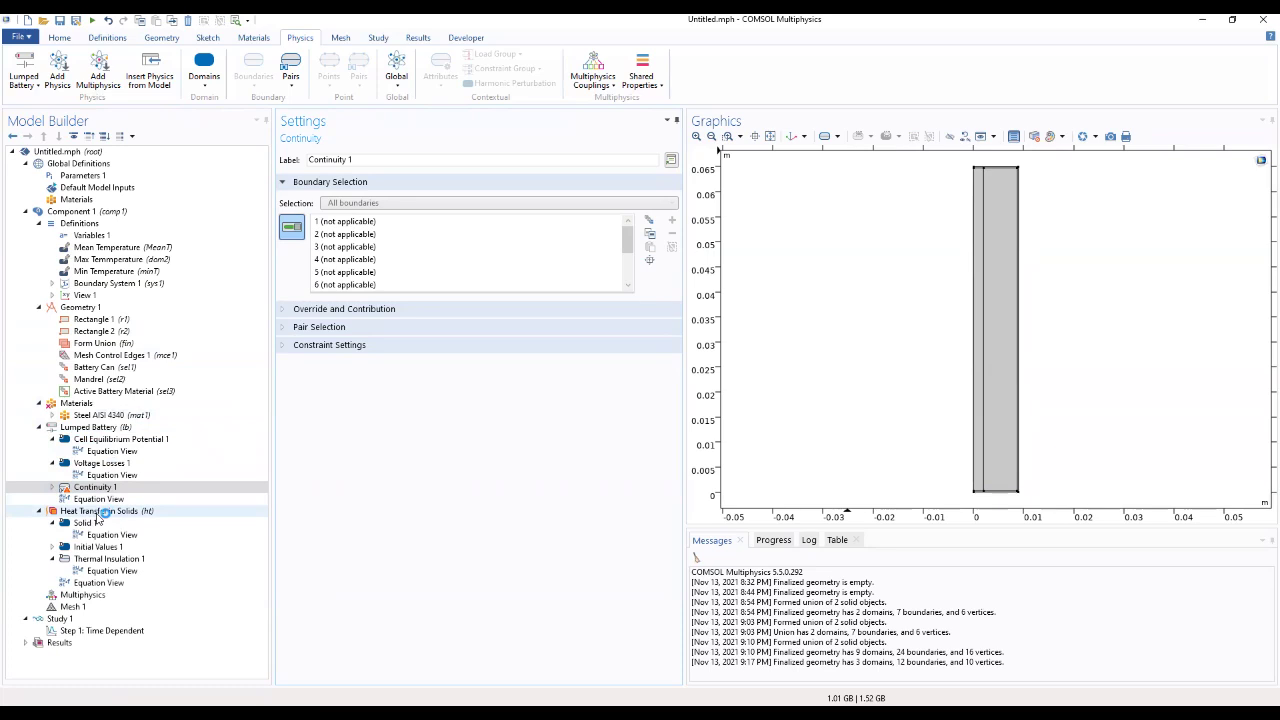
pyautogui.click(110, 476)
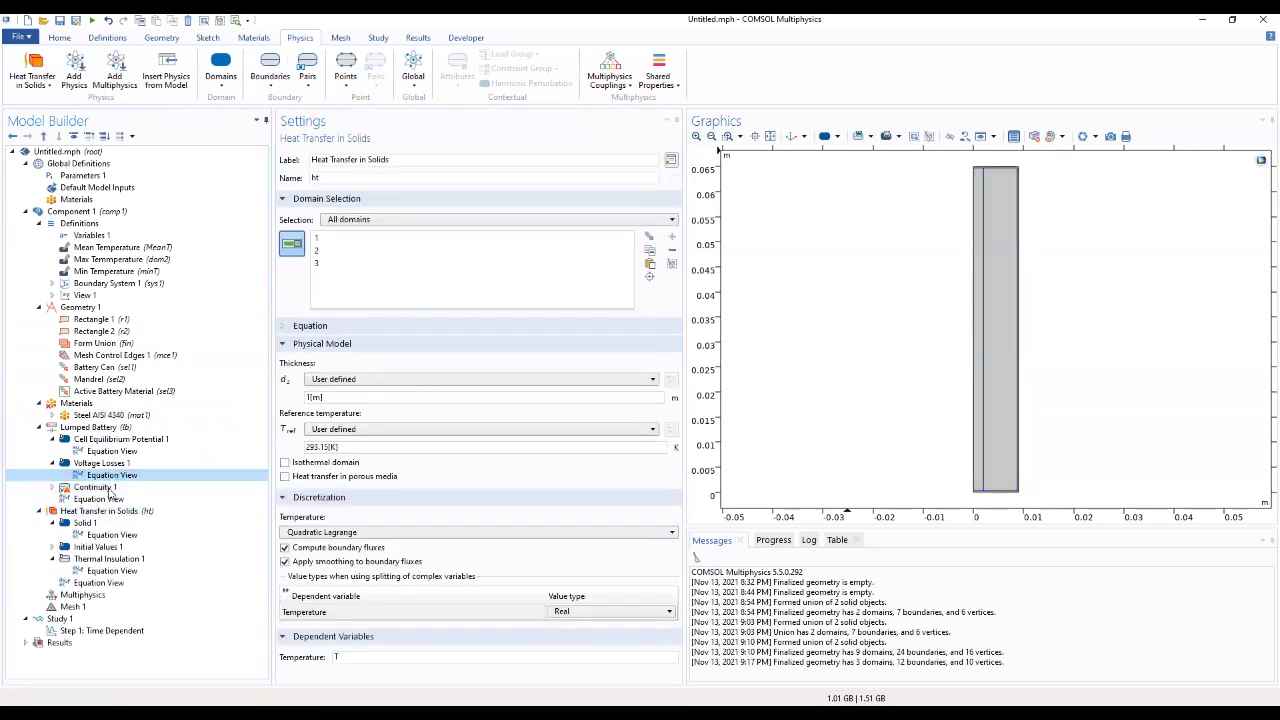
pyautogui.click(112, 487)
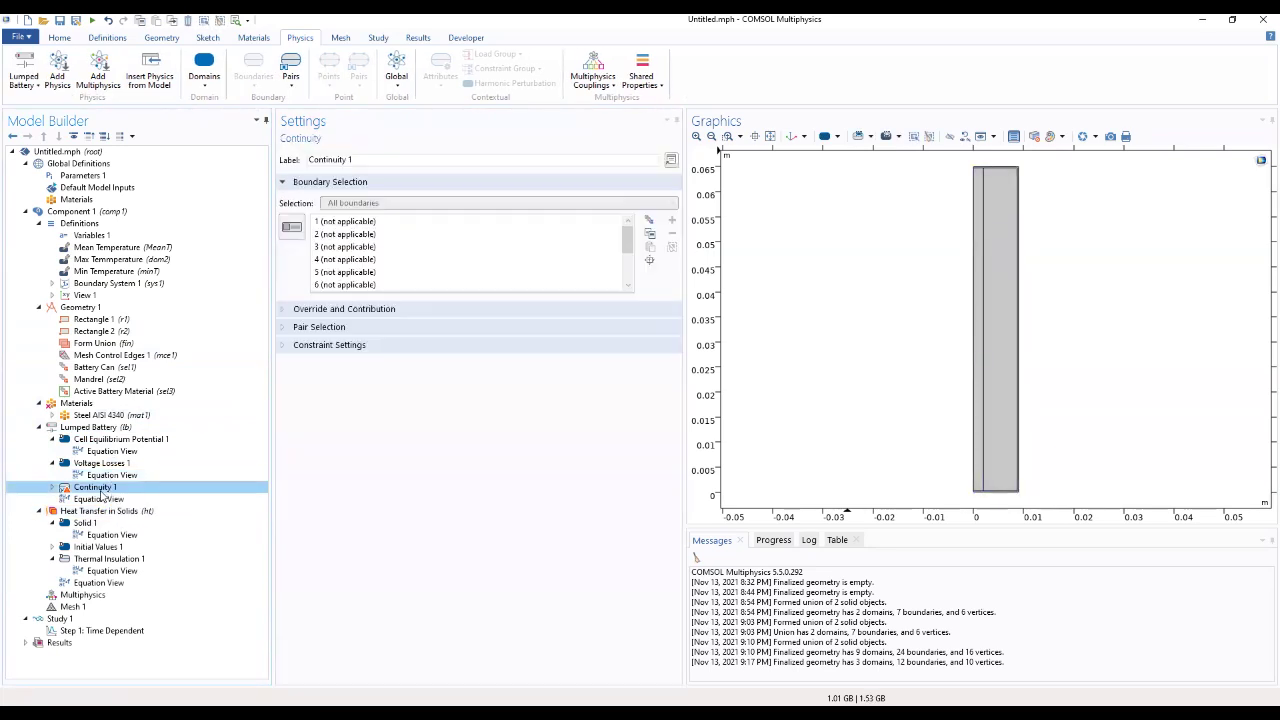
pyautogui.click(300, 227)
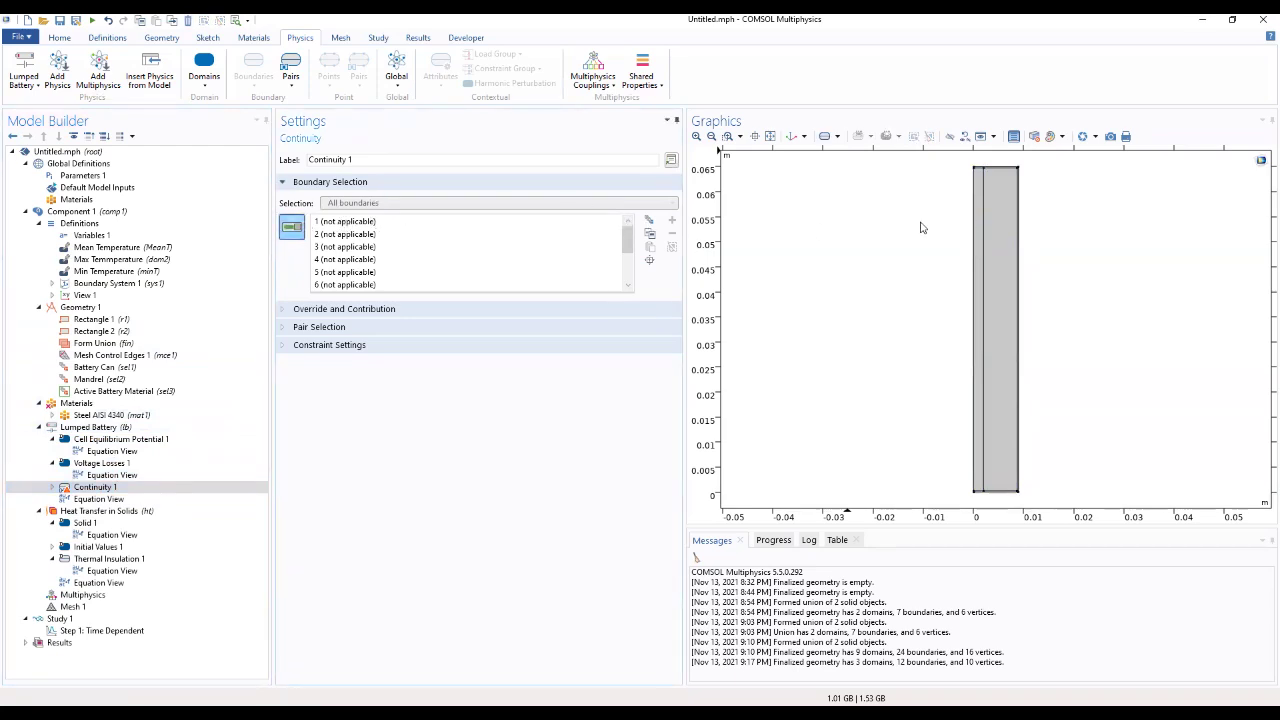
pyautogui.click(328, 224)
pyautogui.scroll(-2, 380, 281)
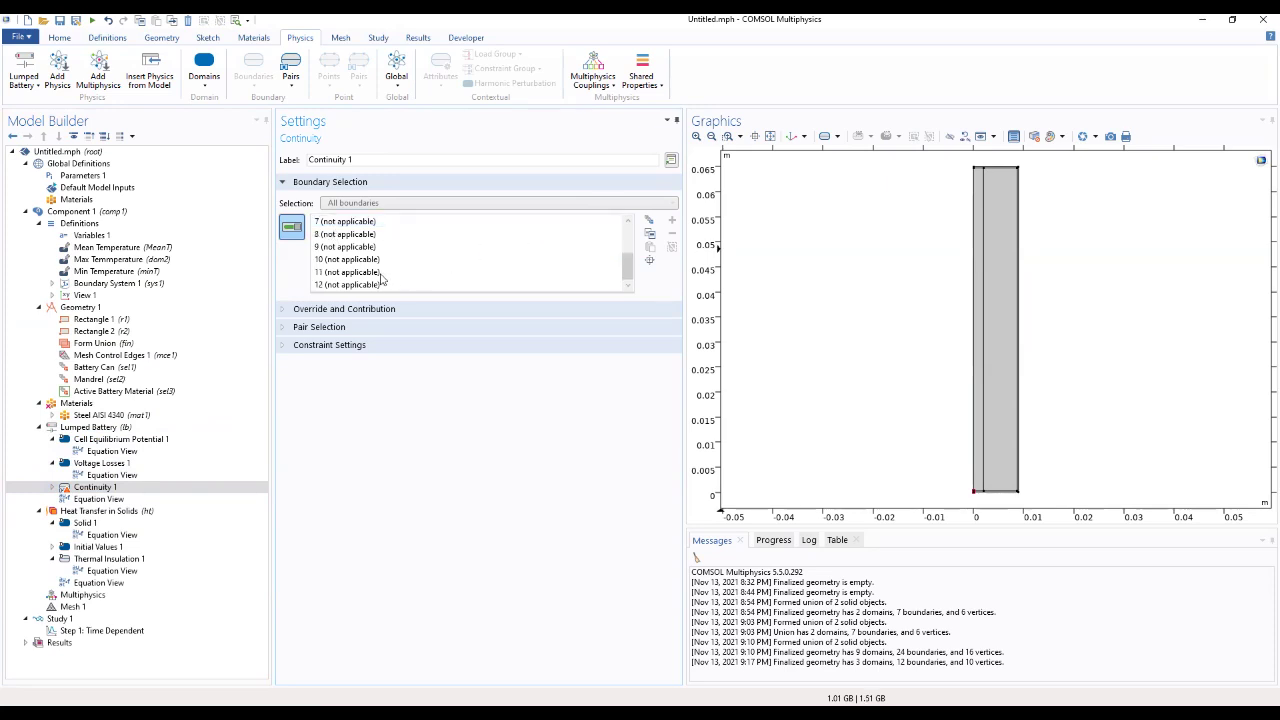
pyautogui.click(380, 276)
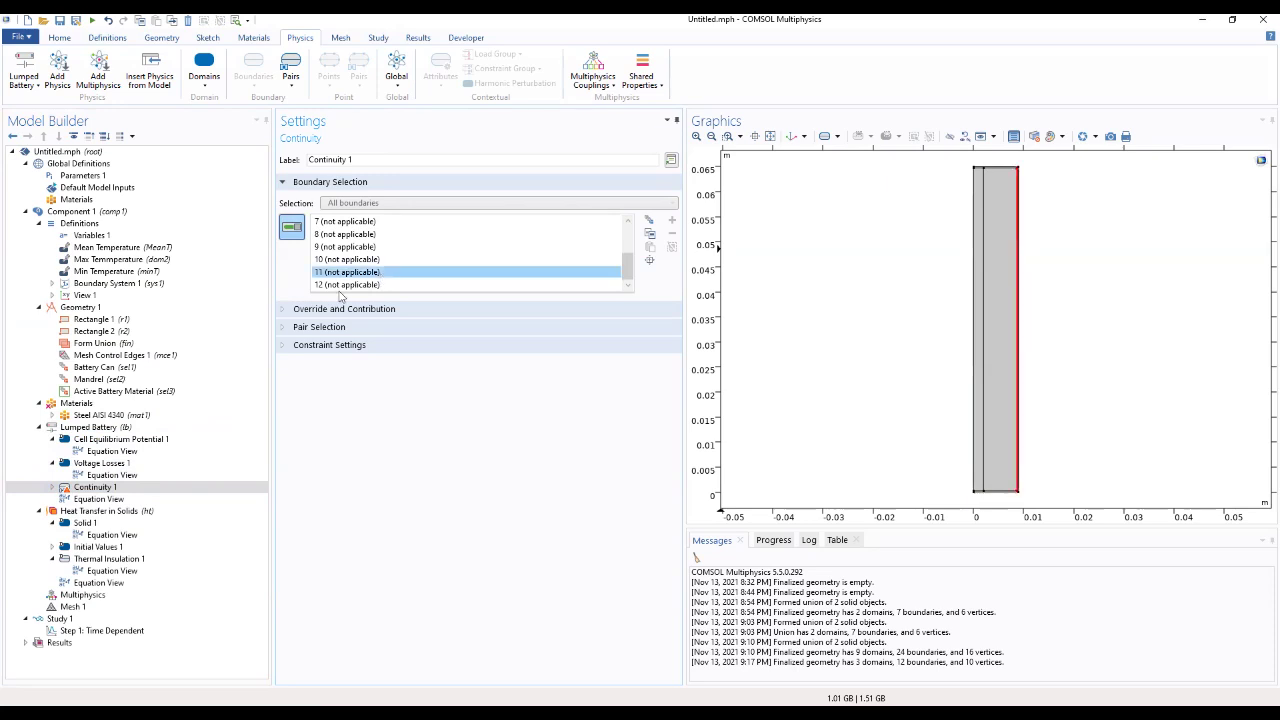
pyautogui.click(102, 499)
pyautogui.click(98, 487)
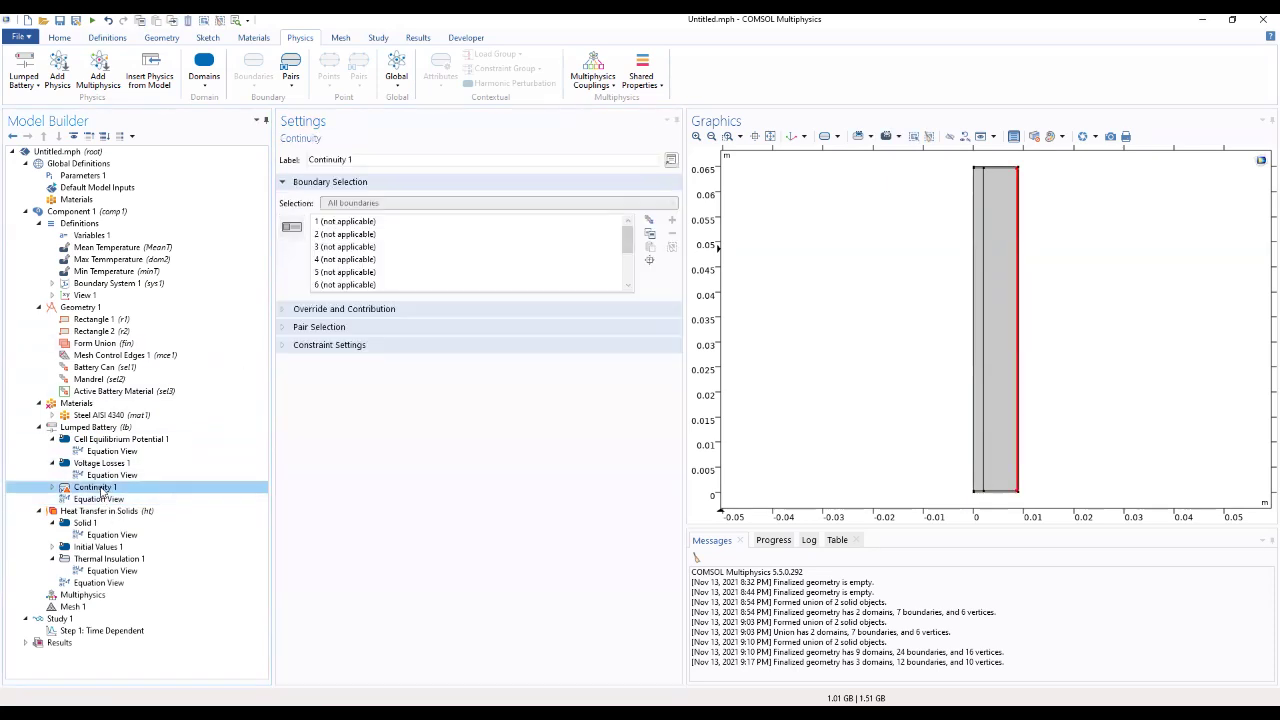
pyautogui.click(108, 512)
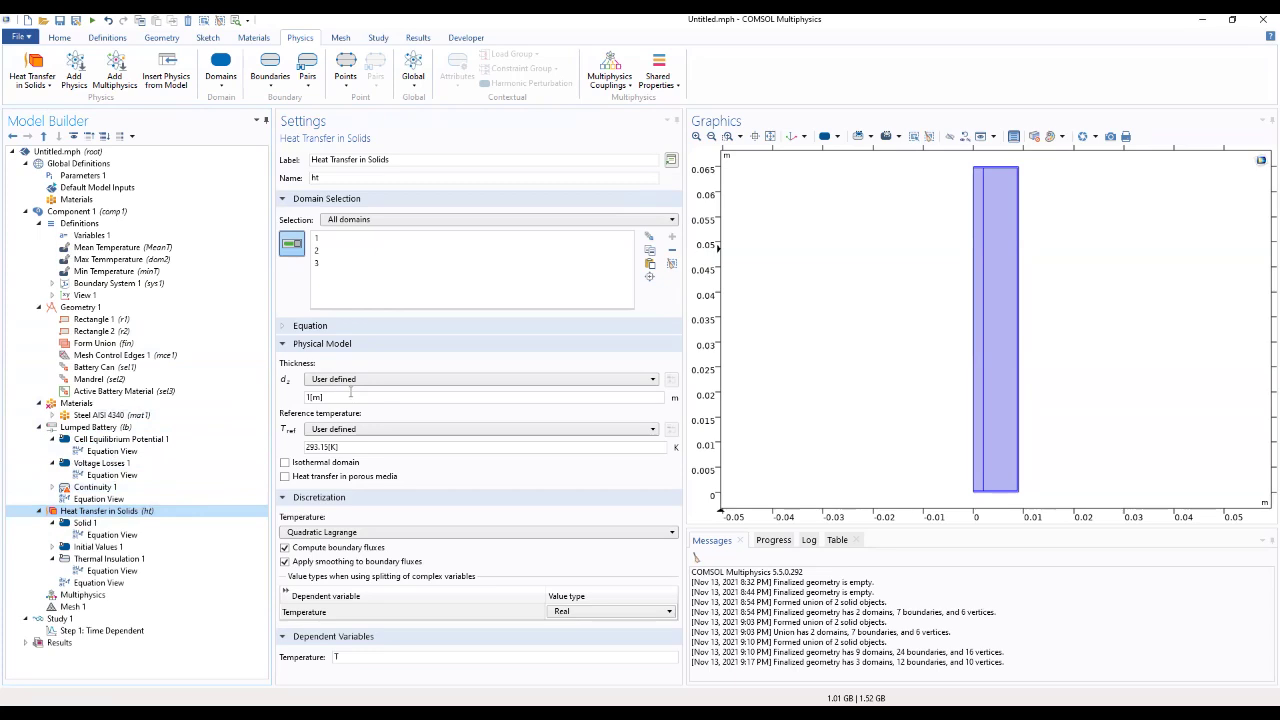
# Leave the Heat Transfer in Solids thickness at 1[m] and show the Solid 1 settings
pyautogui.moveTo(342, 397); pyautogui.dragTo(272, 397)
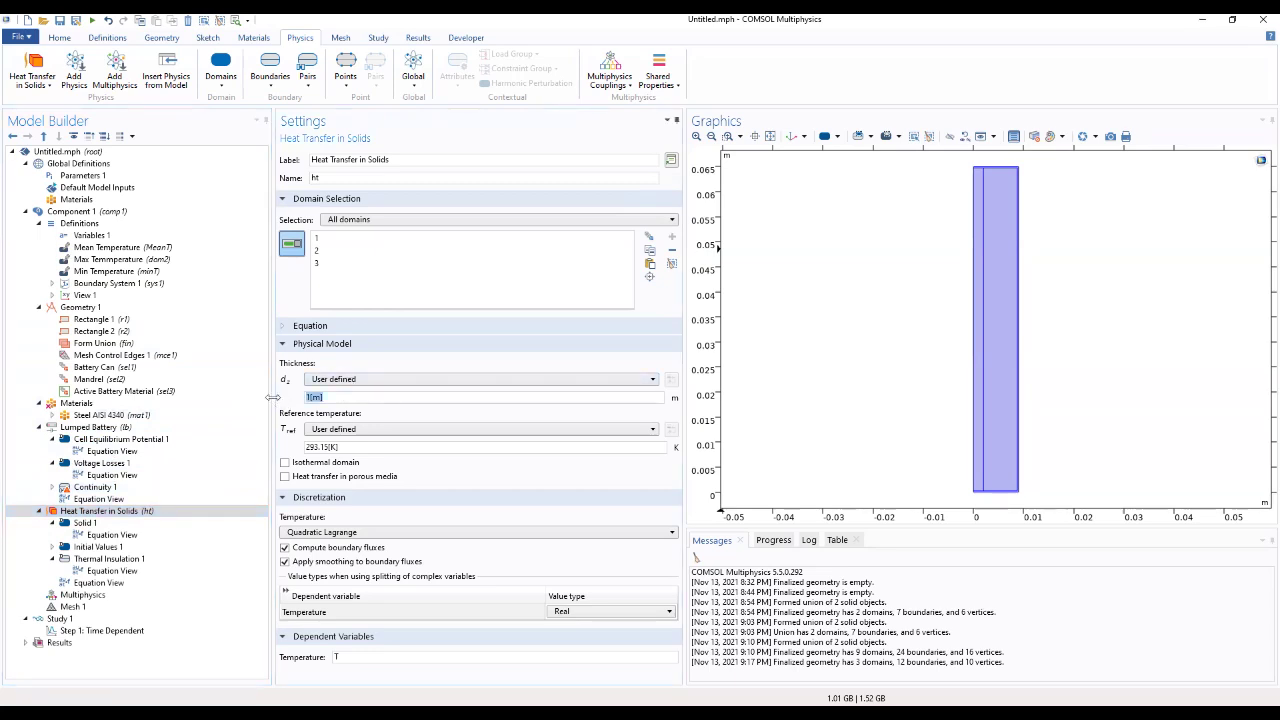
pyautogui.click(354, 397)
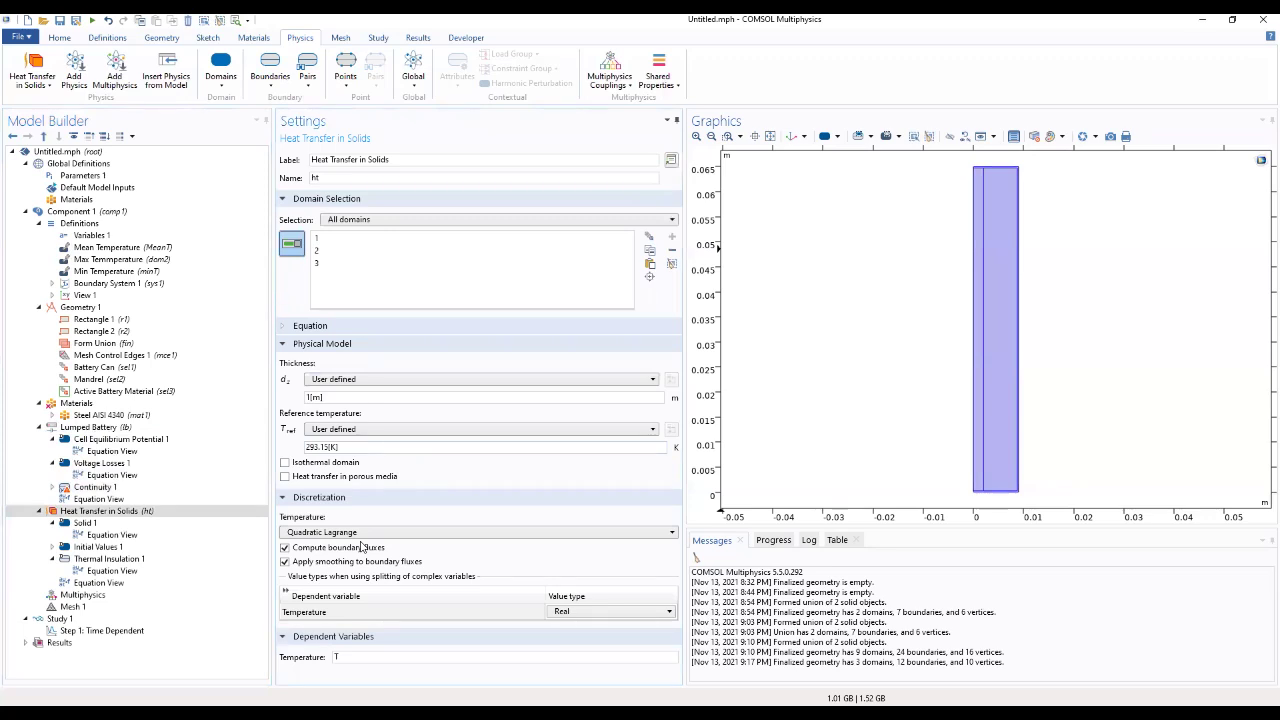
pyautogui.click(106, 525)
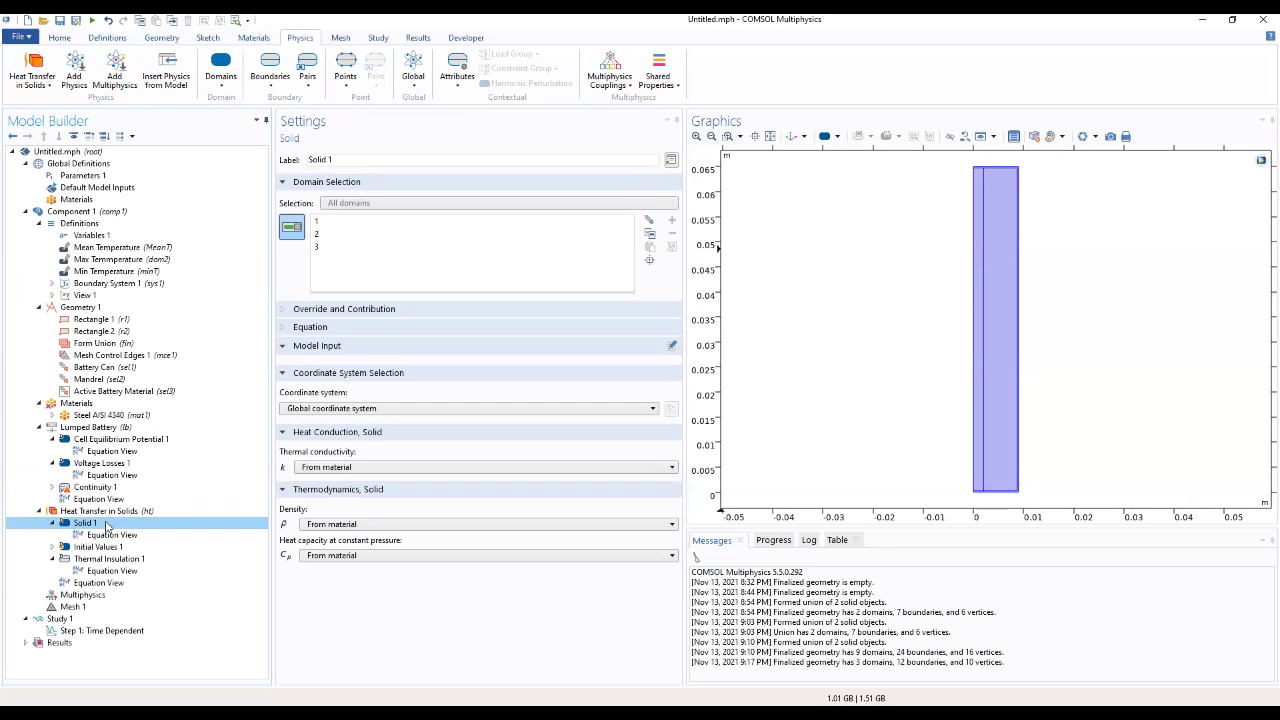
pyautogui.rightClick(107, 527)
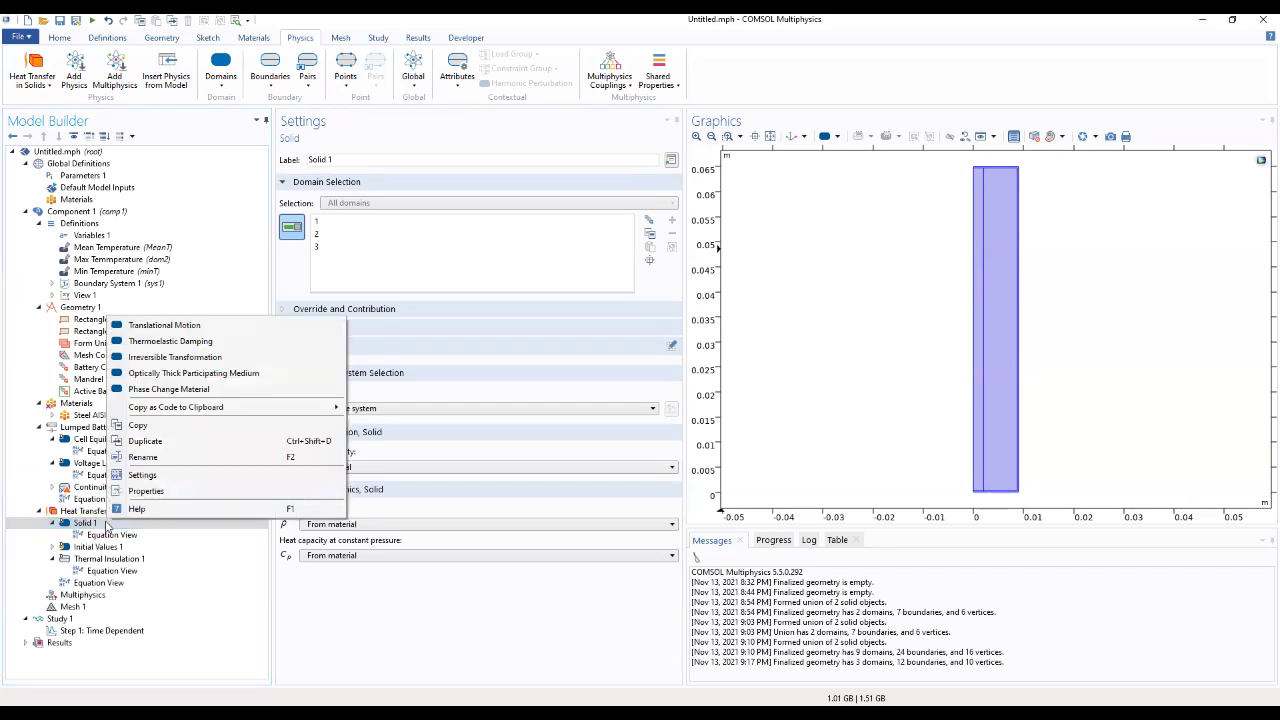
pyautogui.click(140, 441)
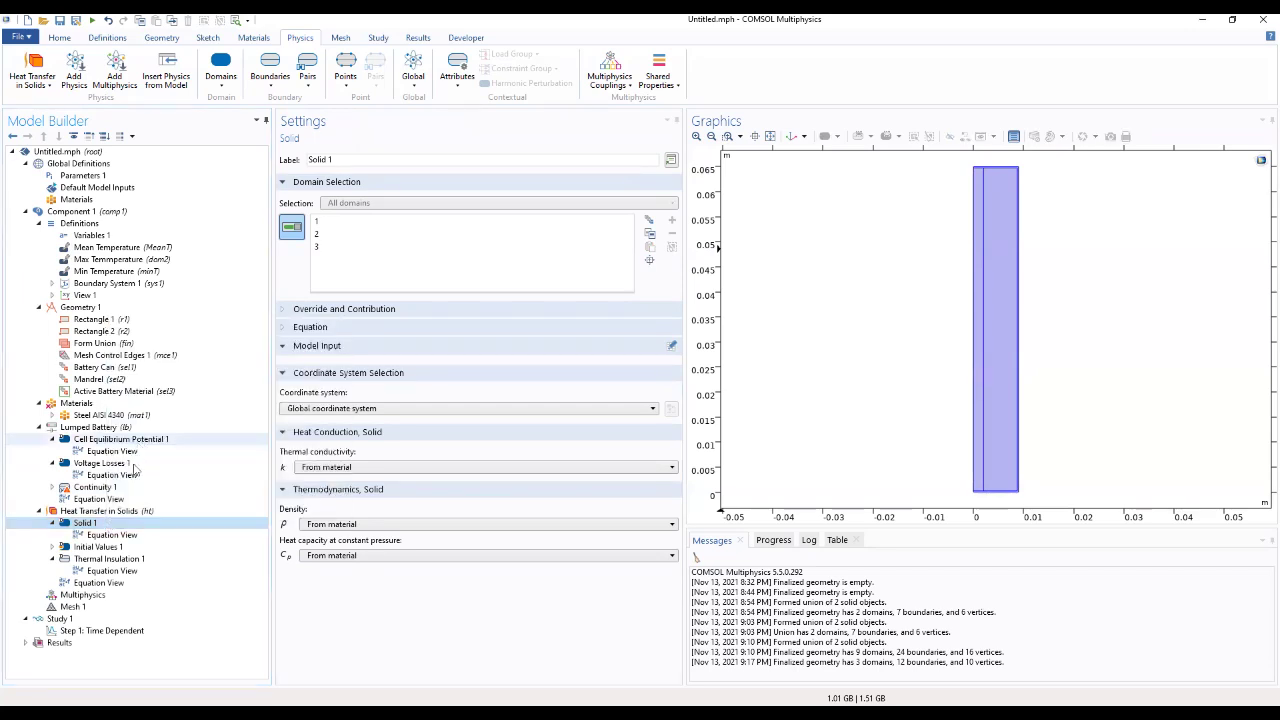
pyautogui.click(113, 526)
pyautogui.rightClick(113, 526)
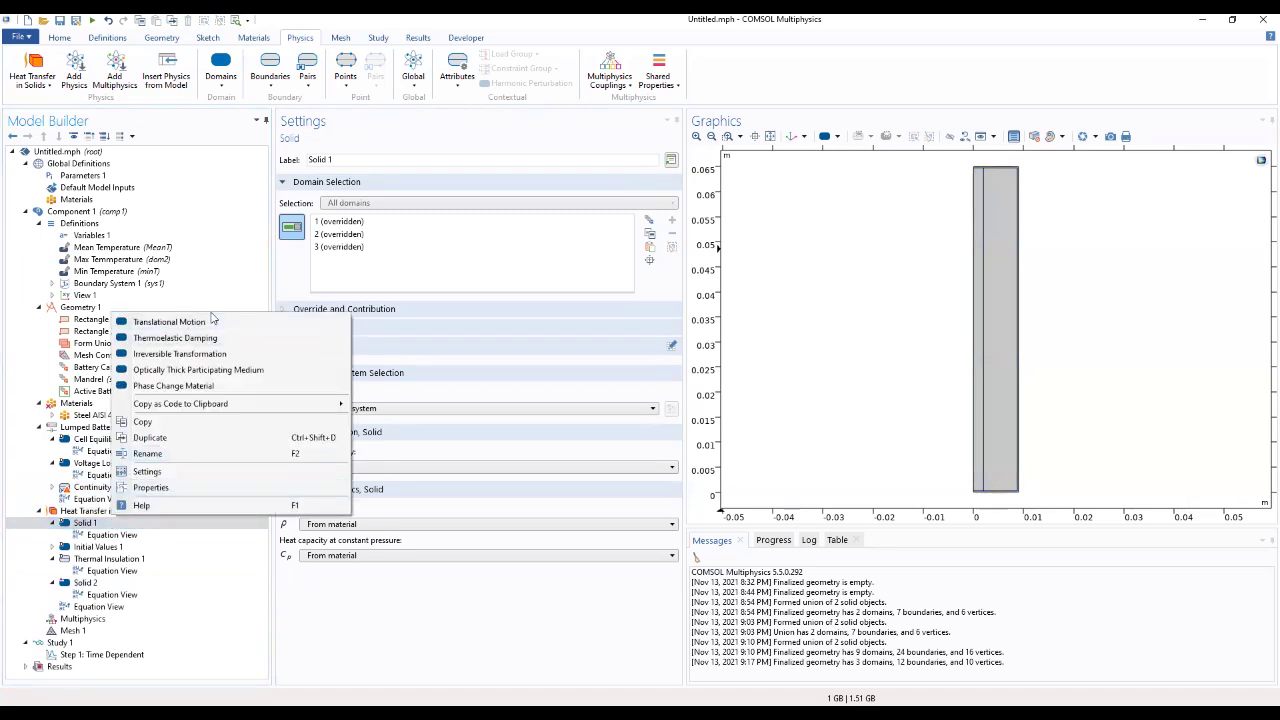
pyautogui.click(147, 440)
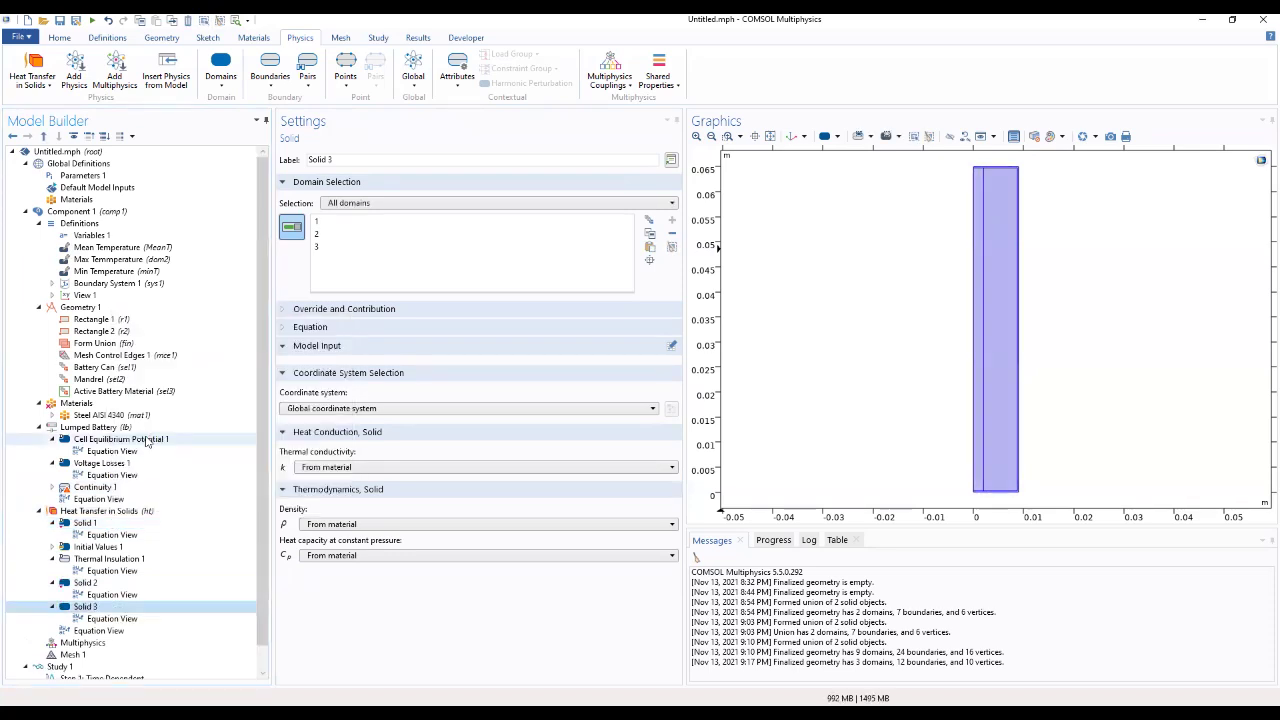
pyautogui.click(101, 524)
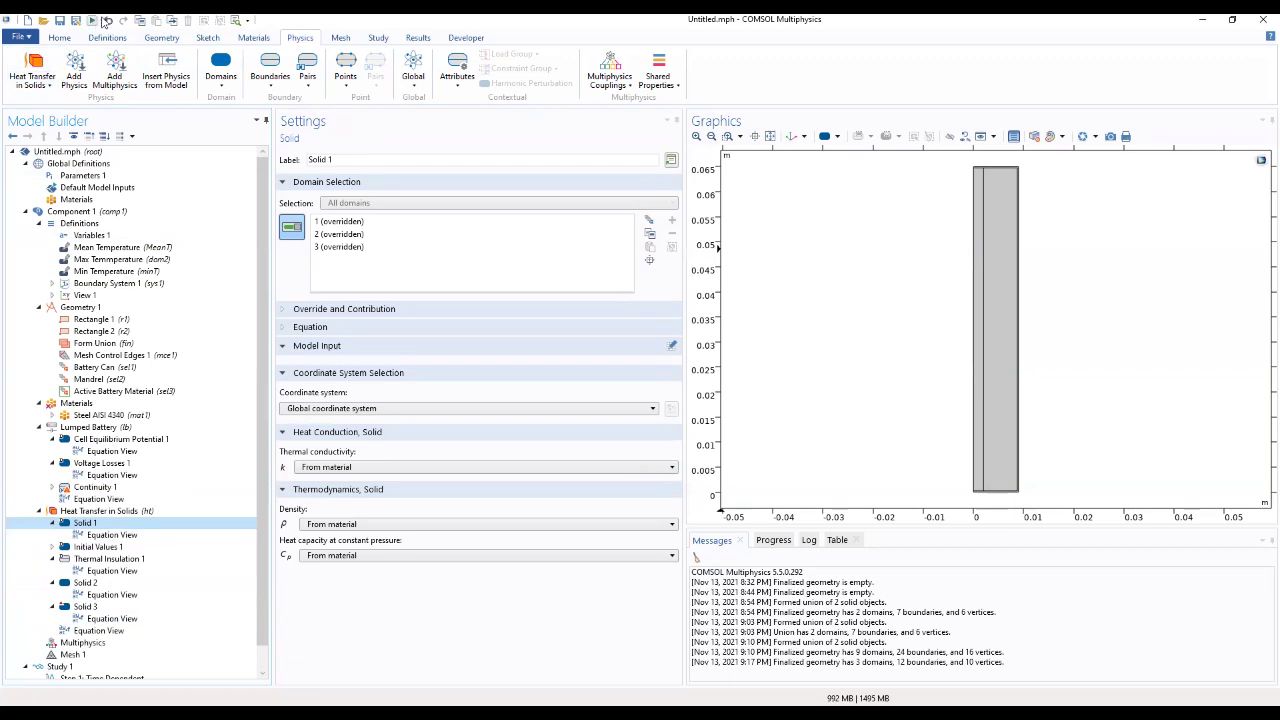
pyautogui.click(107, 20)
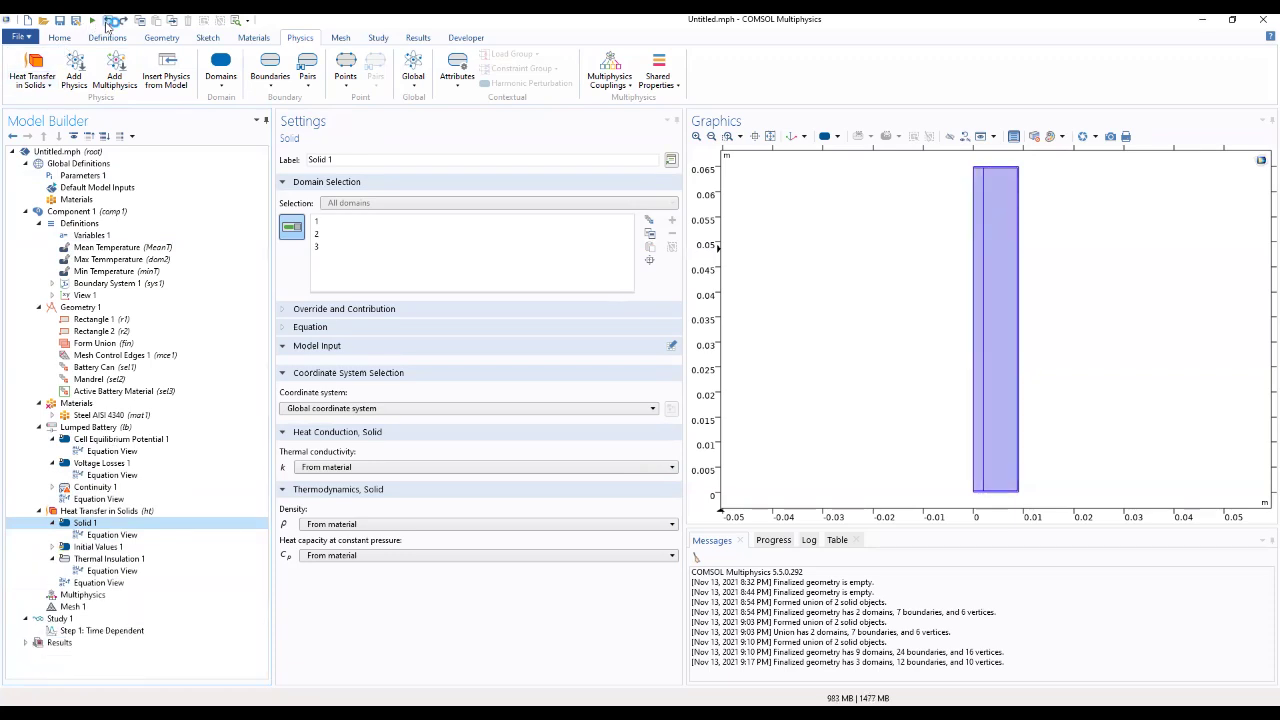
pyautogui.click(107, 20)
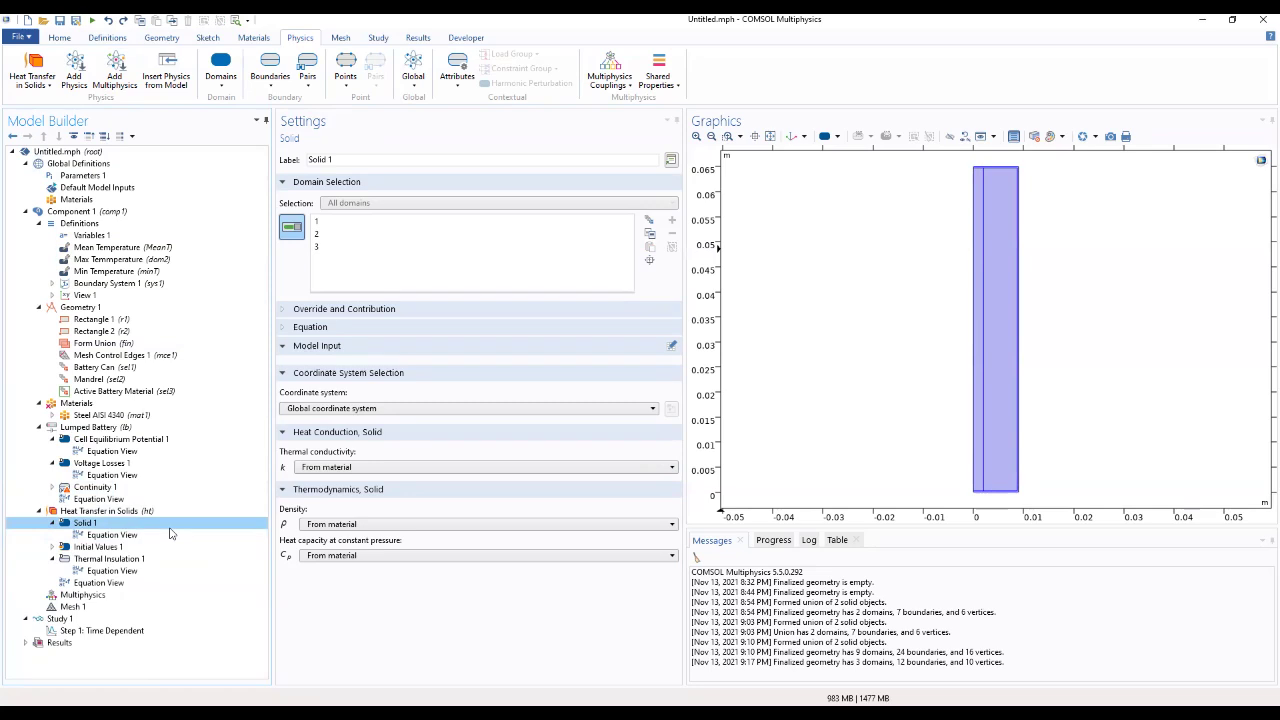
pyautogui.click(390, 222)
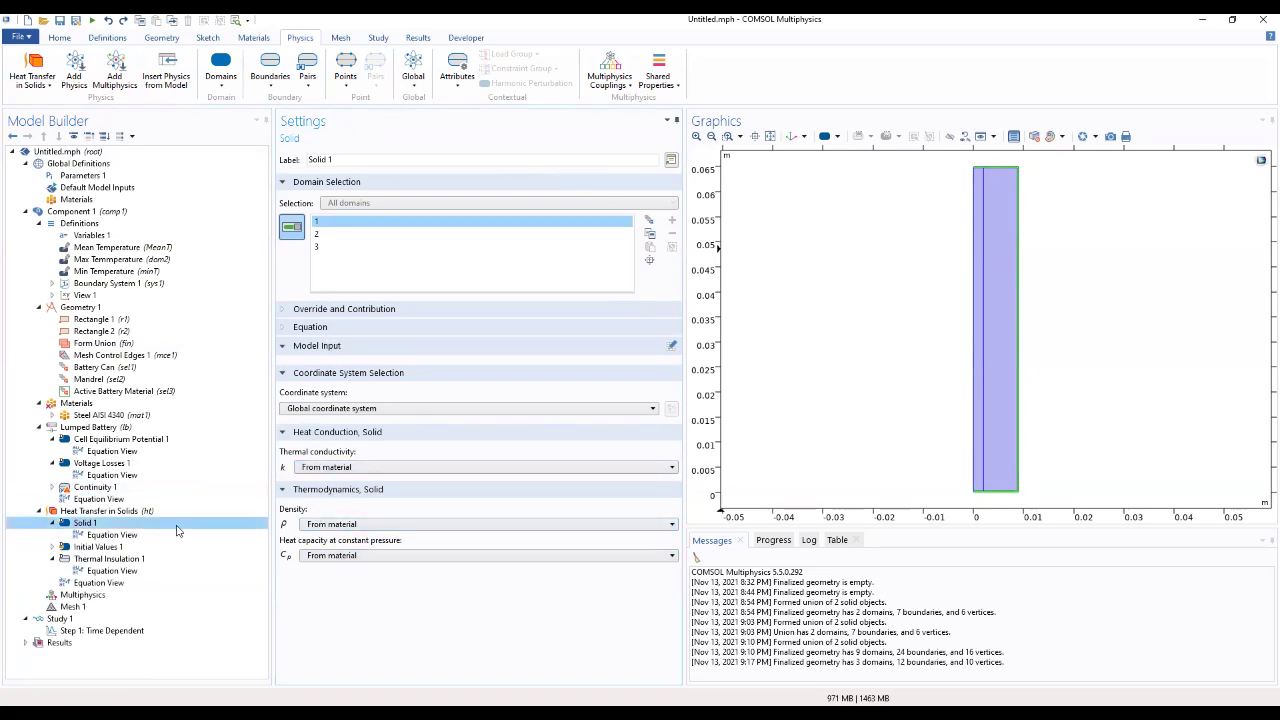
# Delete the 293.15[K] initial temperature in Initial Values 1
pyautogui.click(97, 548)
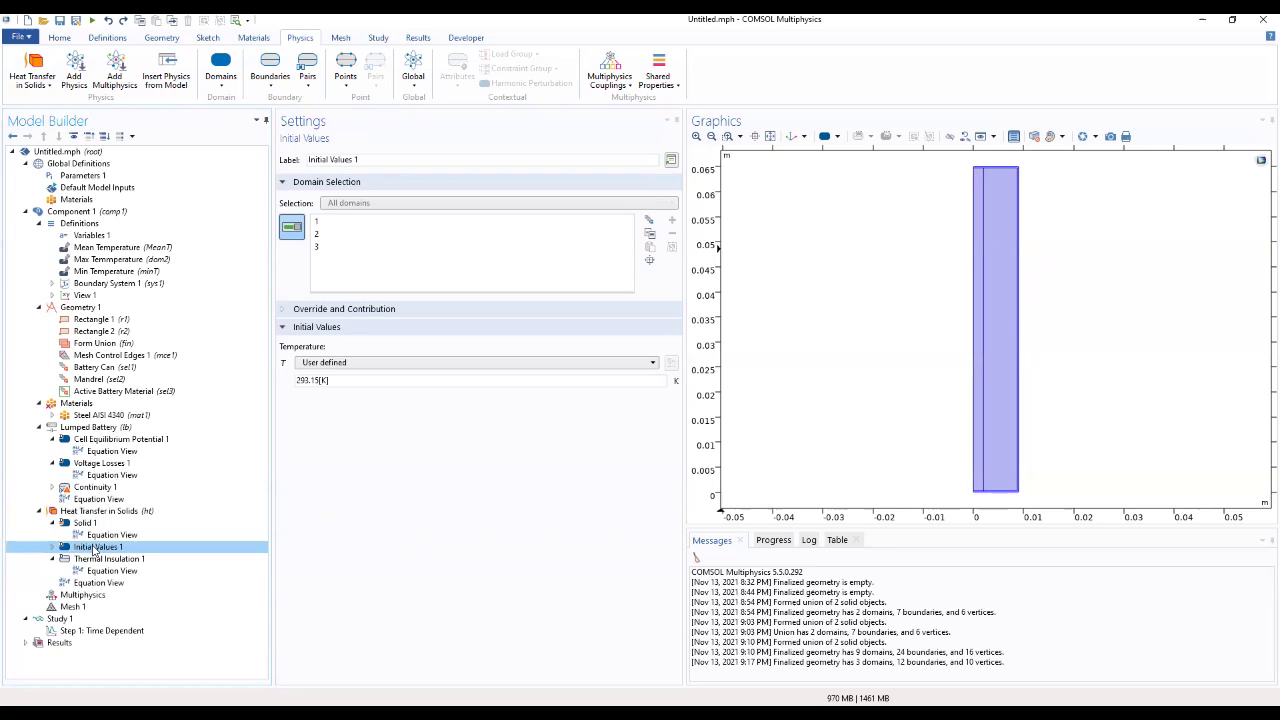
pyautogui.moveTo(330, 381); pyautogui.dragTo(292, 377)
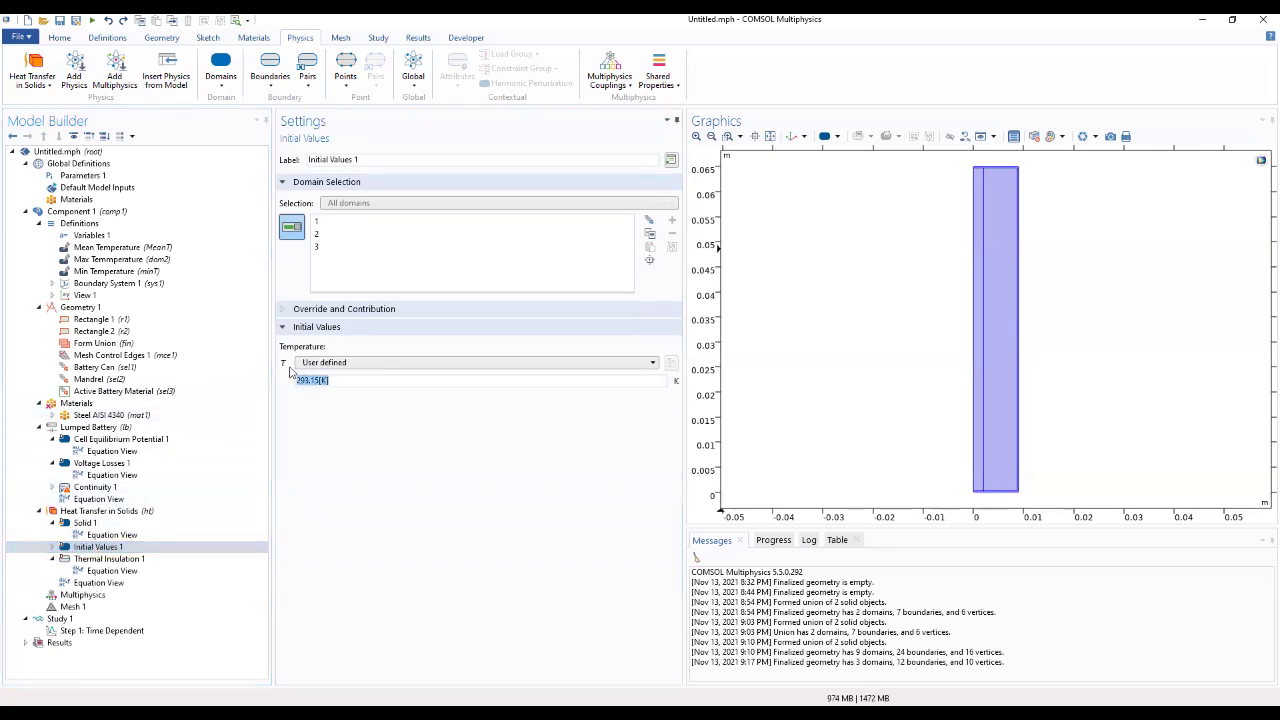
pyautogui.press('BackSpace')
# Enter T_init as the initial temperature and add a Symmetry condition to Heat Transfer in Solids
pyautogui.write('T_init')
pyautogui.rightClick(95, 522)
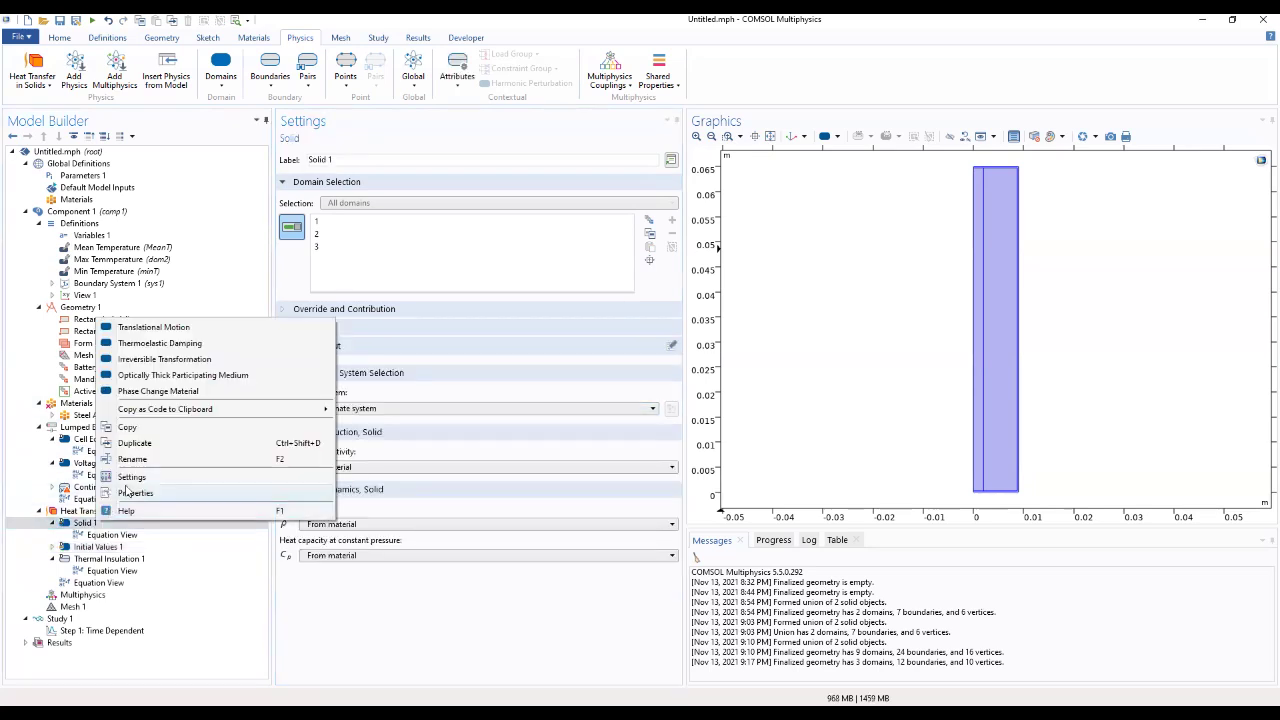
pyautogui.click(74, 511)
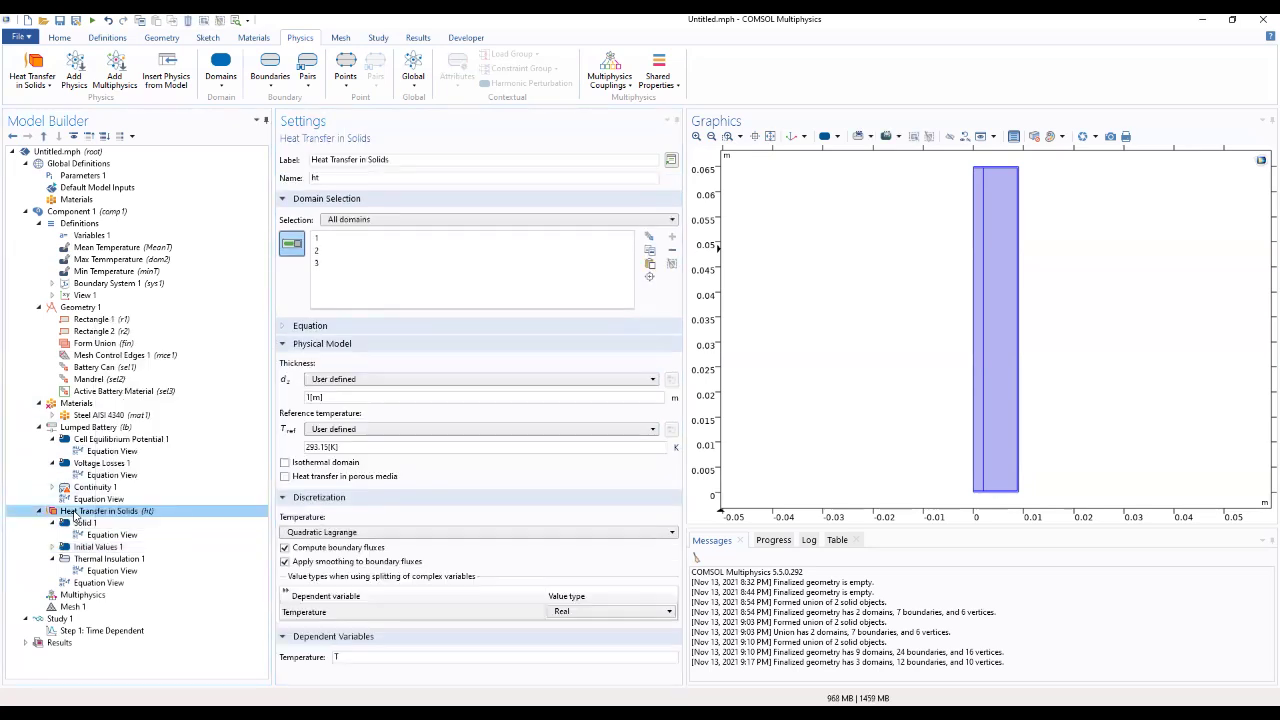
pyautogui.rightClick(74, 512)
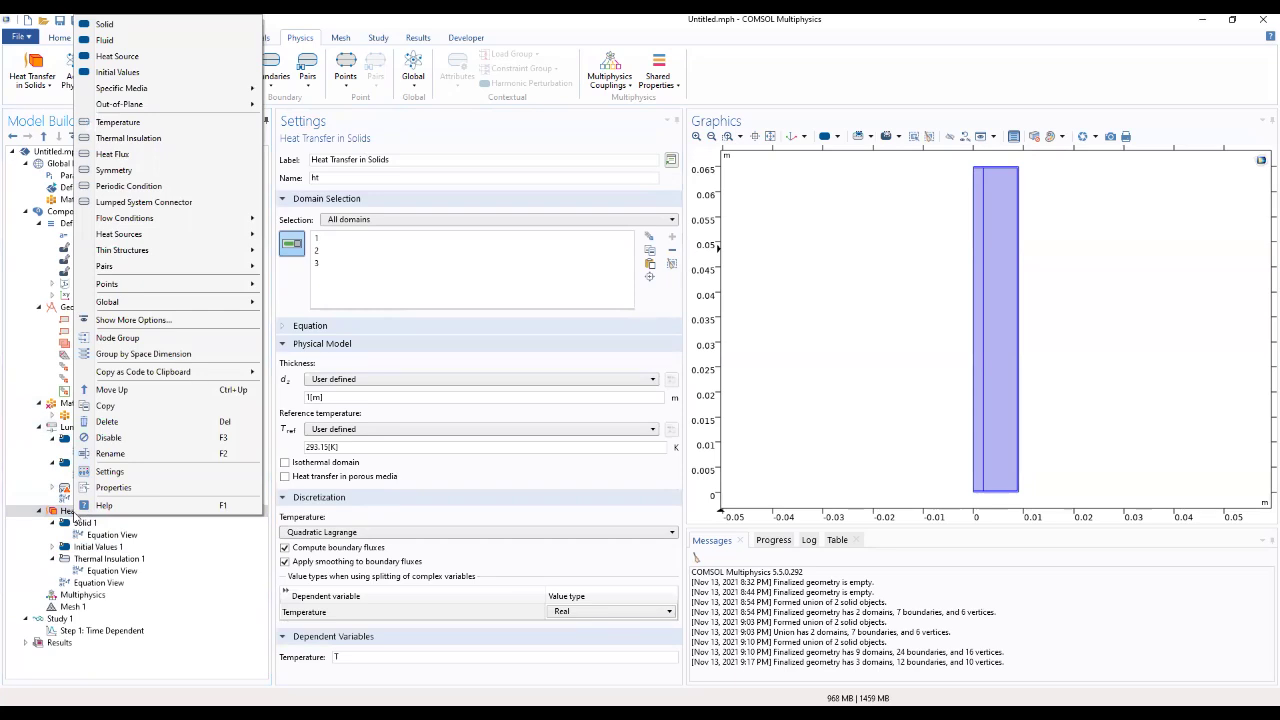
pyautogui.click(114, 170)
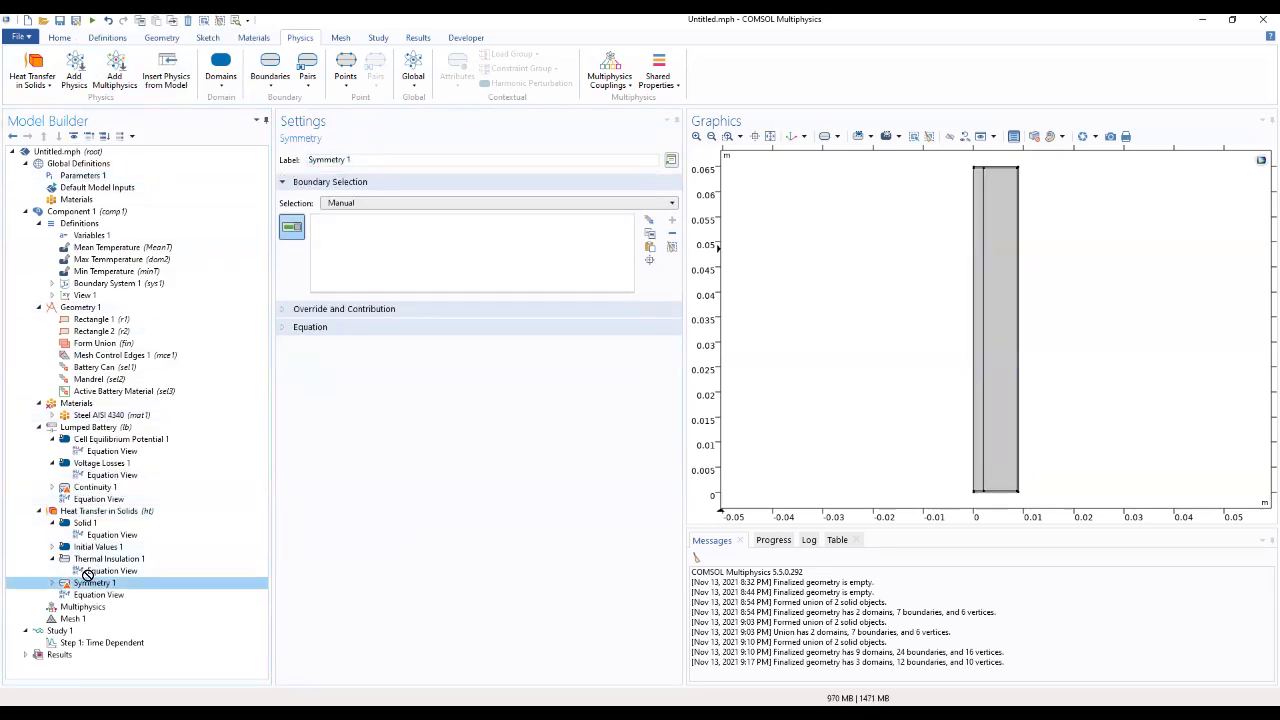
pyautogui.moveTo(88, 575)
pyautogui.mouseDown()
pyautogui.moveTo(90, 553)
pyautogui.moveTo(95, 585)
pyautogui.mouseUp()
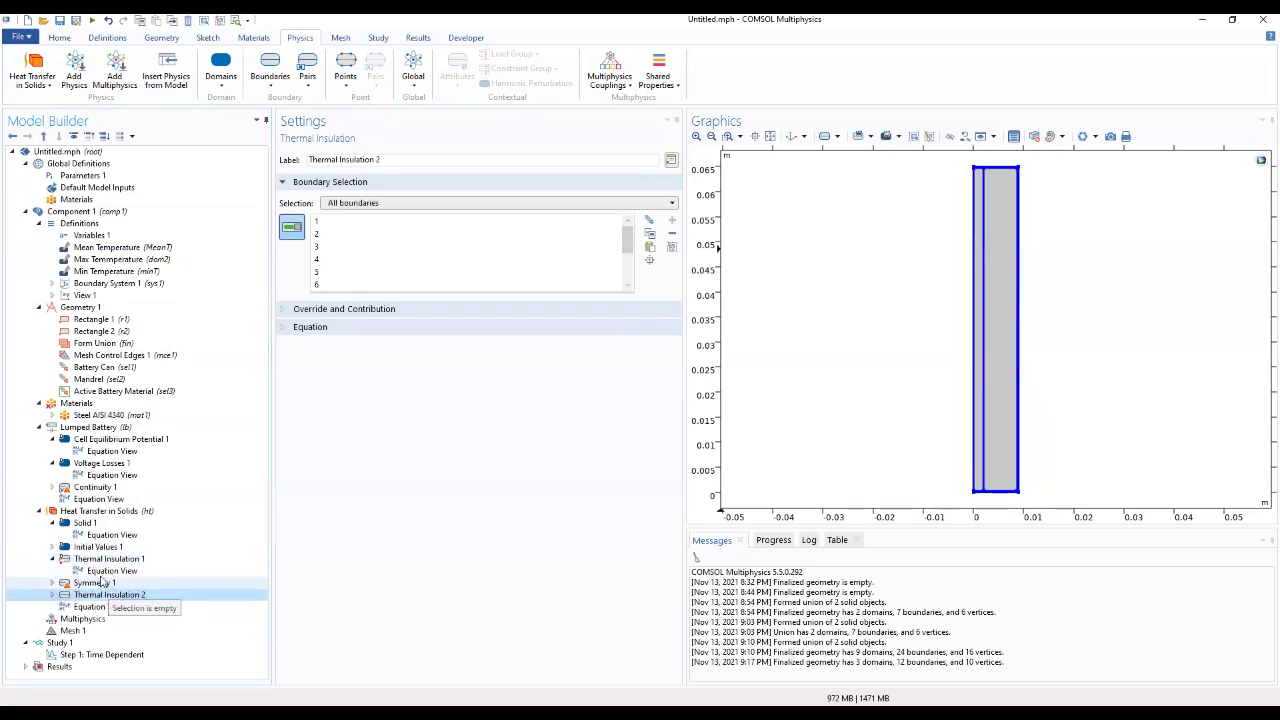
pyautogui.click(108, 20)
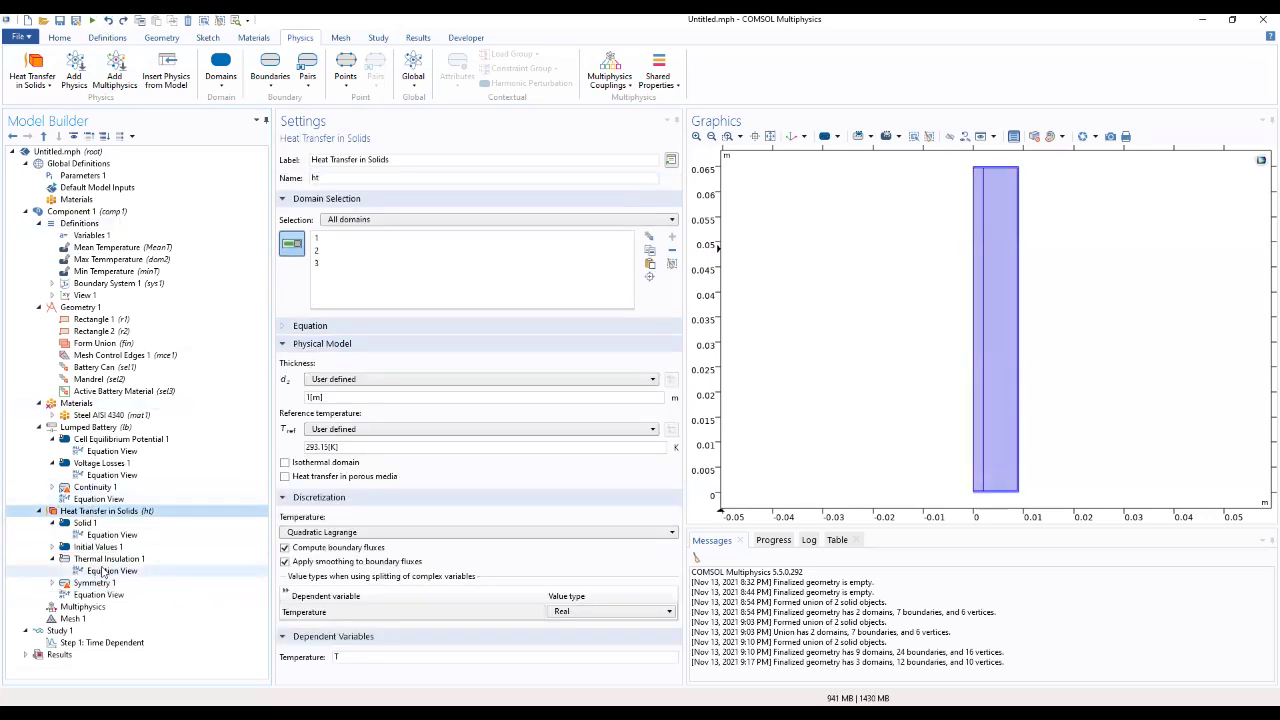
# Apply Symmetry 1 to all boundaries, overriding Thermal Insulation 1 on boundaries 1, 2, 3 and 5
pyautogui.click(106, 560)
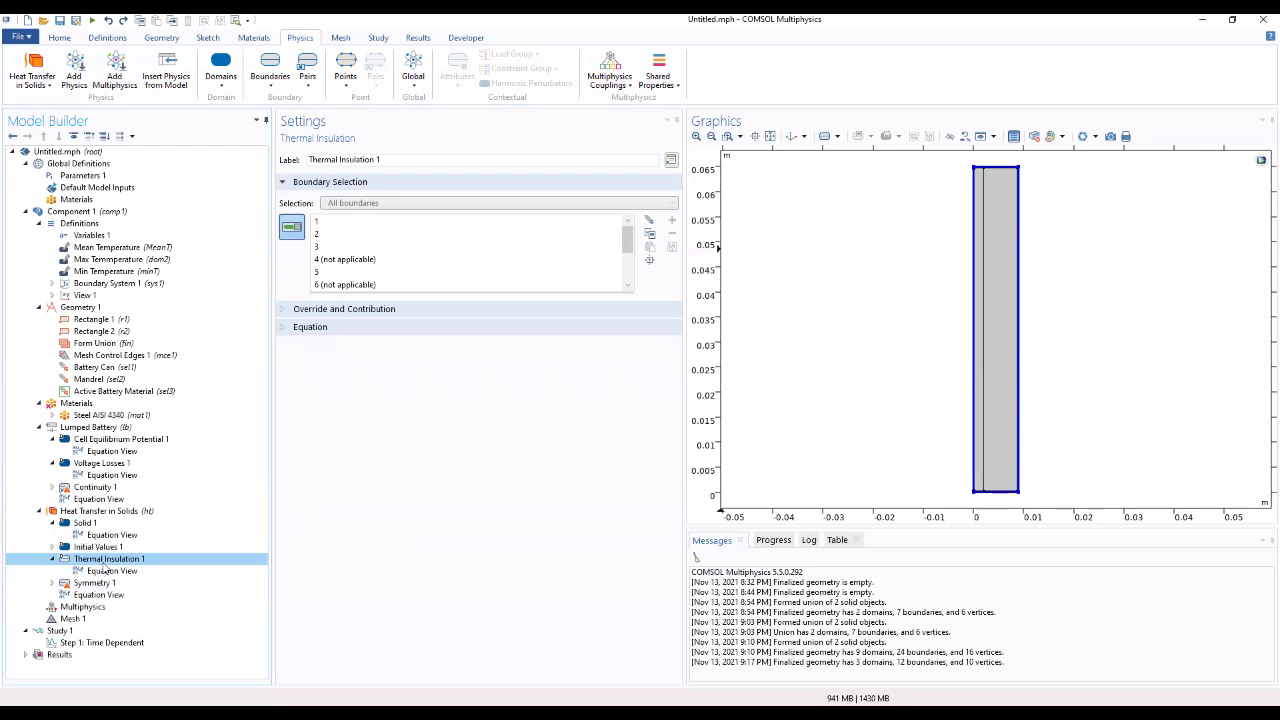
pyautogui.click(105, 585)
pyautogui.press('Up')
pyautogui.press('Up')
pyautogui.press('Down')
pyautogui.click(98, 585)
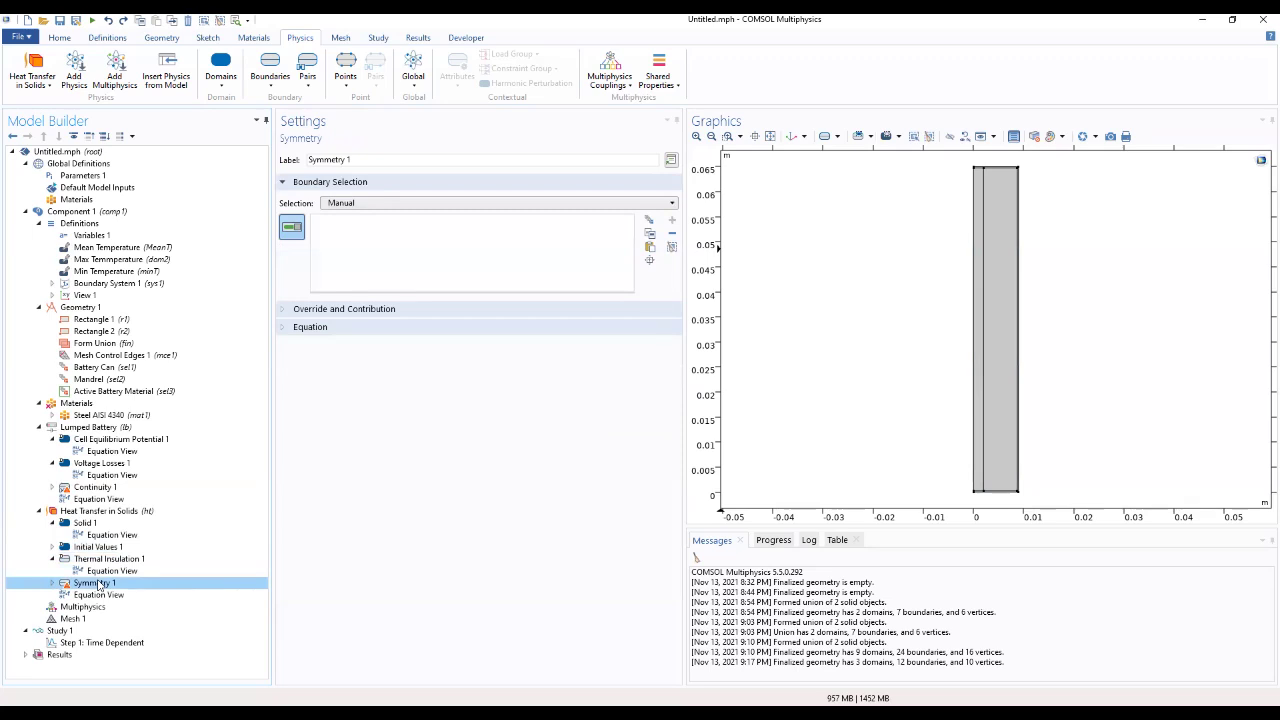
pyautogui.click(354, 203)
pyautogui.click(350, 233)
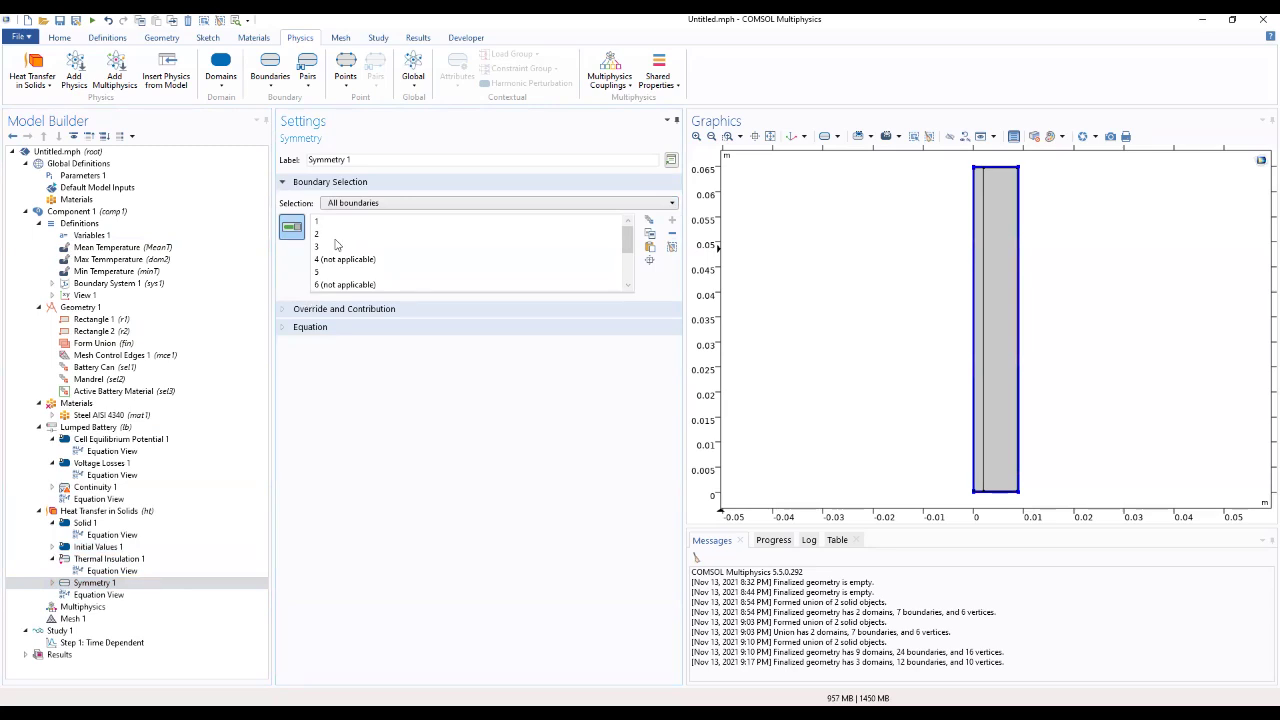
pyautogui.click(92, 560)
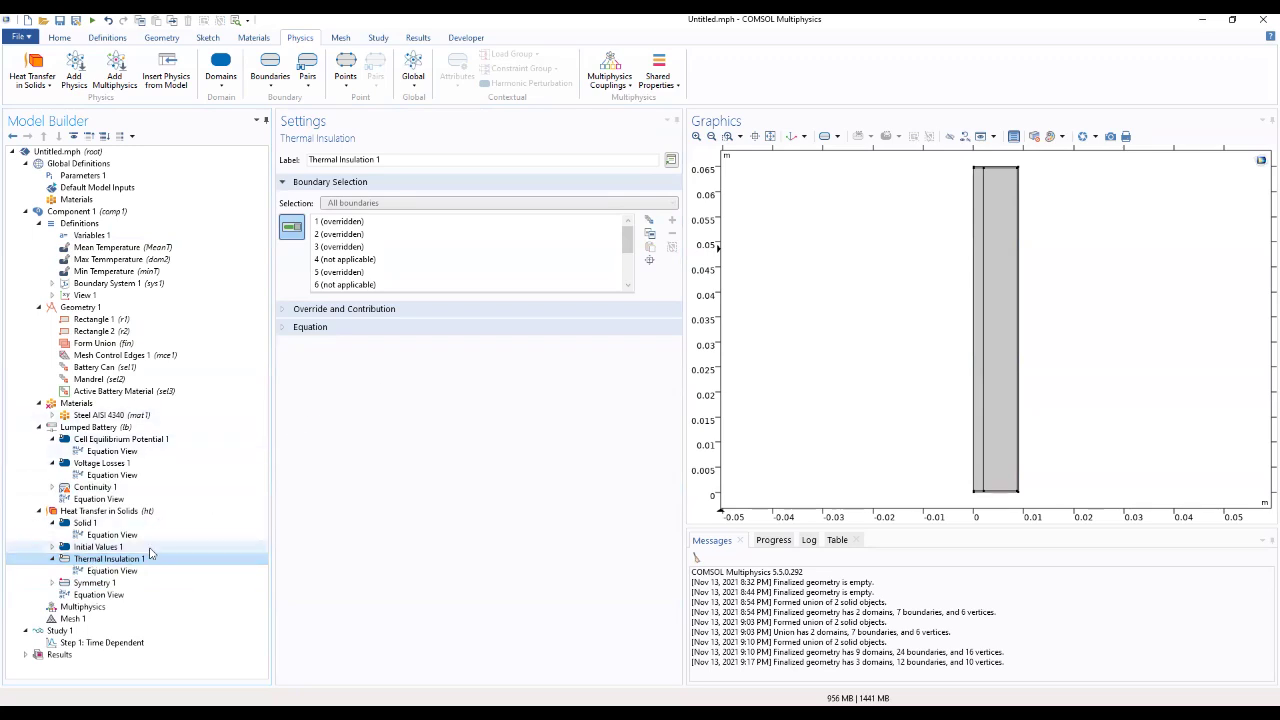
pyautogui.click(95, 583)
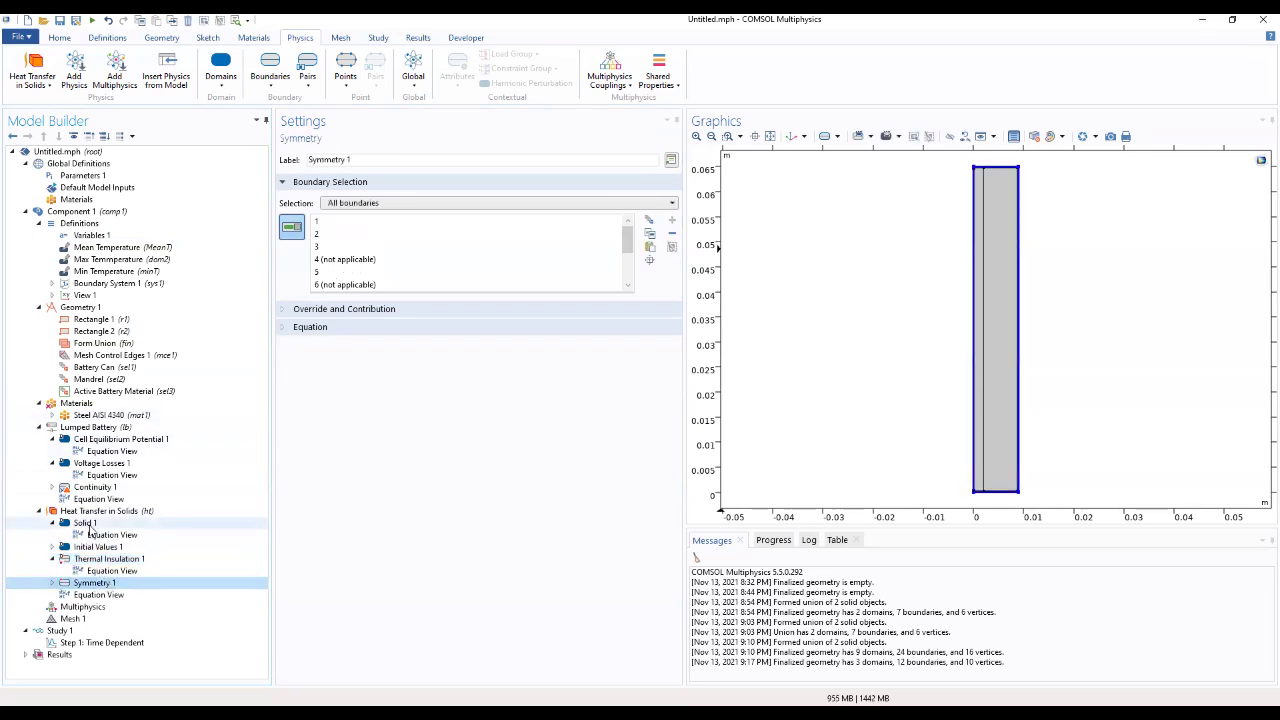
pyautogui.click(86, 524)
pyautogui.rightClick(86, 524)
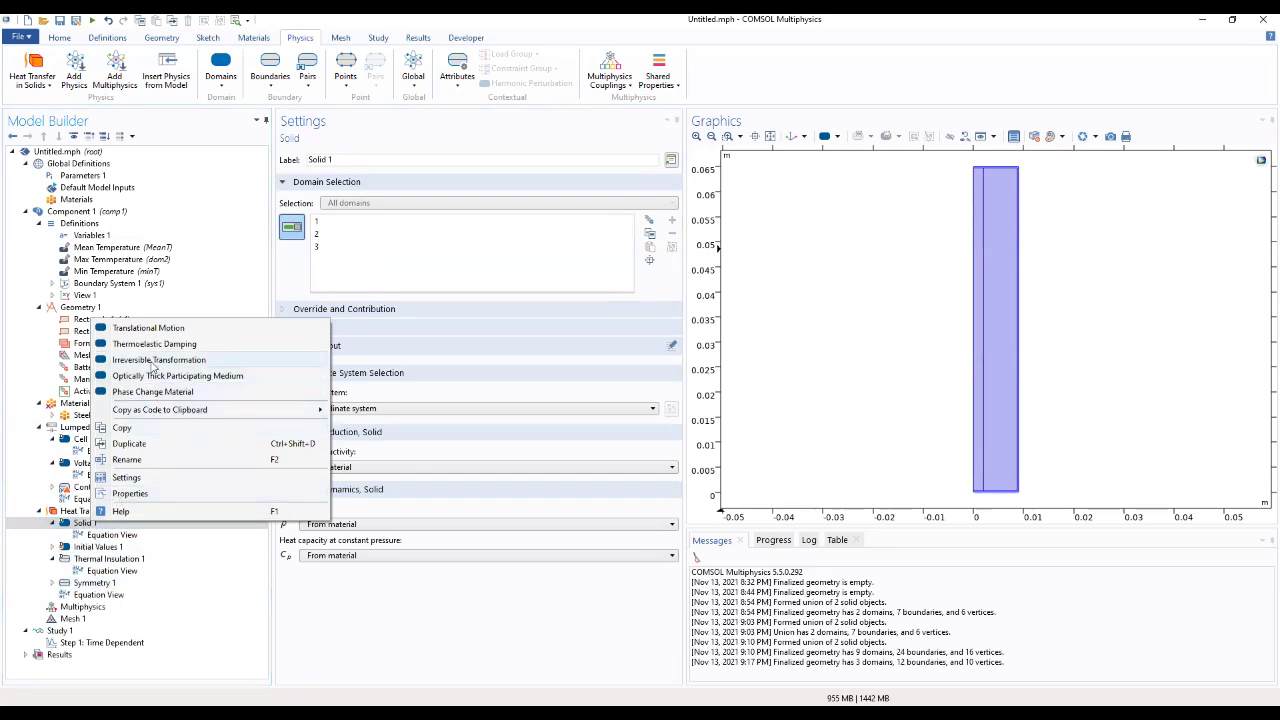
# Add a Solid 2 feature restricted to the Active Battery Material domain
pyautogui.click(84, 512)
pyautogui.rightClick(86, 512)
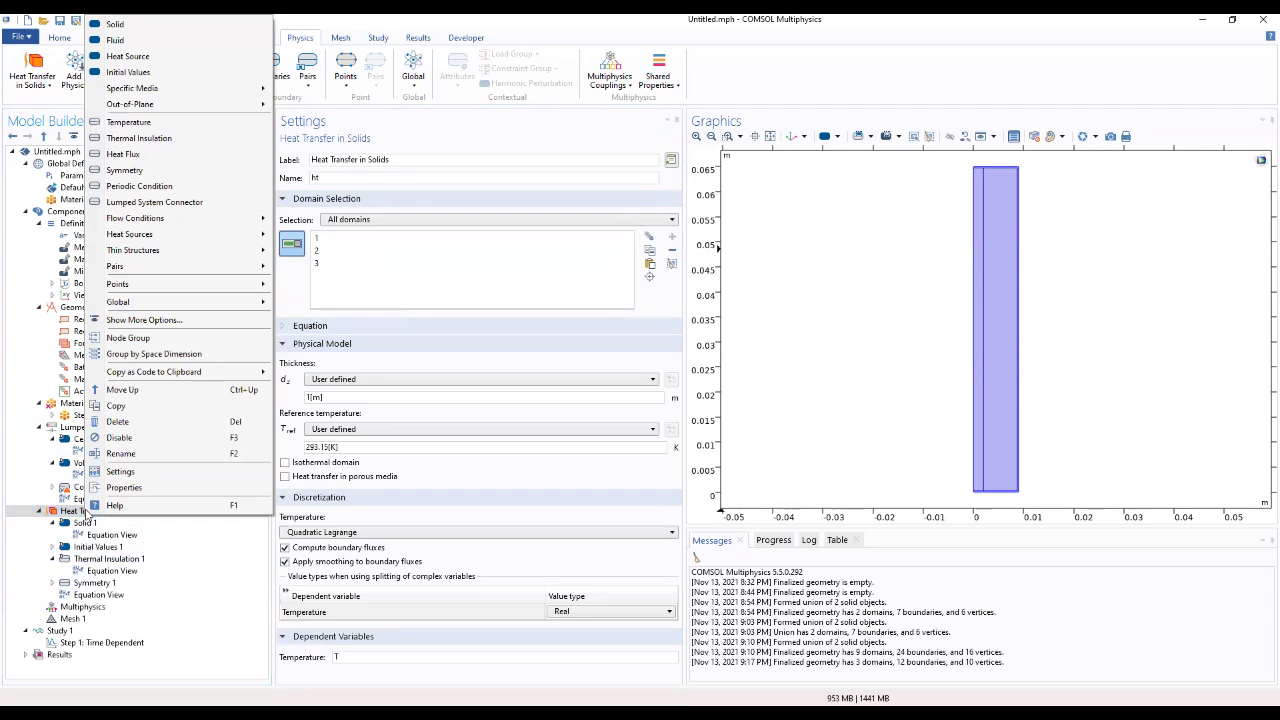
pyautogui.click(180, 24)
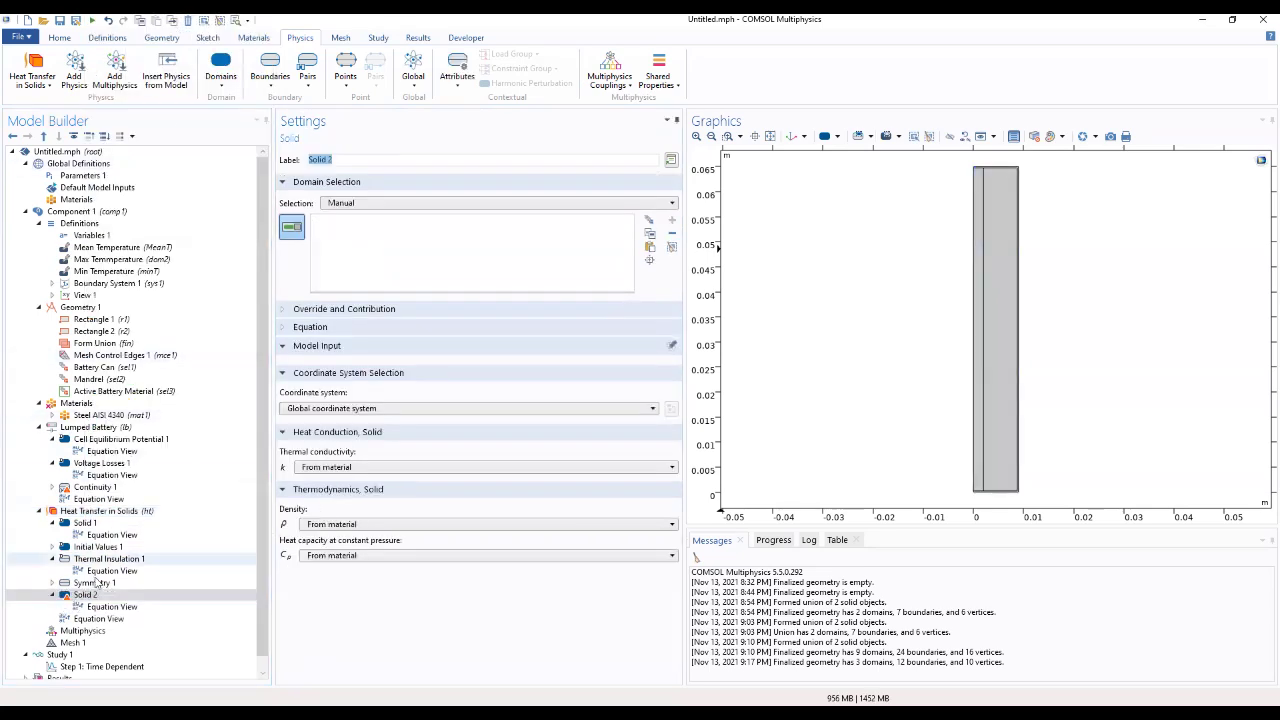
pyautogui.click(100, 595)
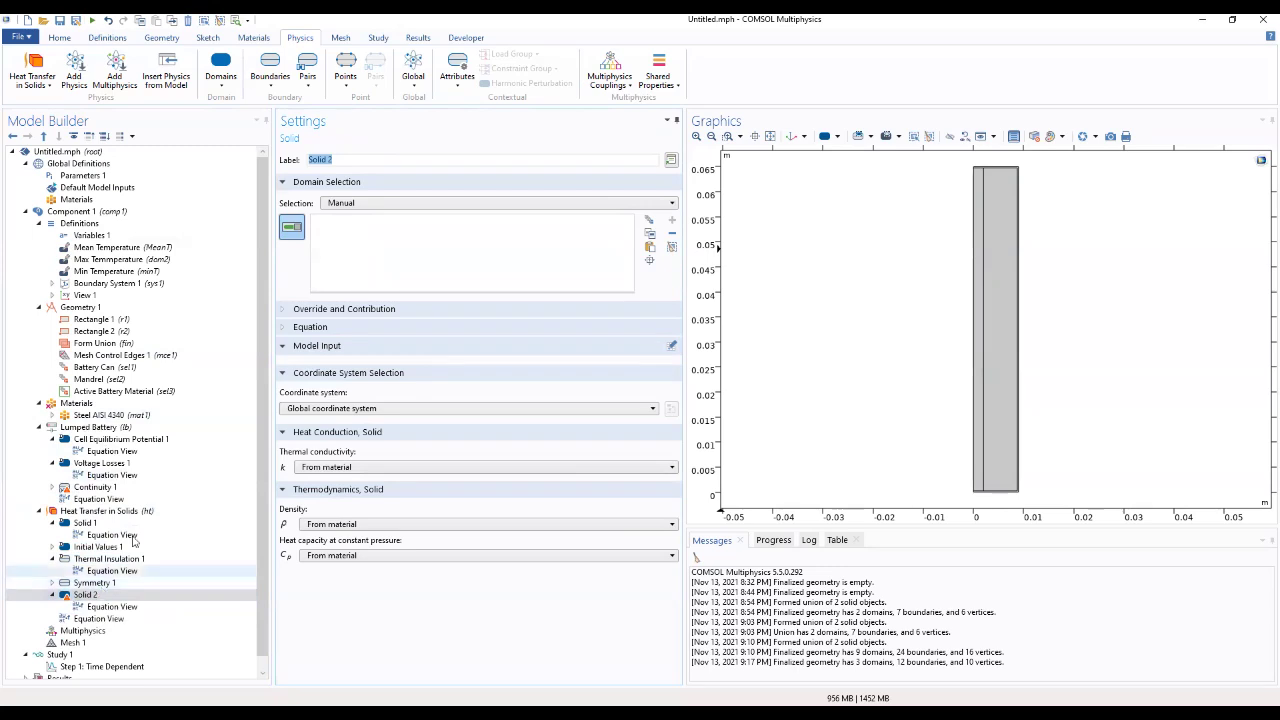
pyautogui.click(360, 204)
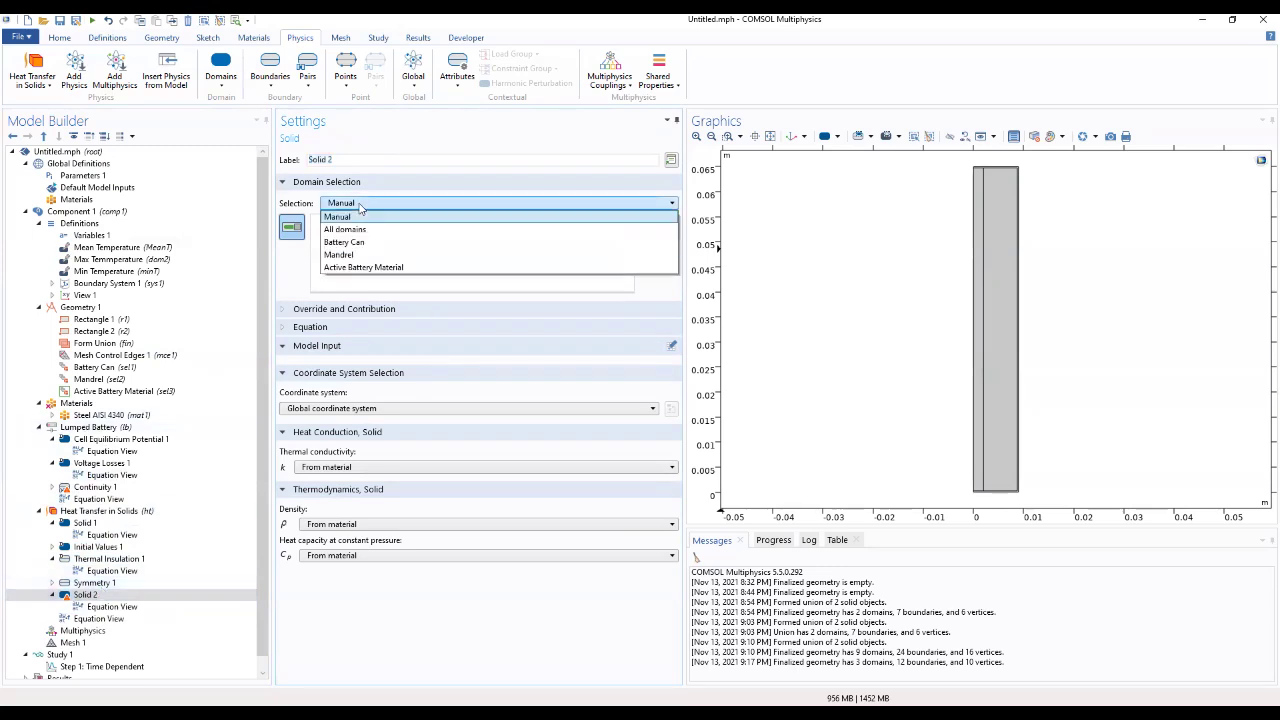
pyautogui.click(366, 268)
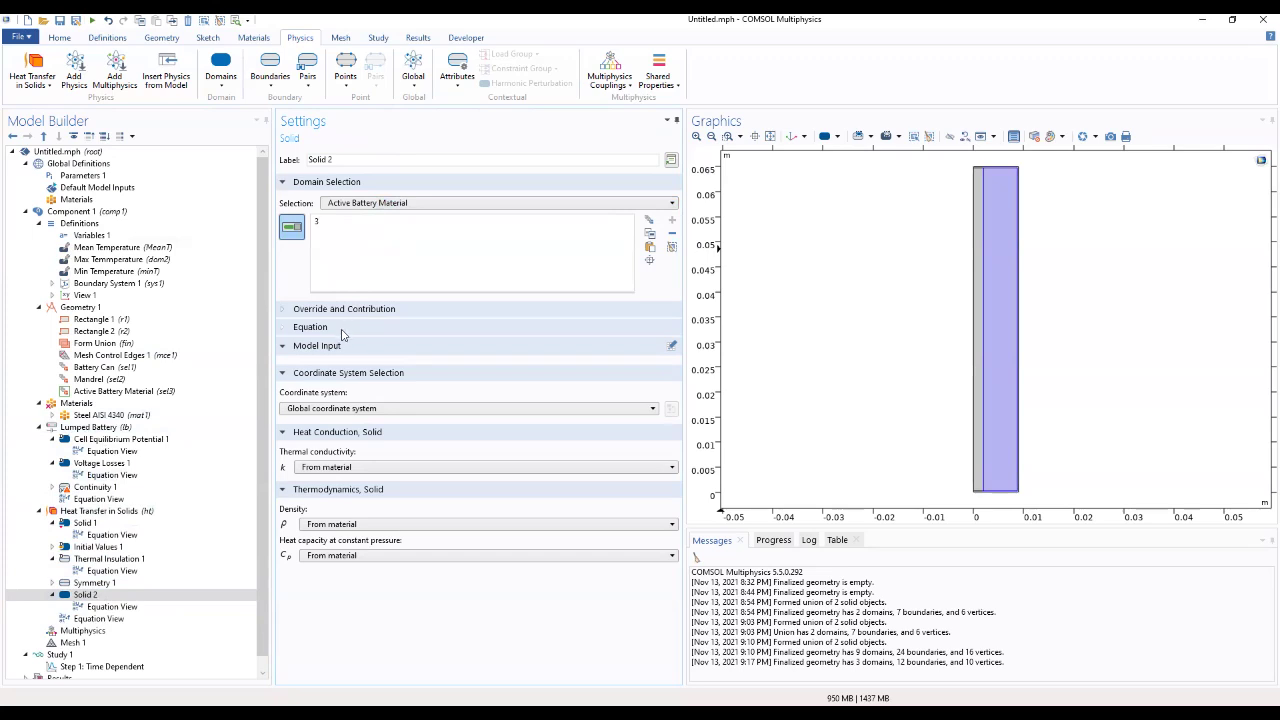
# Give Solid 2 user-defined diagonal thermal conductivity kT_batt_r and kT_batt_ang
pyautogui.click(320, 469)
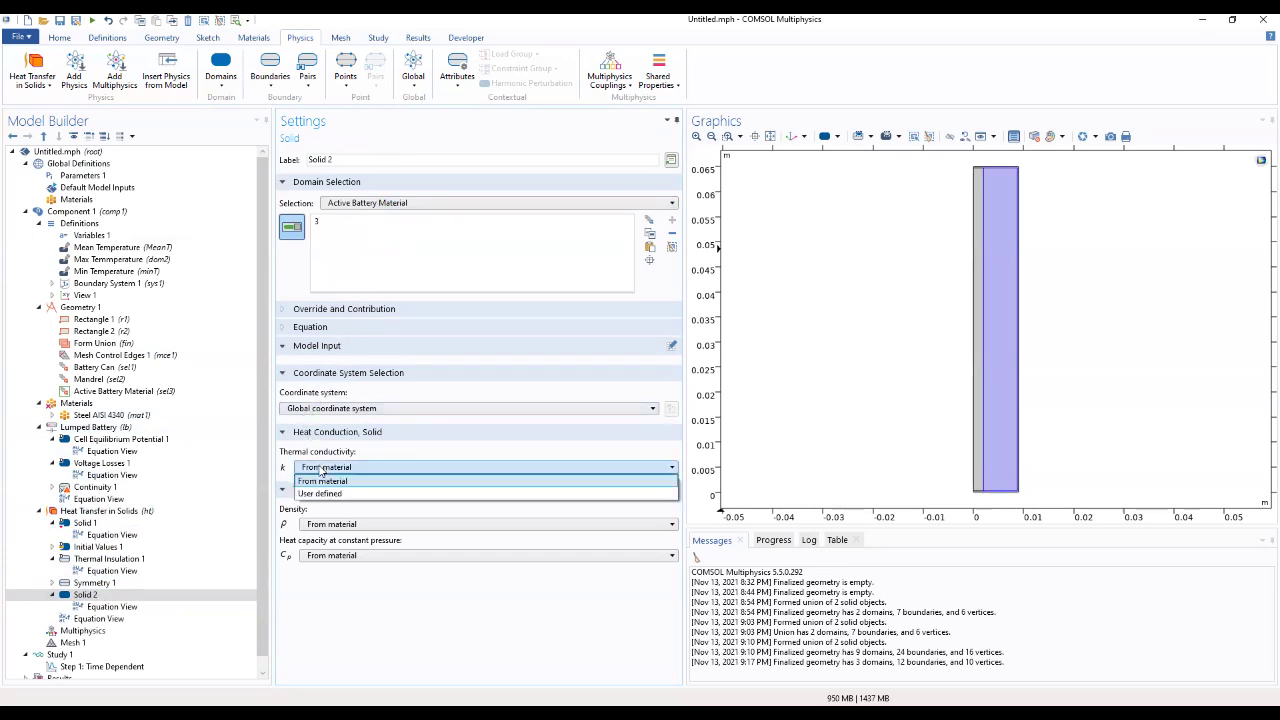
pyautogui.click(319, 494)
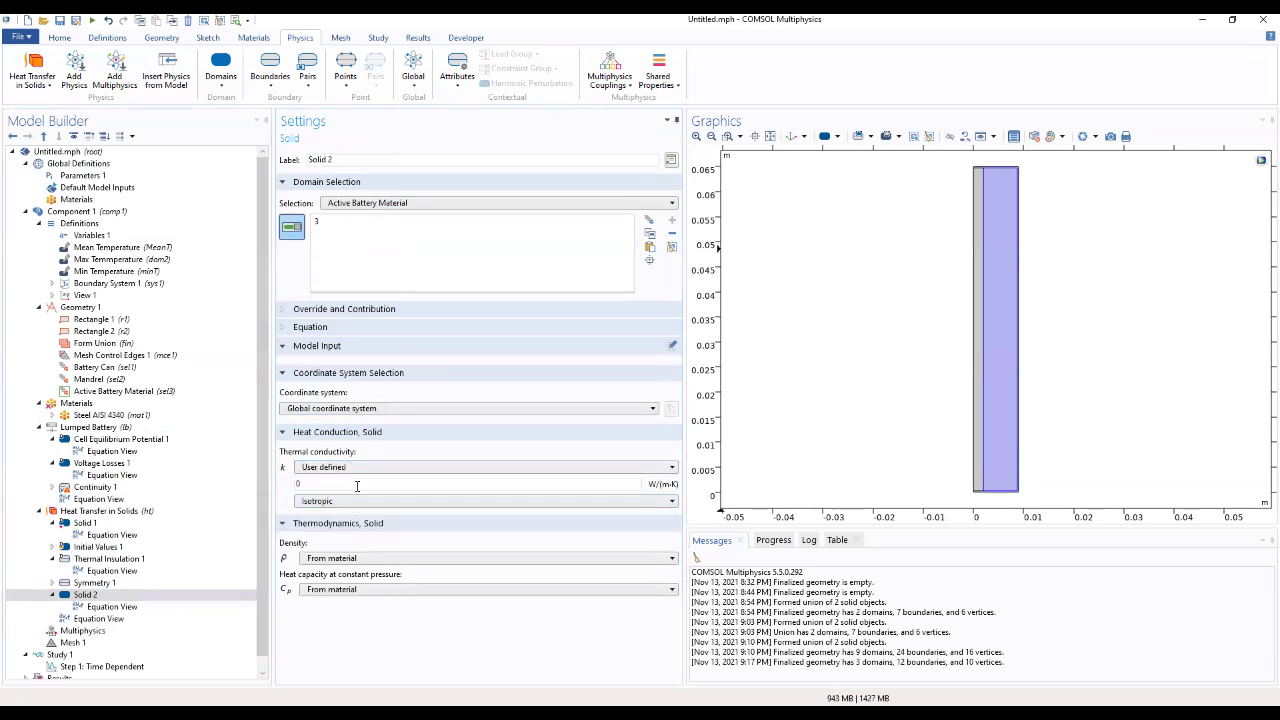
pyautogui.doubleClick(357, 485)
pyautogui.click(366, 502)
pyautogui.click(352, 524)
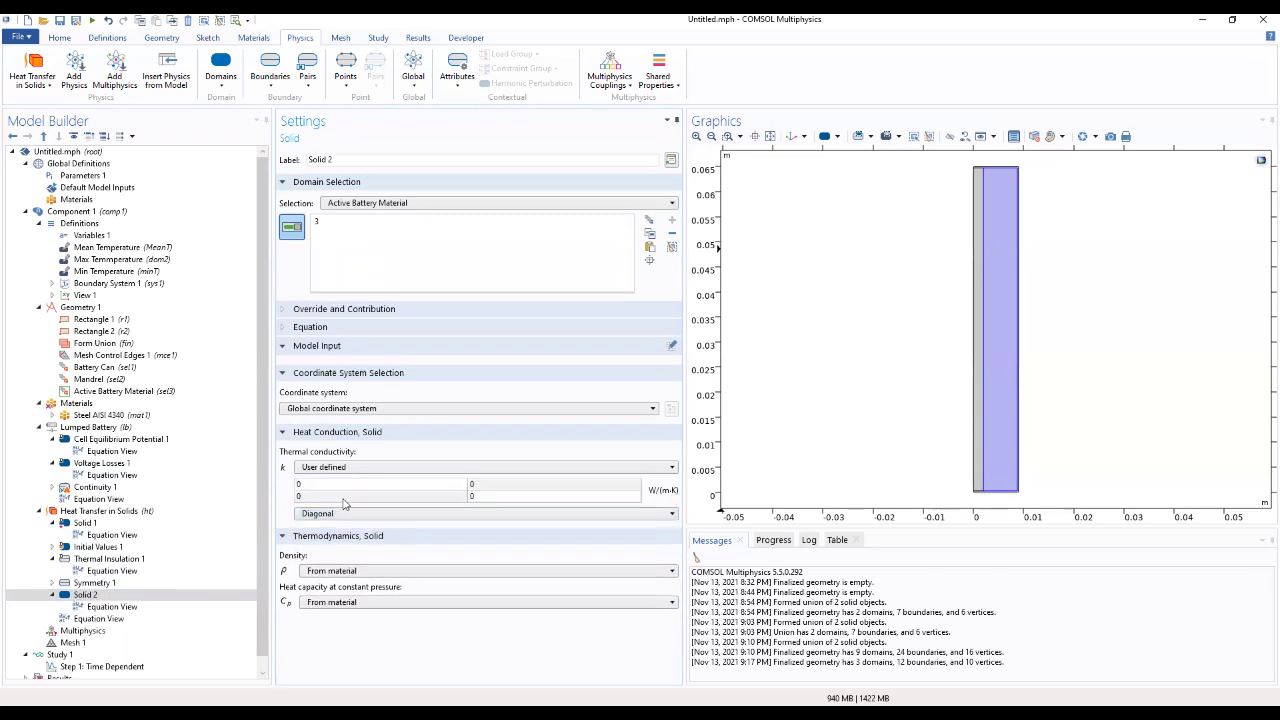
pyautogui.doubleClick(339, 484)
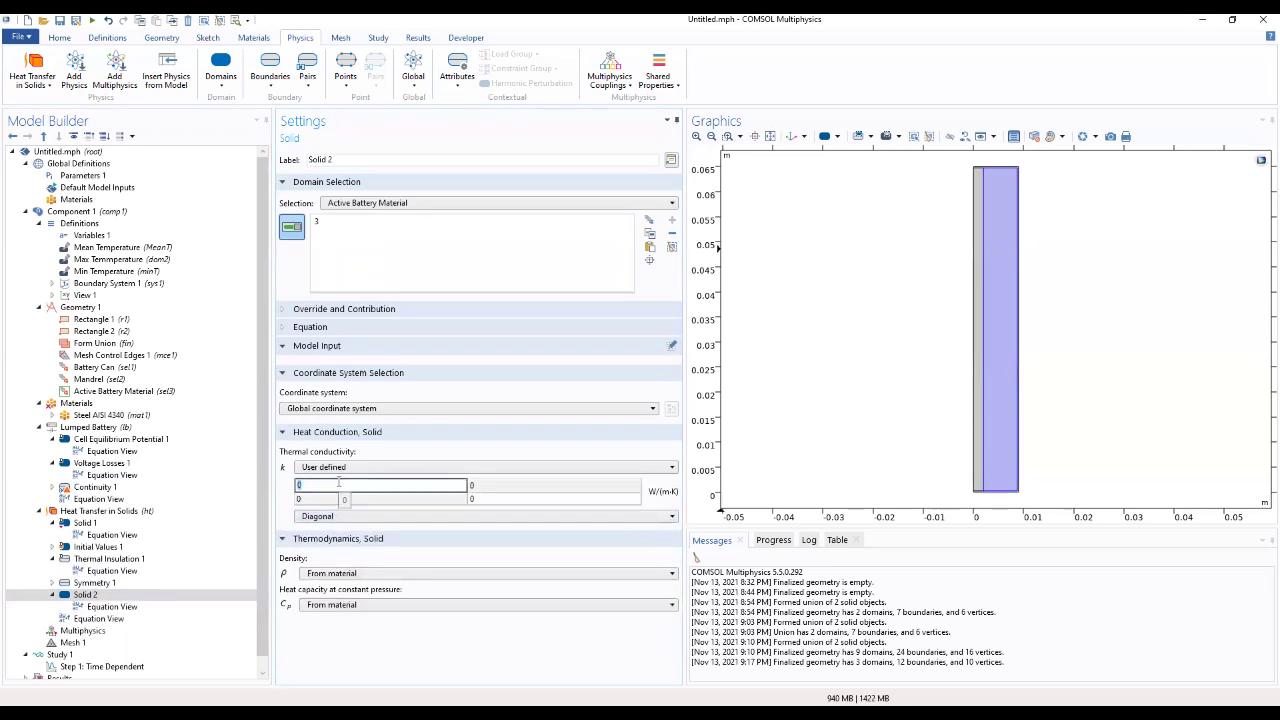
pyautogui.write('kT_batt_r')
pyautogui.click(480, 497)
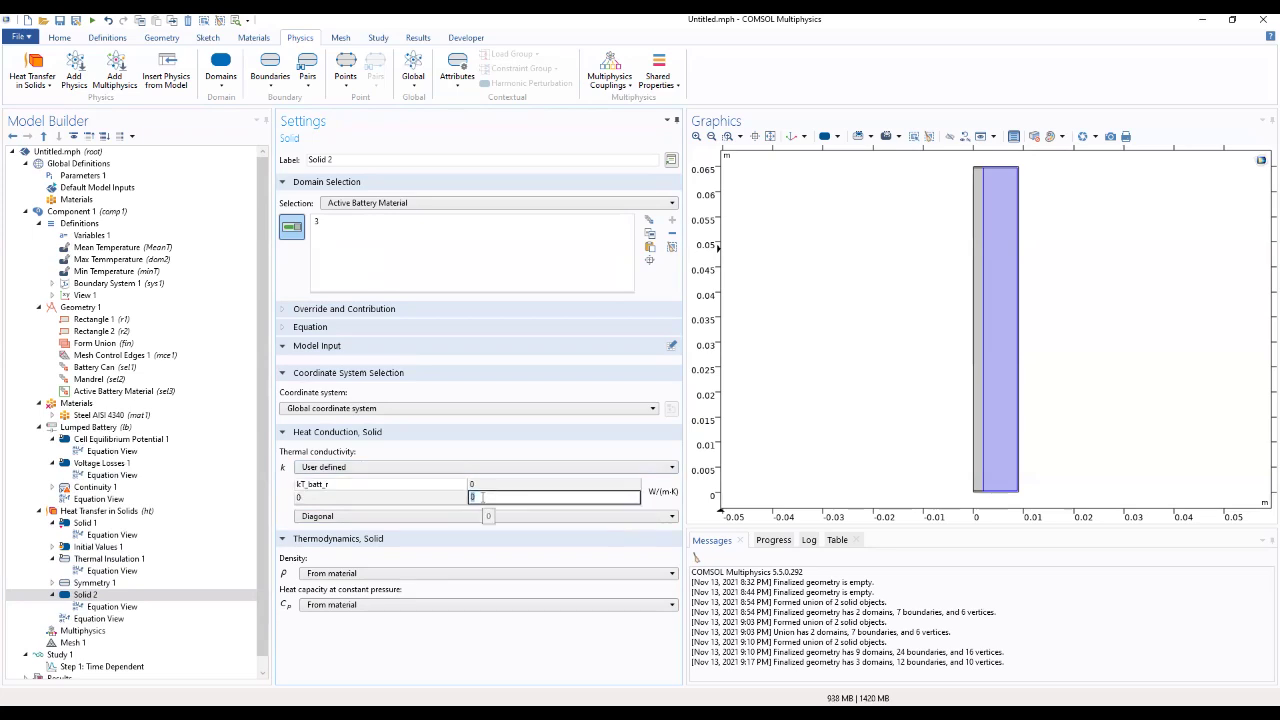
pyautogui.click(352, 486)
pyautogui.click(352, 486)
pyautogui.hotkey('ctrl', 'c')
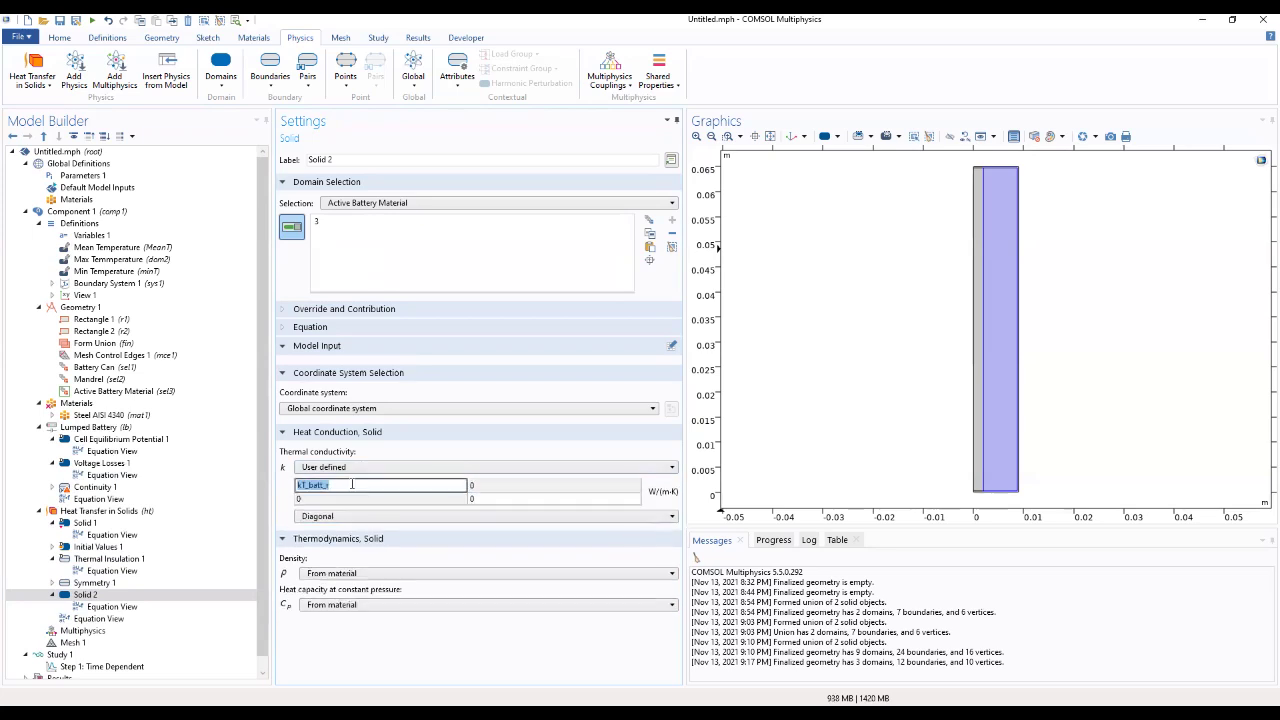
pyautogui.click(548, 497)
pyautogui.hotkey('ctrl', 'v')
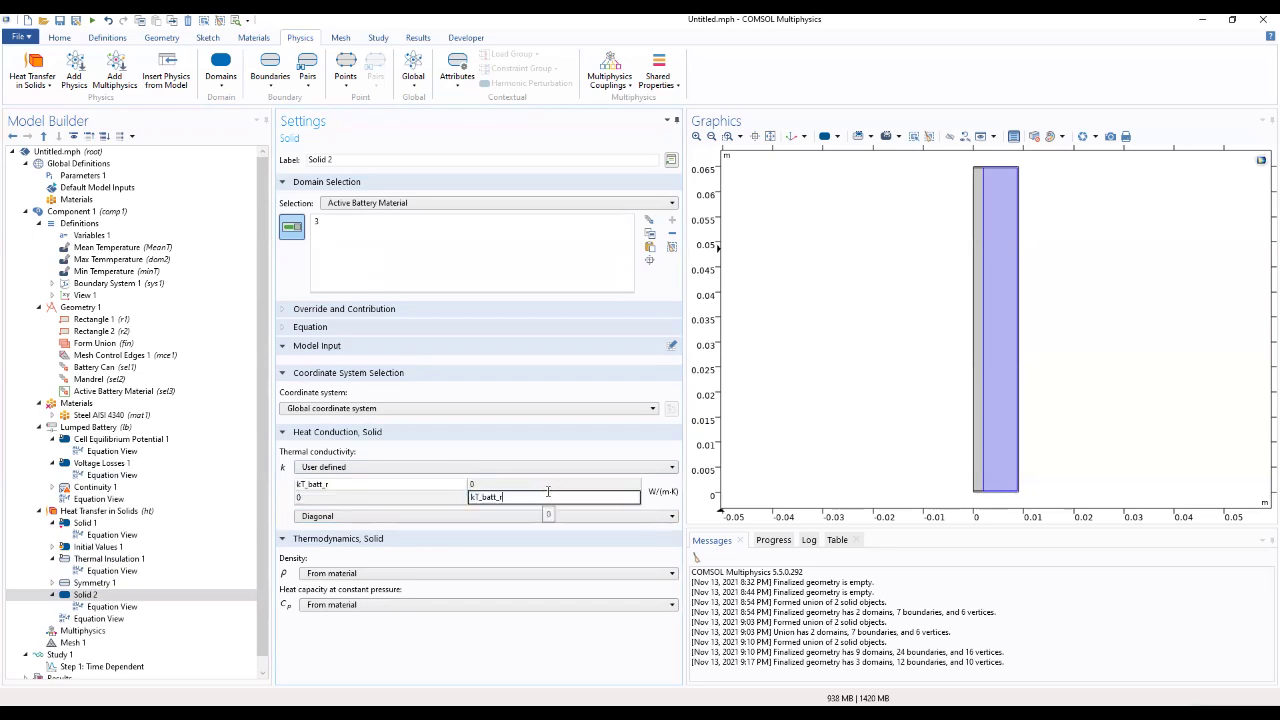
pyautogui.write('ang')
# Set Solid 2 density to rho_batt and heat capacity to Cp_batt, both user defined
pyautogui.click(372, 575)
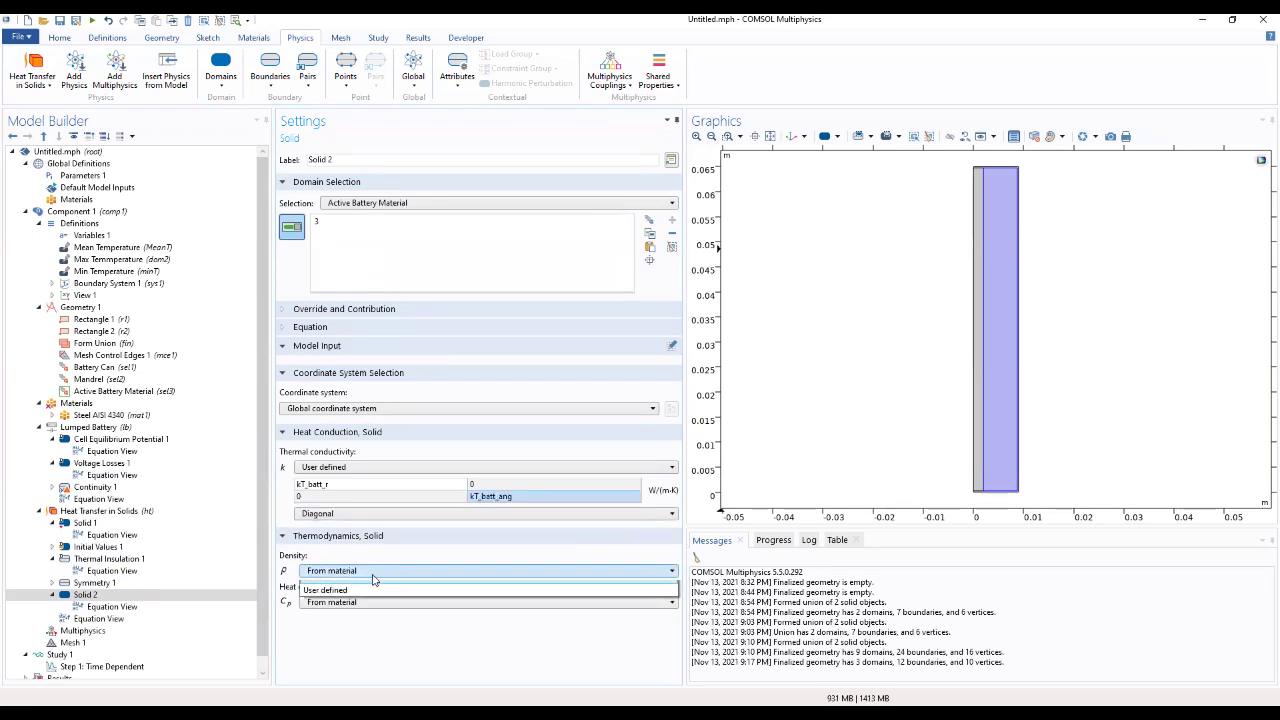
pyautogui.click(362, 590)
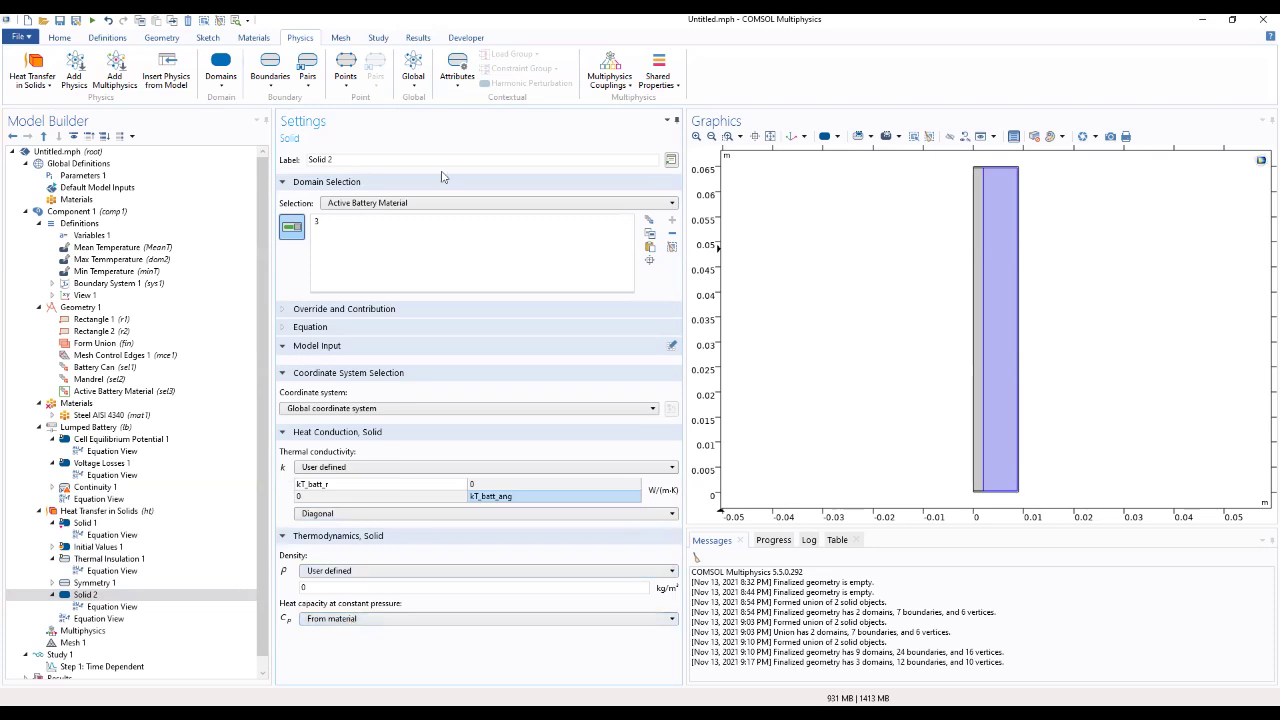
pyautogui.click(370, 620)
pyautogui.click(368, 621)
pyautogui.click(368, 621)
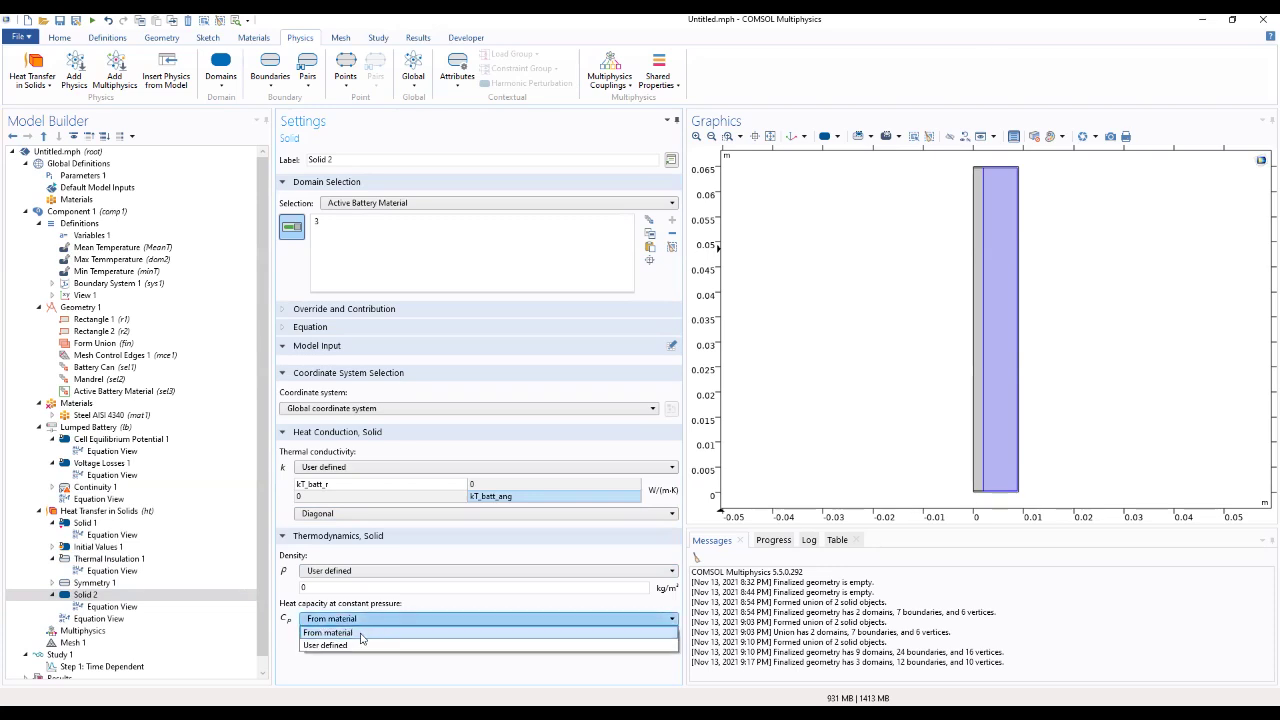
pyautogui.click(363, 645)
pyautogui.click(353, 635)
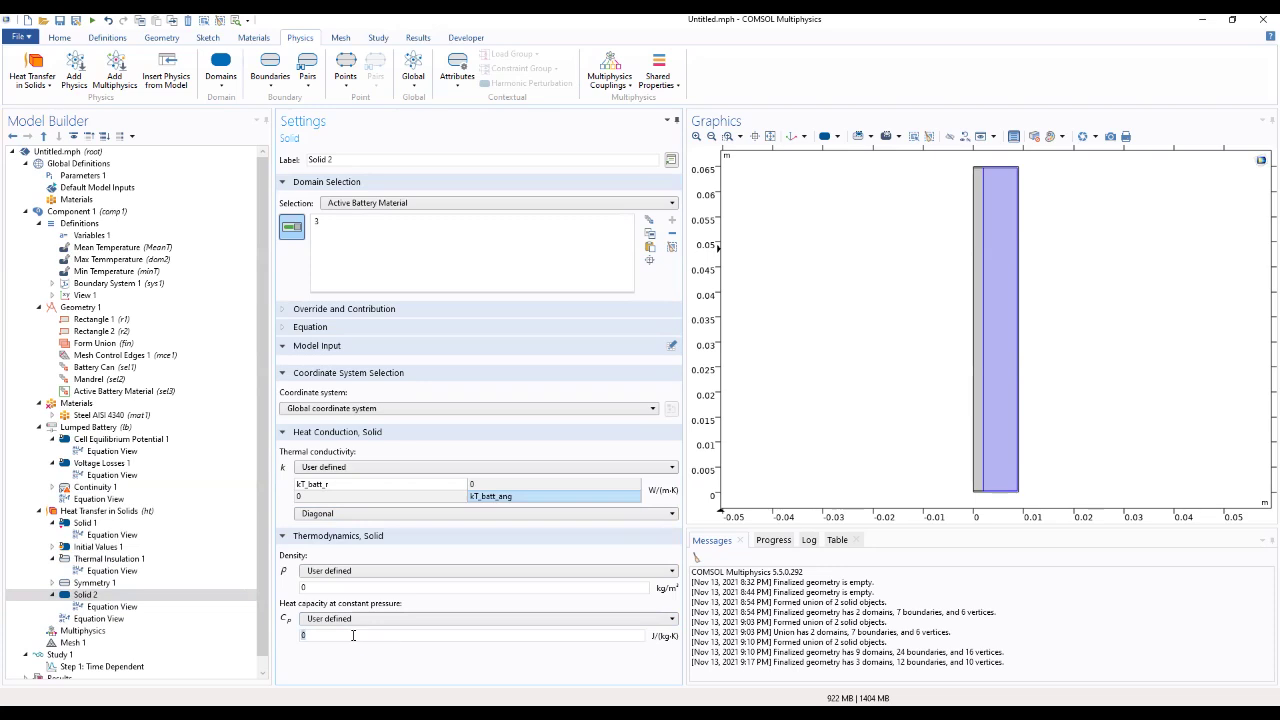
pyautogui.write('Cp_batt')
pyautogui.doubleClick(329, 585)
pyautogui.write('rho_batt')
pyautogui.click(72, 596)
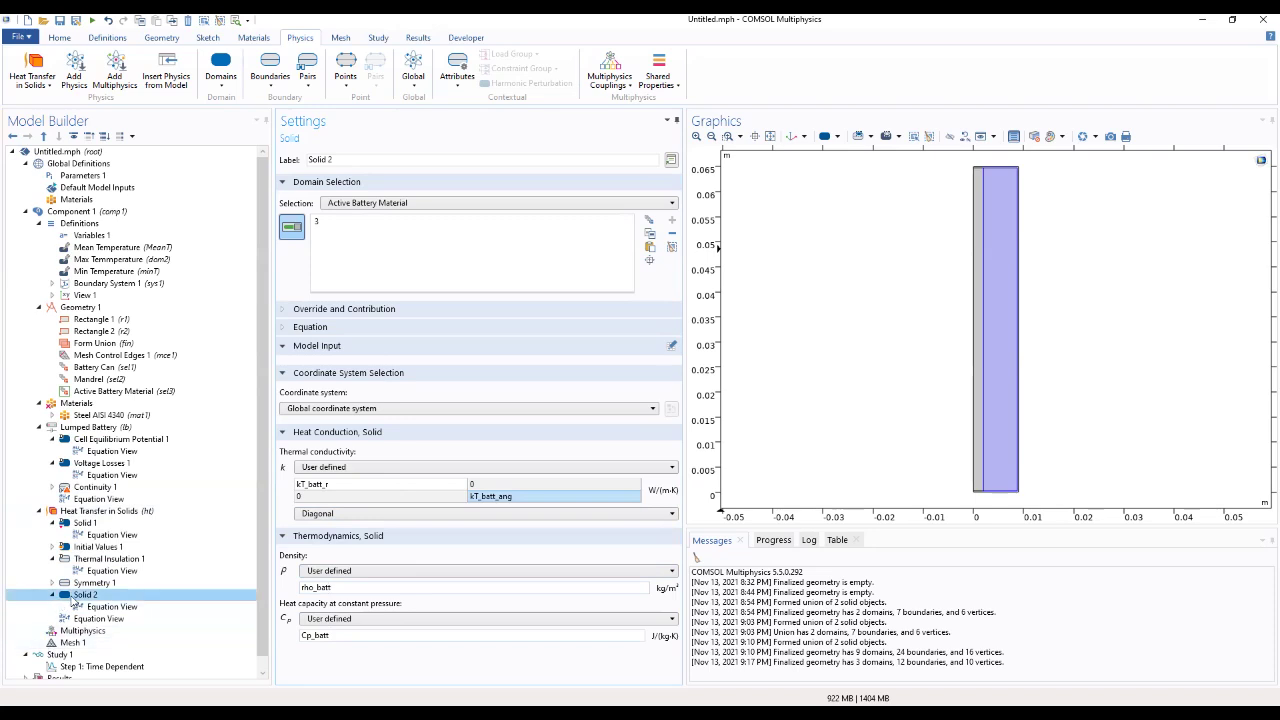
pyautogui.click(80, 511)
# Add a Solid 3 on the Mandrel domain with isotropic user-defined conductivity kT_sep
pyautogui.rightClick(80, 511)
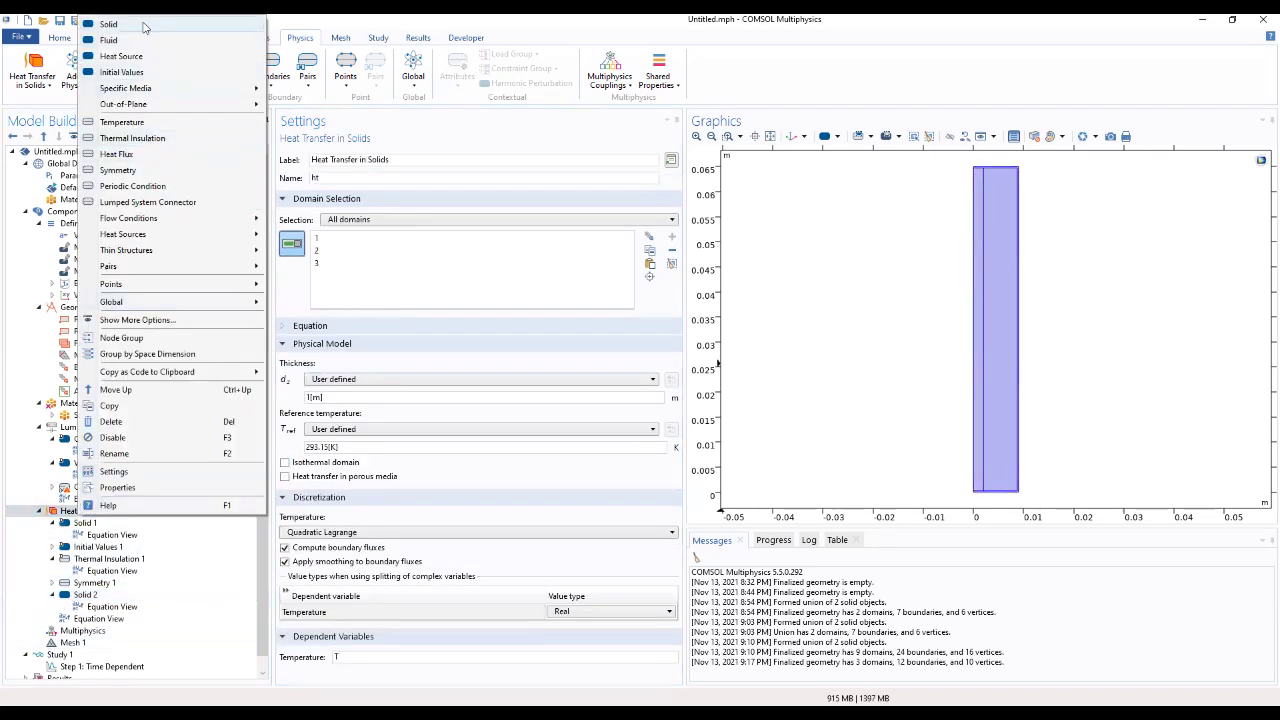
pyautogui.click(108, 24)
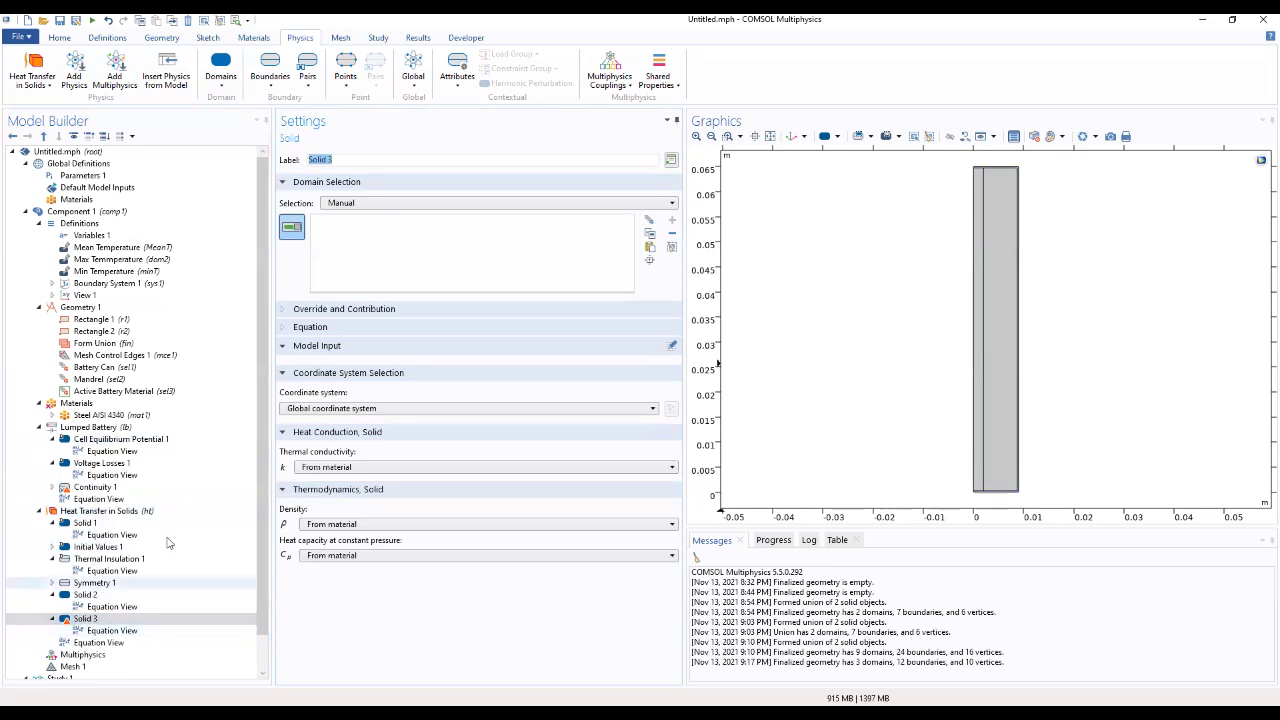
pyautogui.click(349, 204)
pyautogui.click(352, 246)
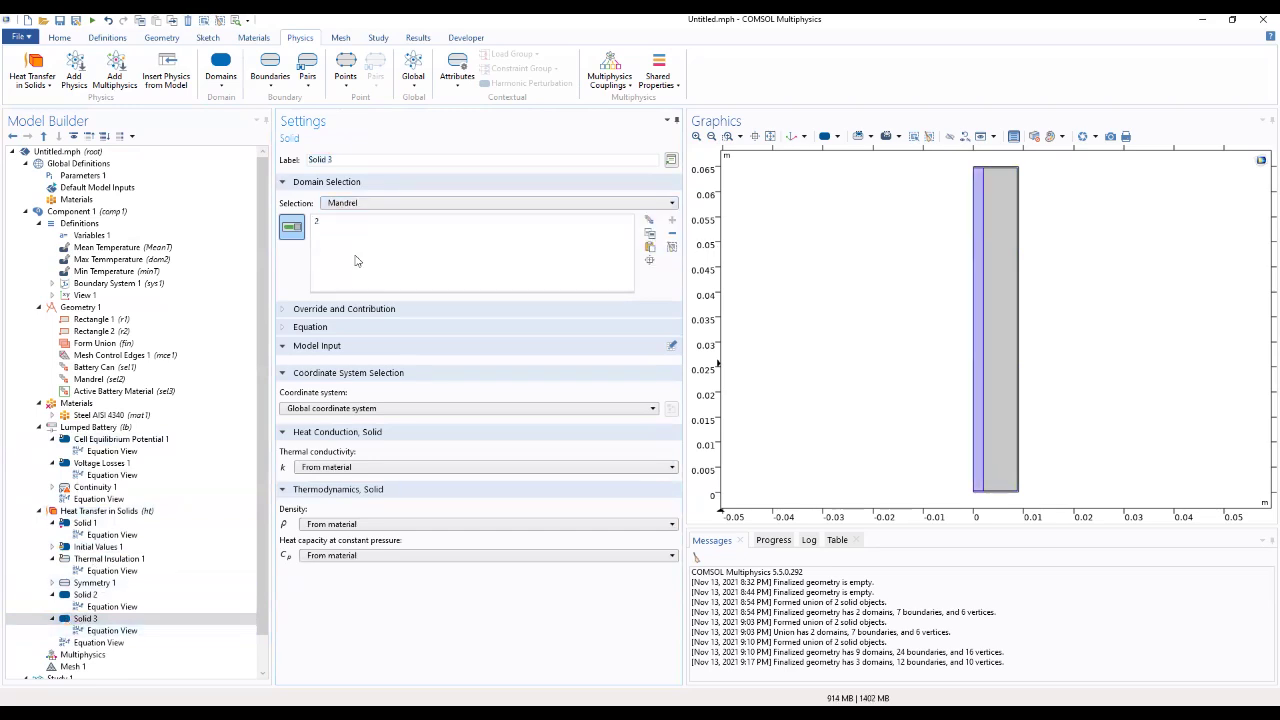
pyautogui.click(330, 467)
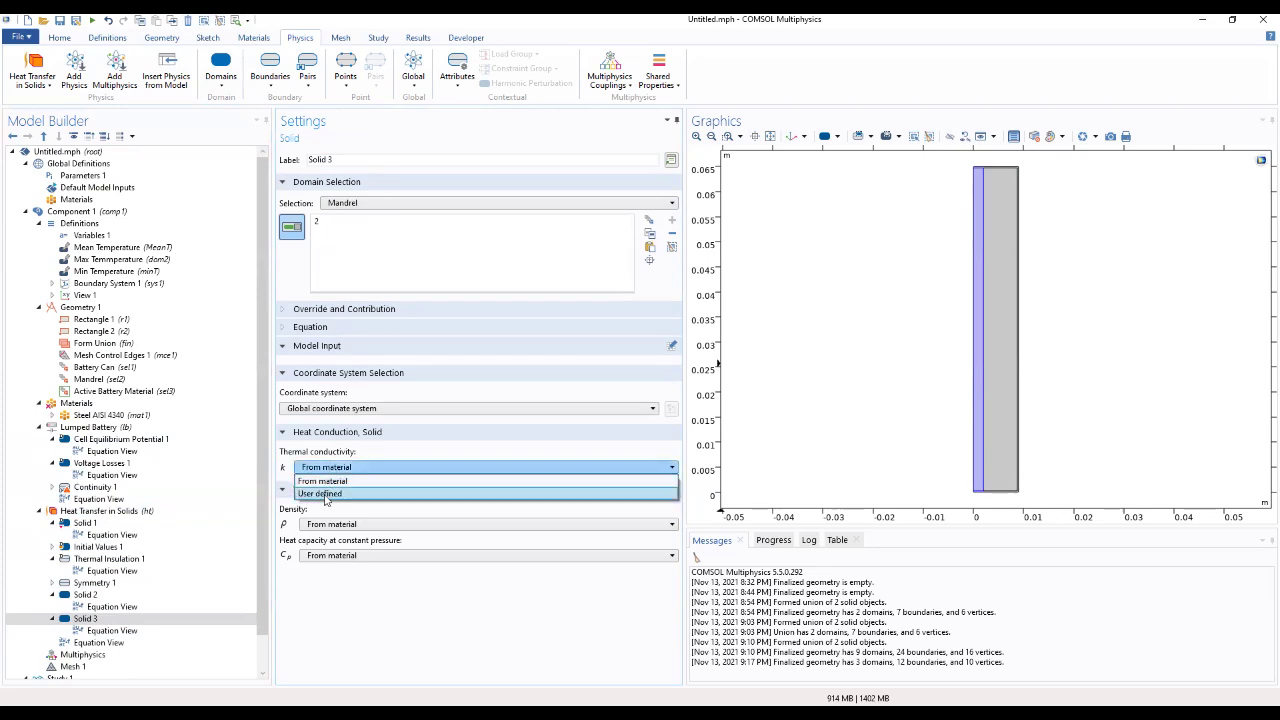
pyautogui.click(322, 494)
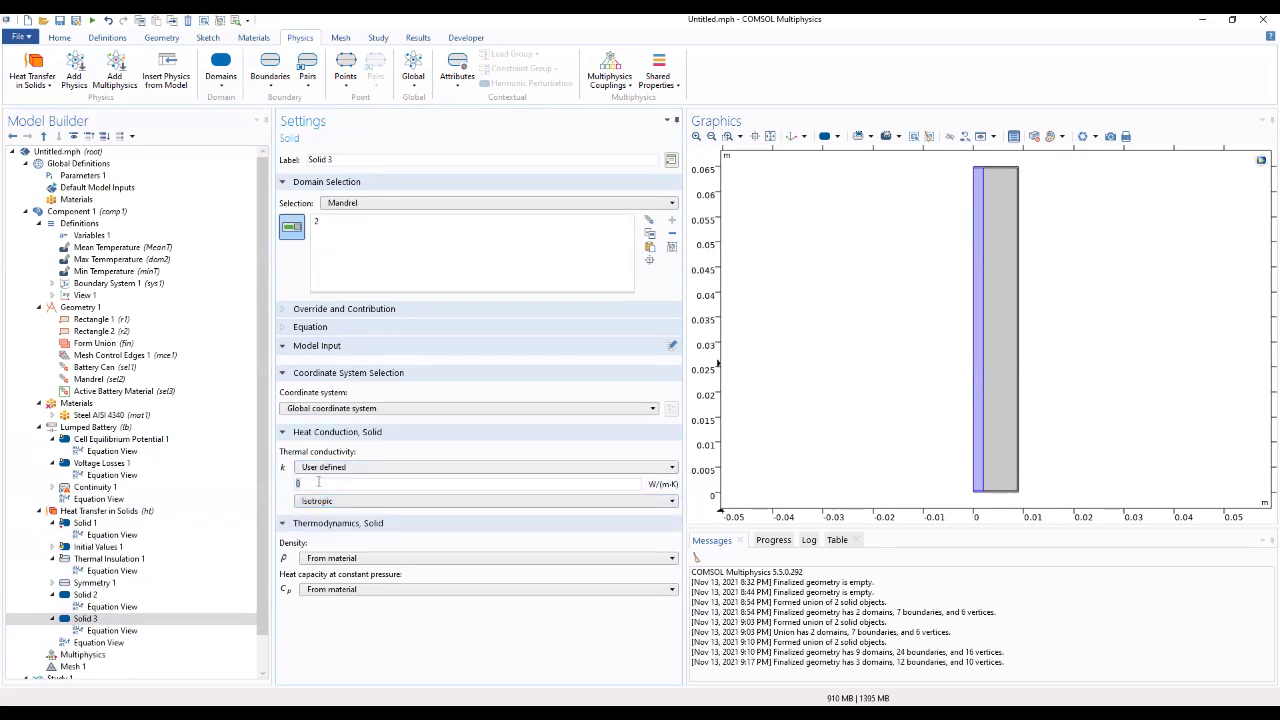
pyautogui.click(318, 500)
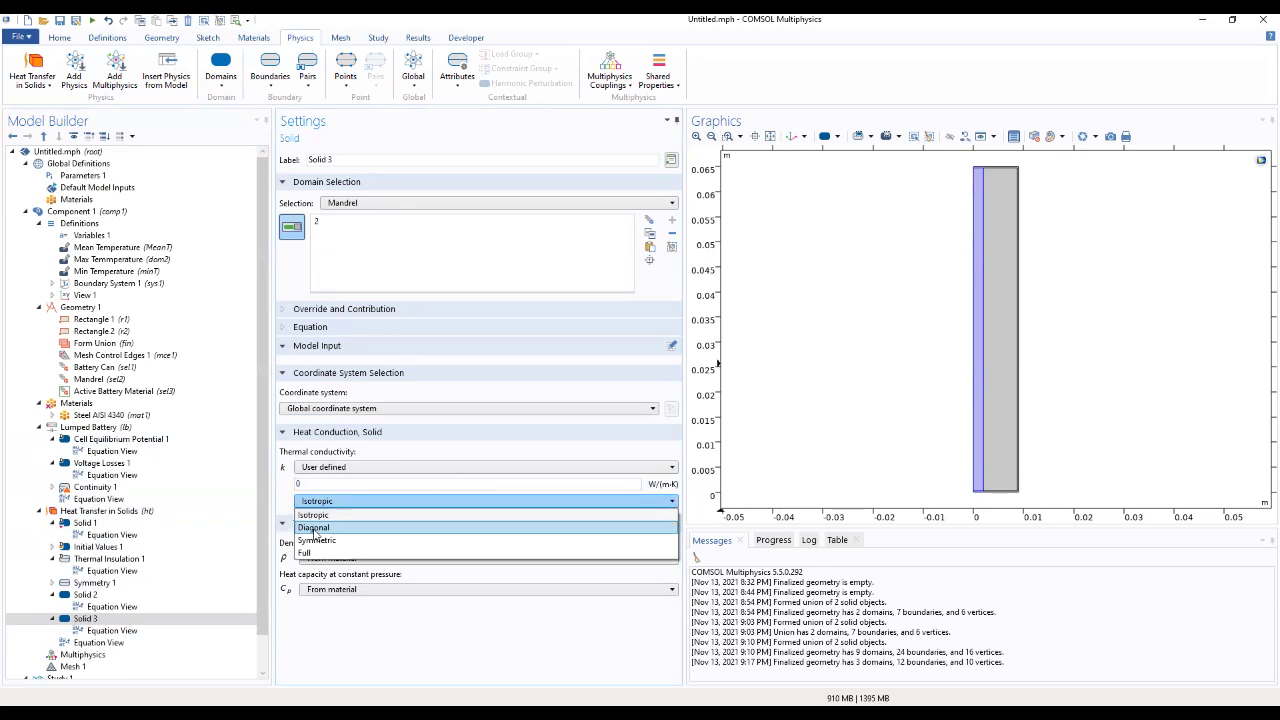
pyautogui.click(320, 515)
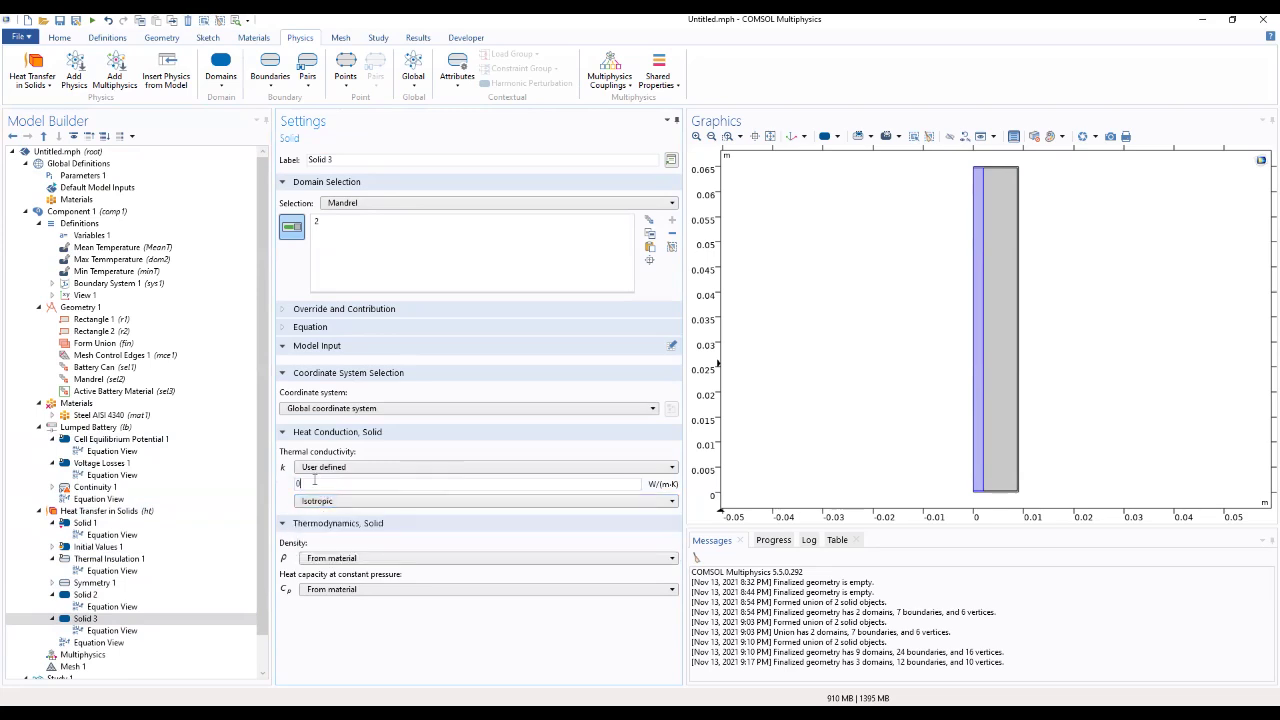
pyautogui.write('kT_sep')
# Set Solid 3 density to rho_sep and heat capacity to Cp_sep
pyautogui.click(330, 558)
pyautogui.click(325, 585)
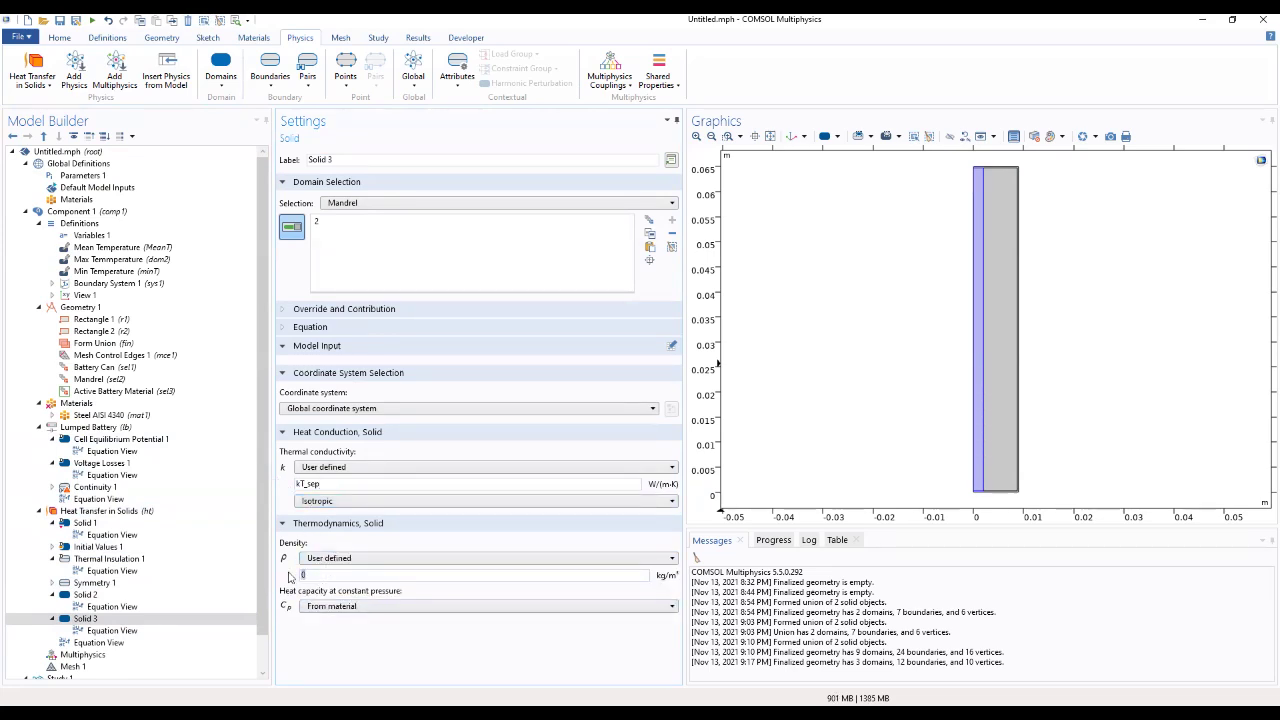
pyautogui.write('rho_sep')
pyautogui.click(322, 607)
pyautogui.click(330, 633)
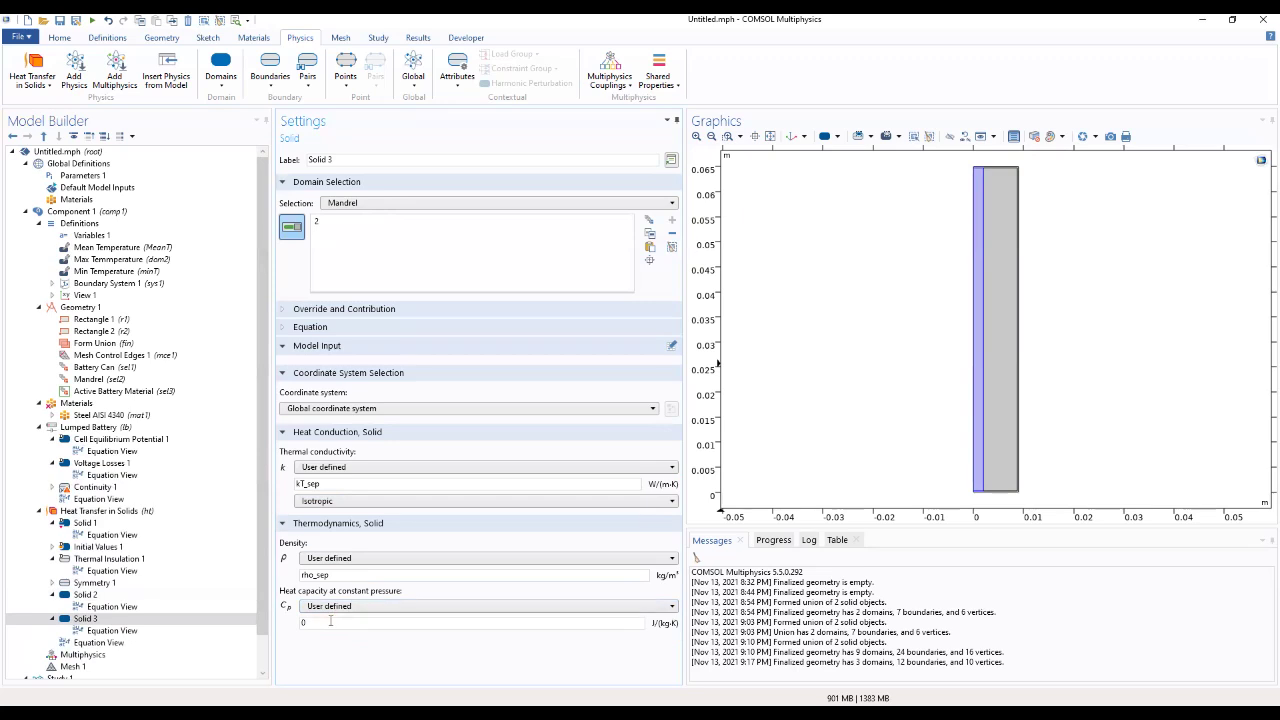
pyautogui.write('Cp_sep')
pyautogui.click(66, 512)
# Add Heat Flux 1 to Heat Transfer in Solids on boundaries 2, 7 and 12
pyautogui.rightClick(66, 512)
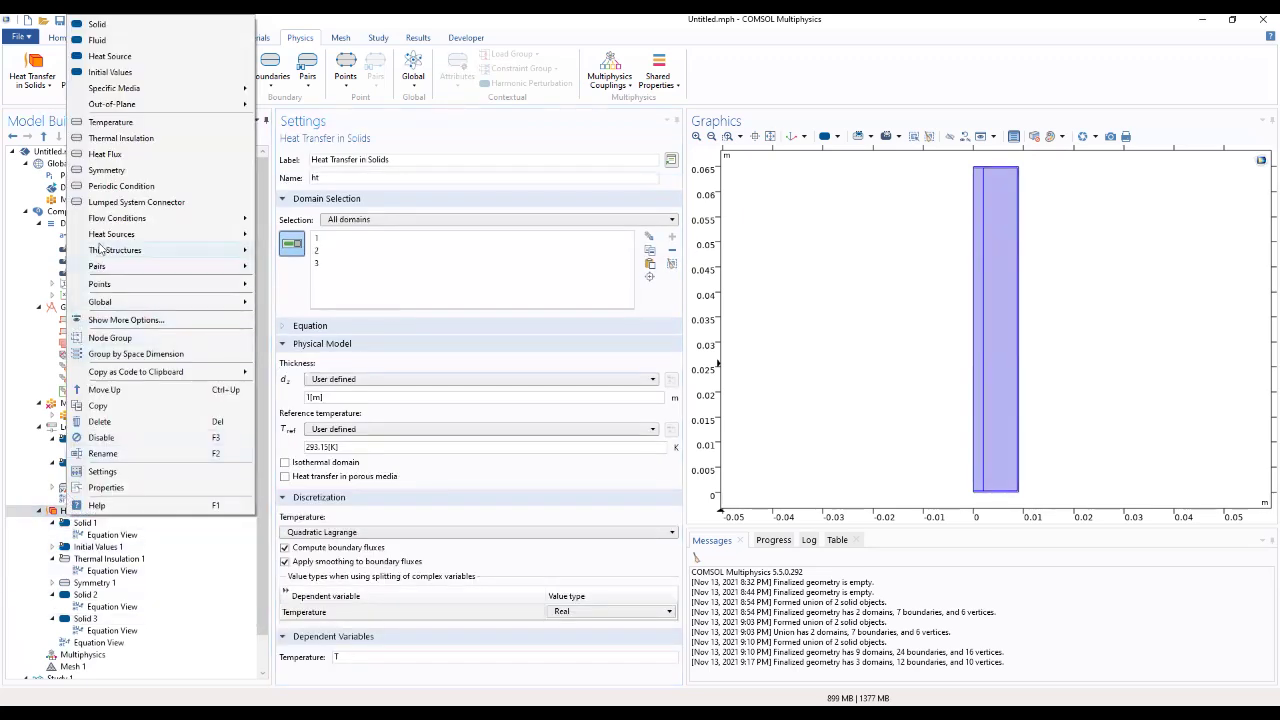
pyautogui.moveTo(100, 235)
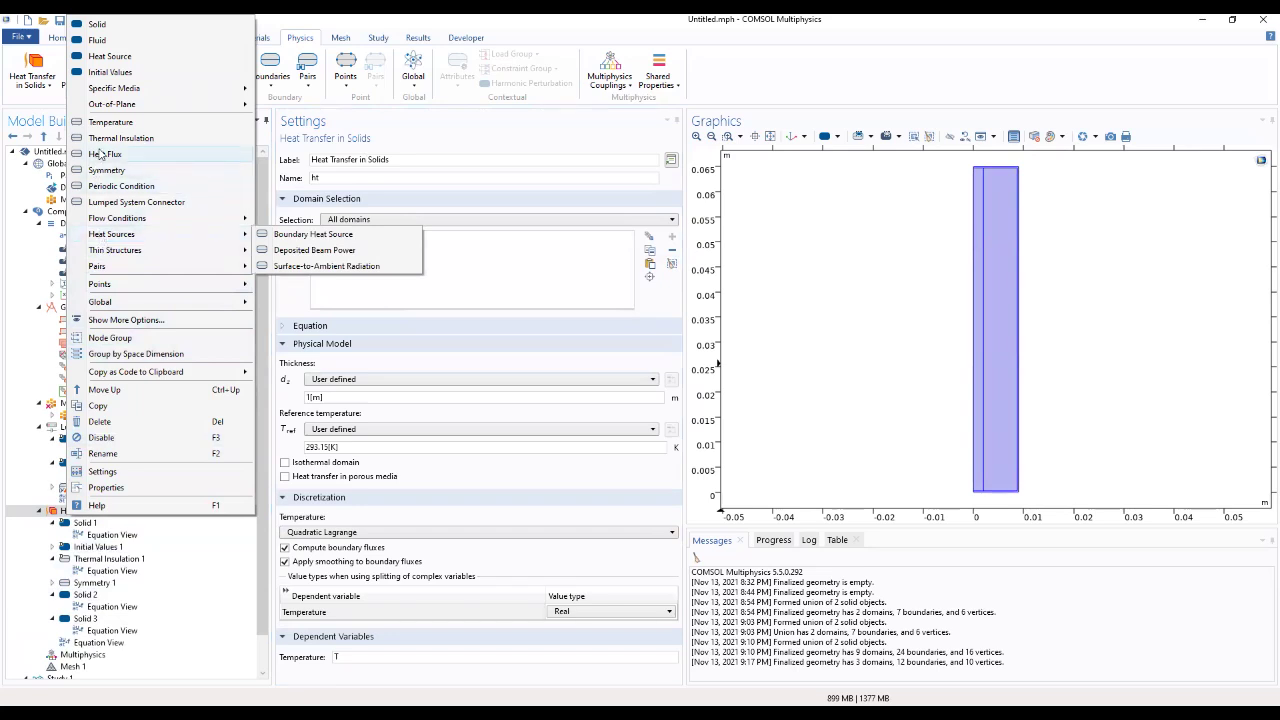
pyautogui.press('Escape')
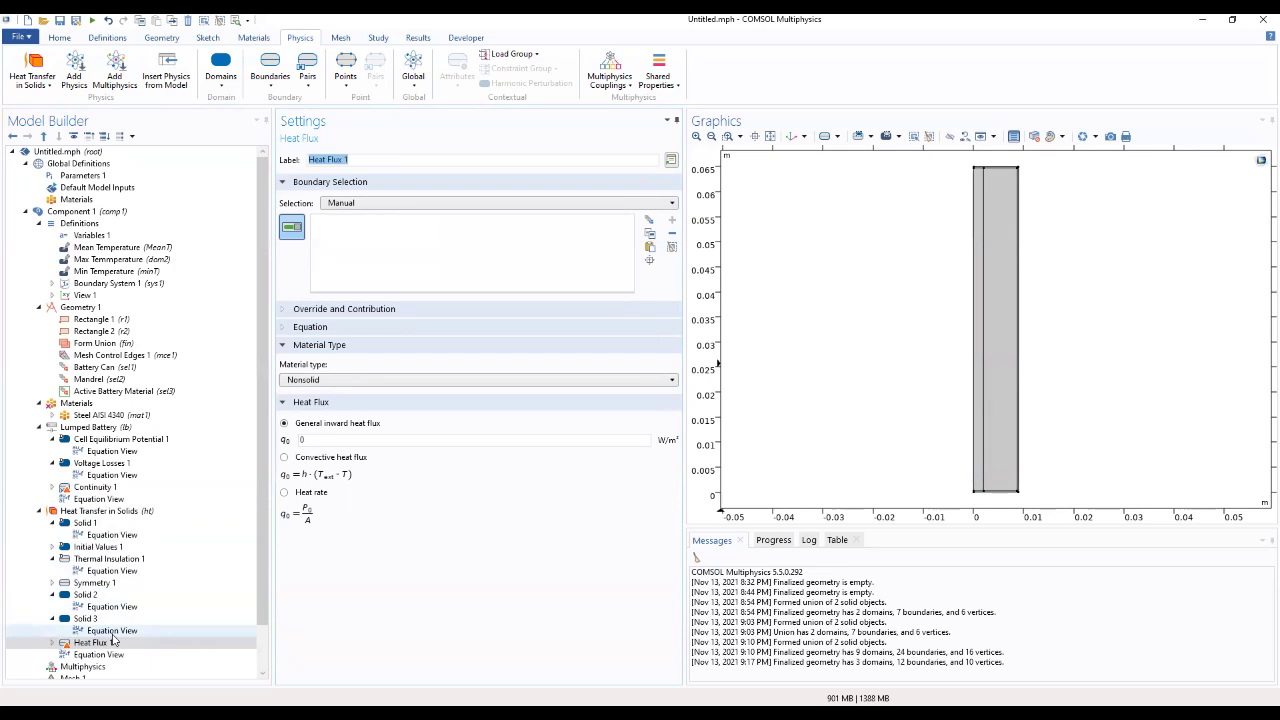
pyautogui.click(350, 203)
pyautogui.click(358, 205)
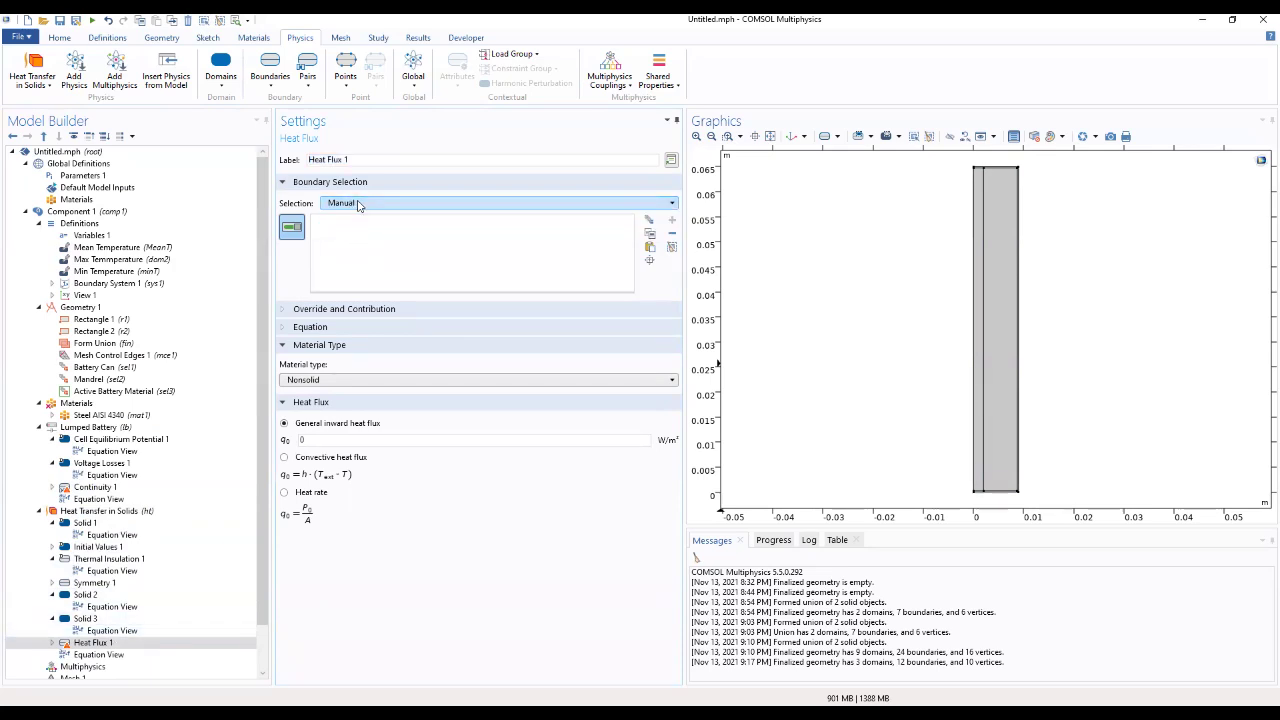
pyautogui.click(650, 247)
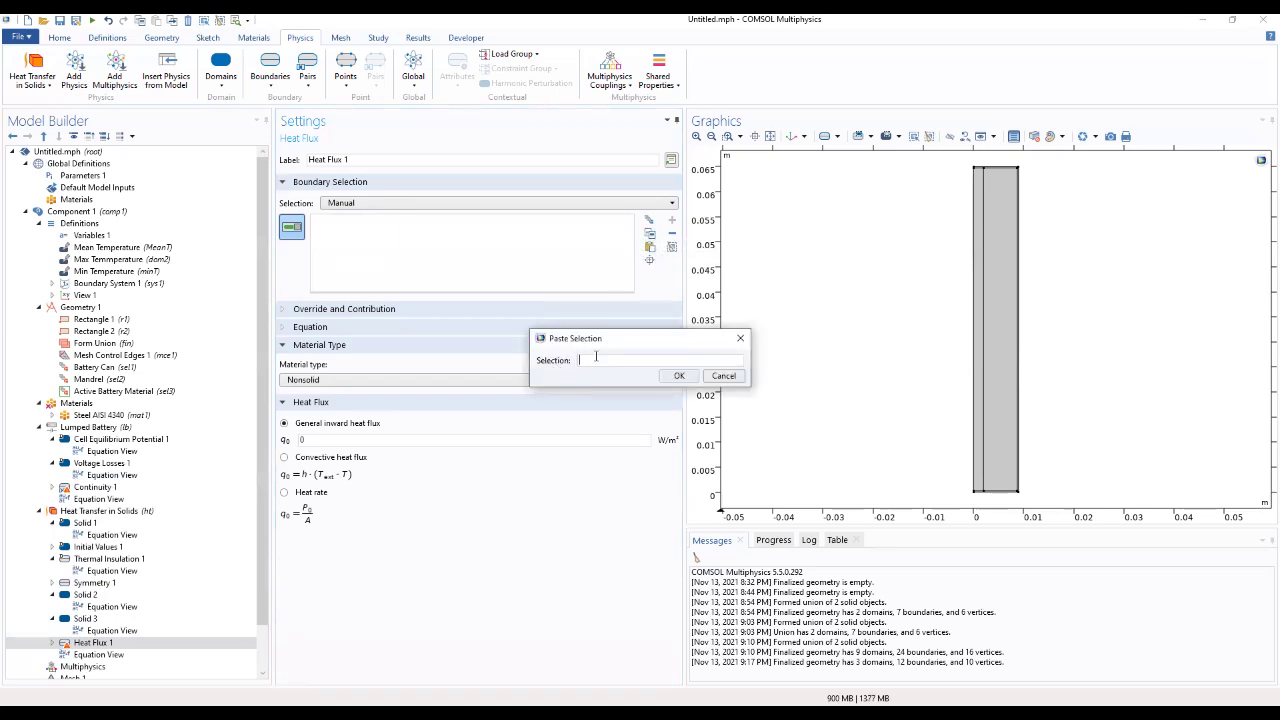
pyautogui.write('2 7 12')
pyautogui.press('Return')
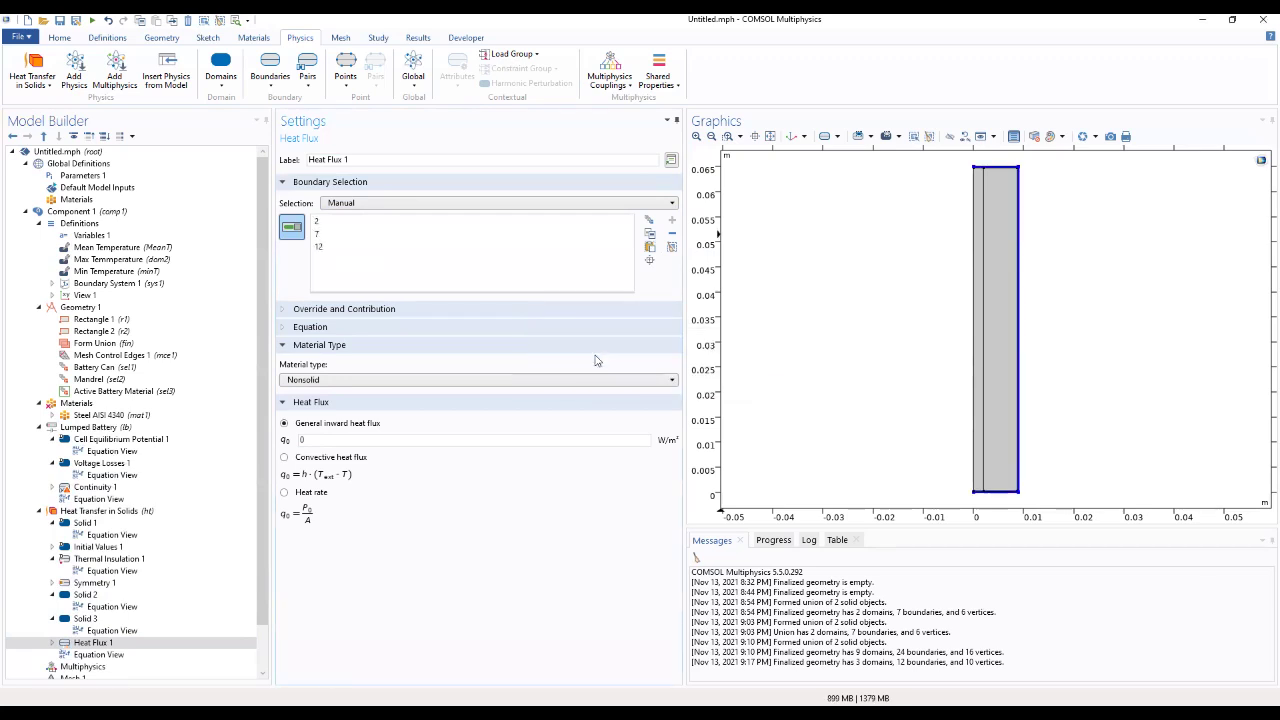
# Make Heat Flux 1 convective with h = 20 and user-defined external temperature T_init
pyautogui.click(285, 459)
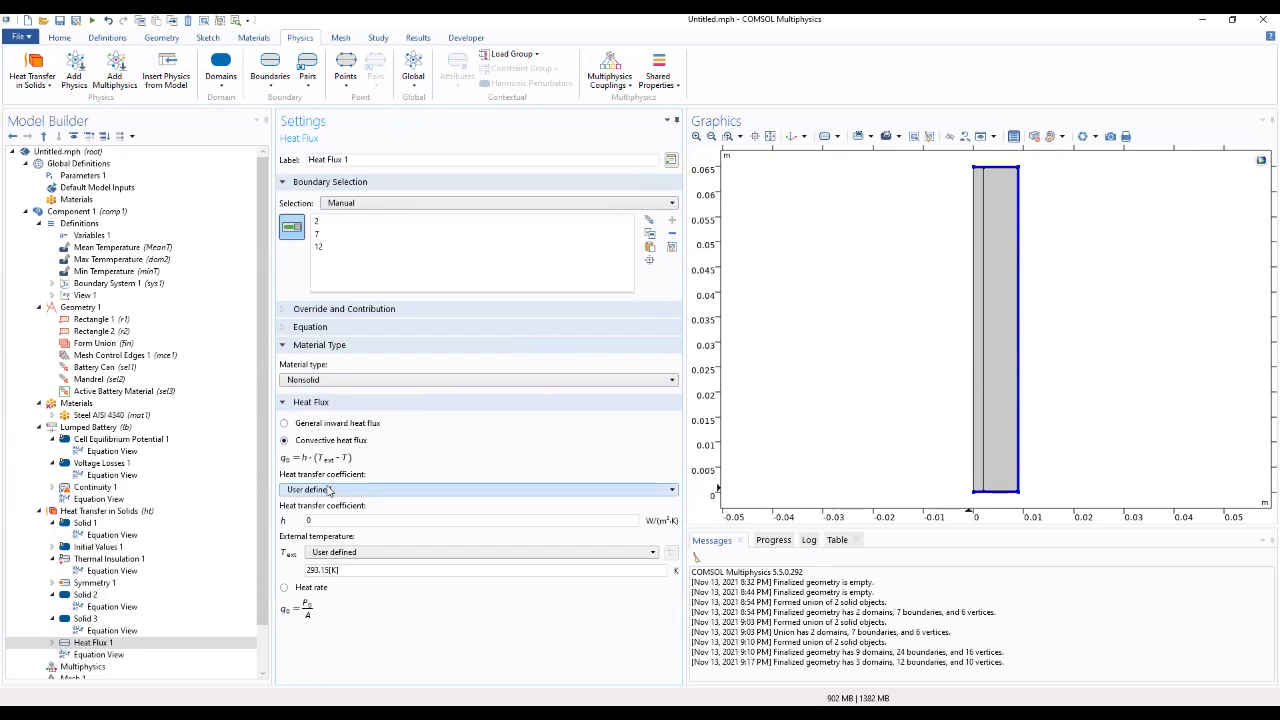
pyautogui.doubleClick(308, 520)
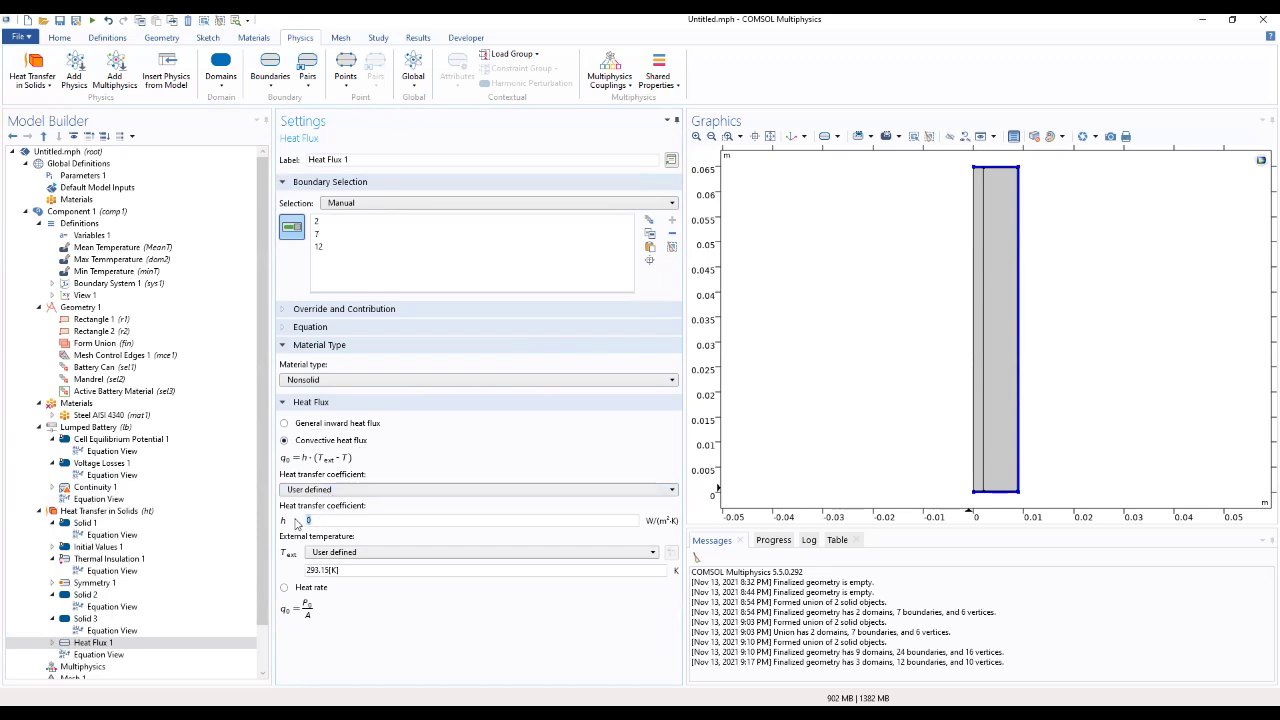
pyautogui.write('20')
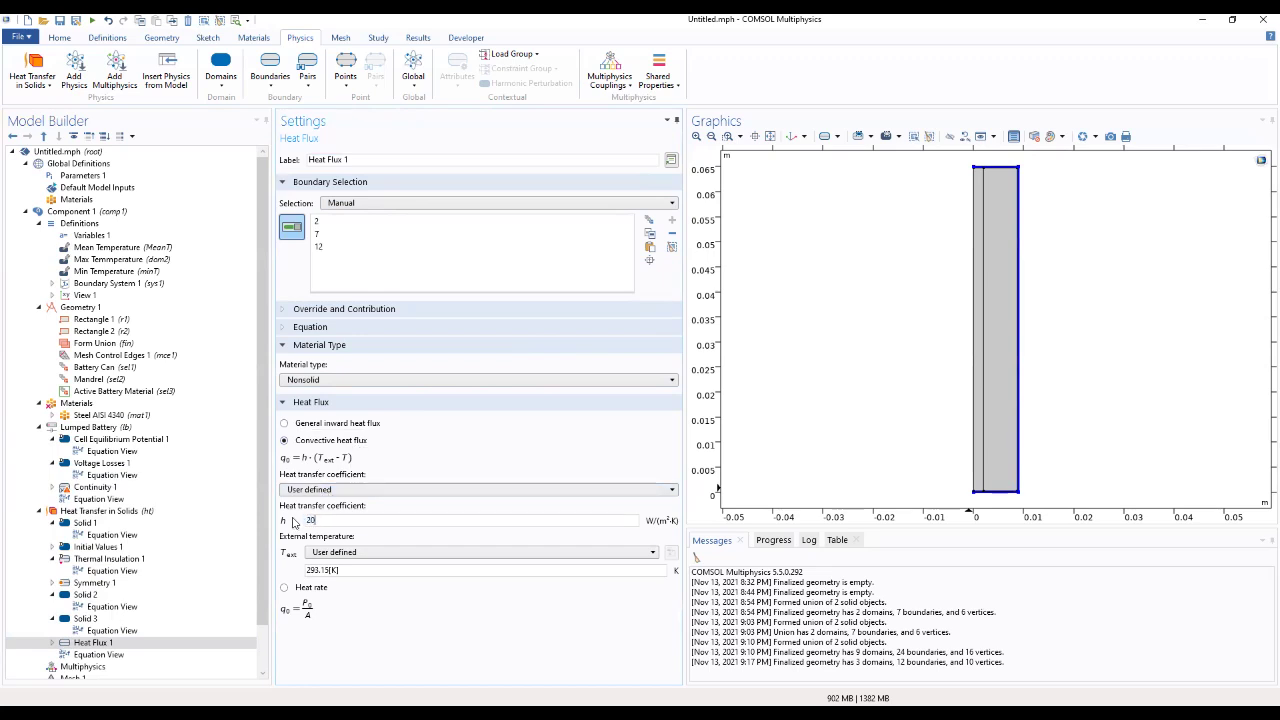
pyautogui.click(334, 560)
pyautogui.click(334, 568)
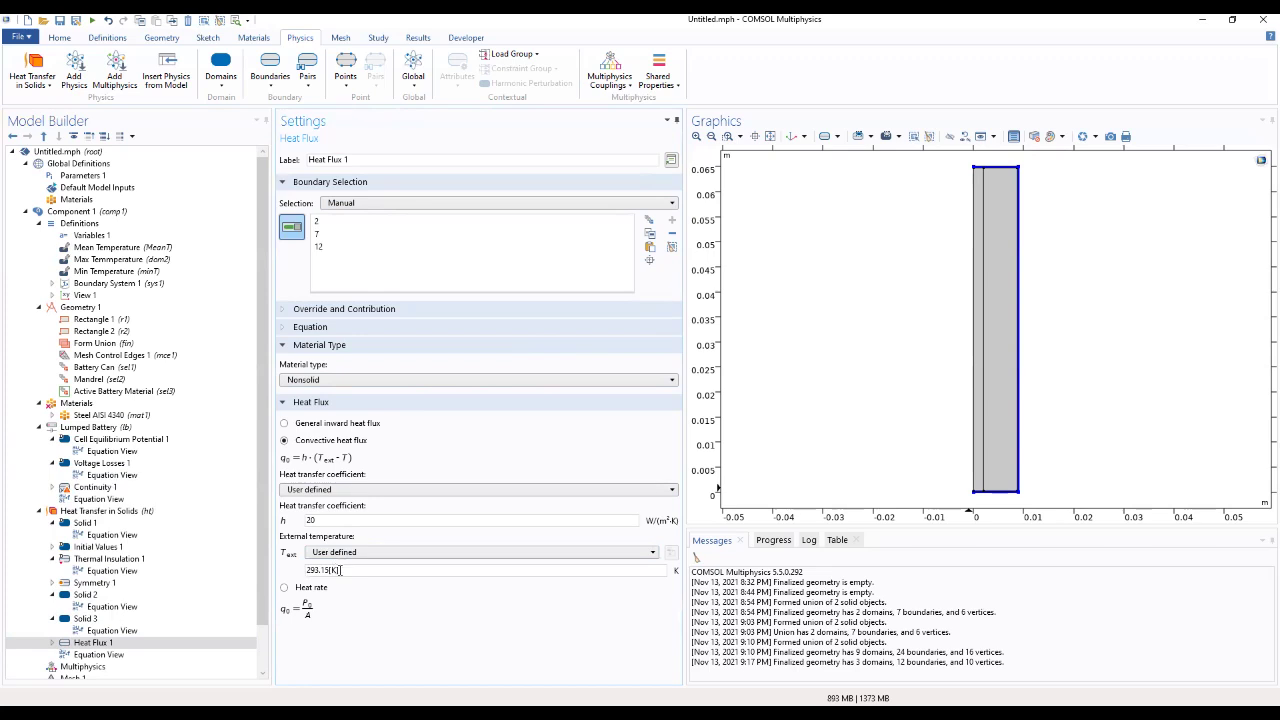
pyautogui.moveTo(340, 570); pyautogui.dragTo(300, 568)
pyautogui.write('T_init')
pyautogui.click(88, 643)
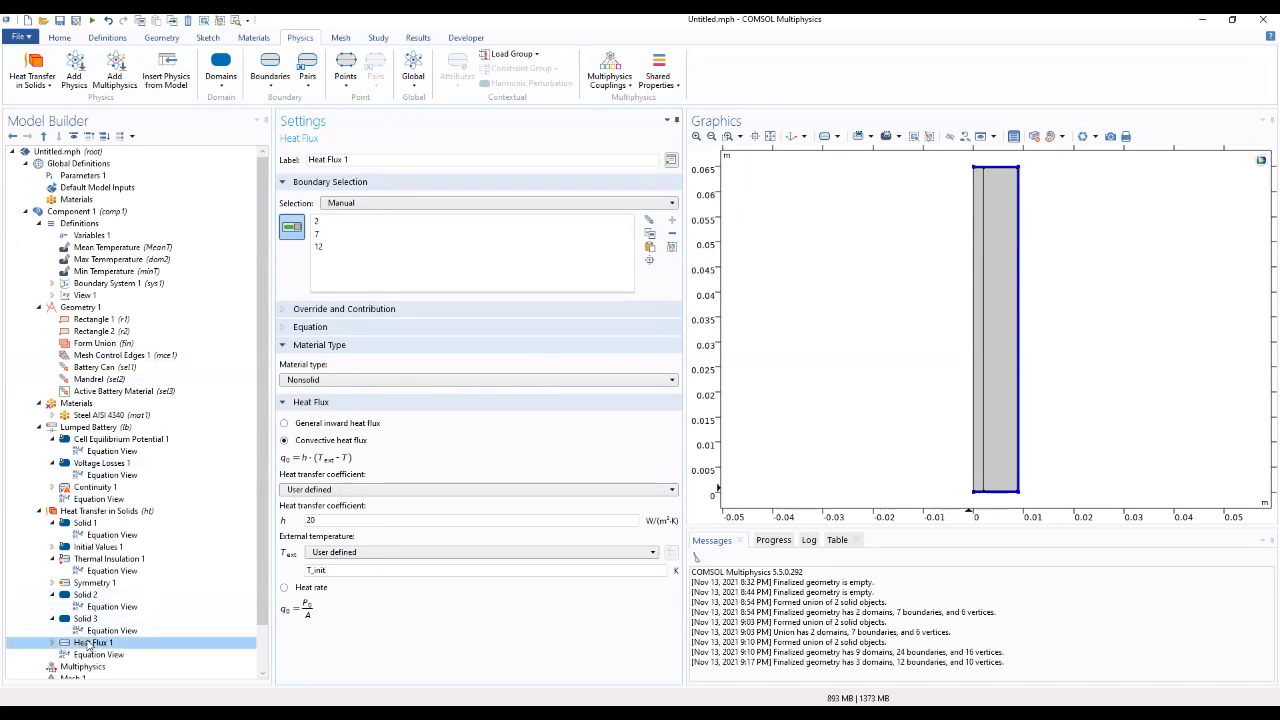
# Review the Solid 1–3, thermal insulation and Symmetry 1 settings of Heat Transfer in Solids
pyautogui.click(96, 620)
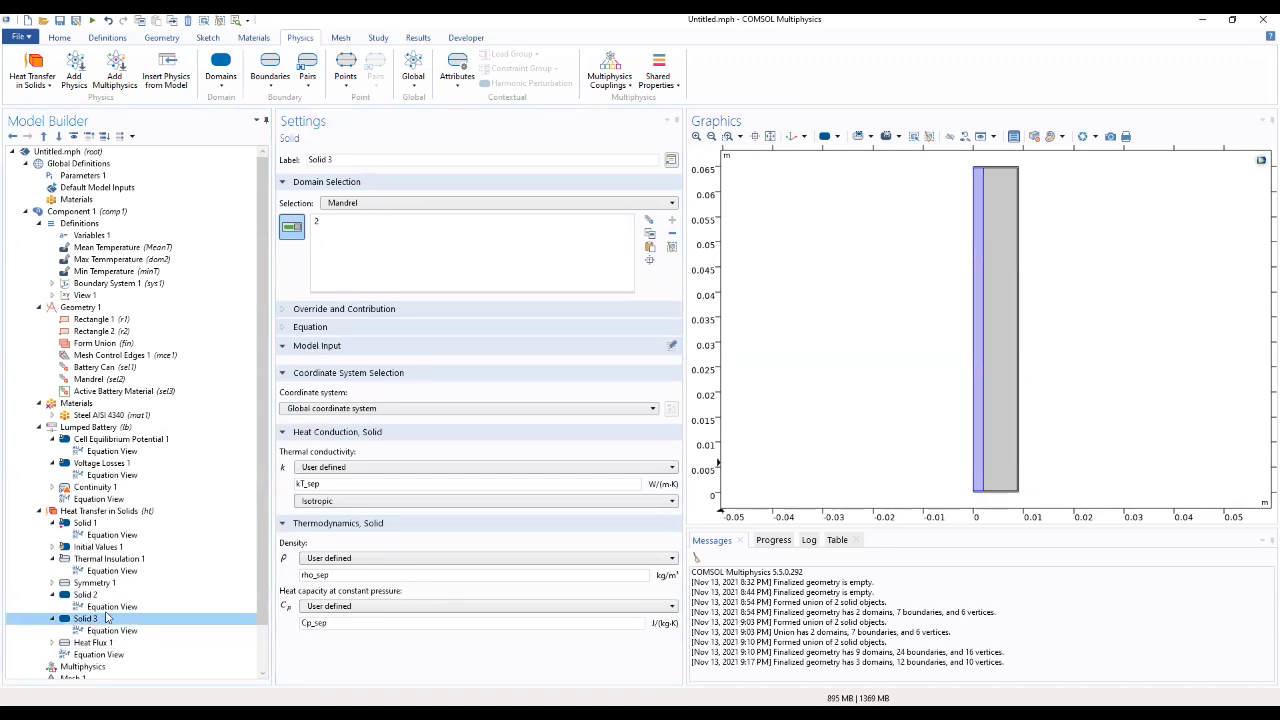
pyautogui.click(104, 597)
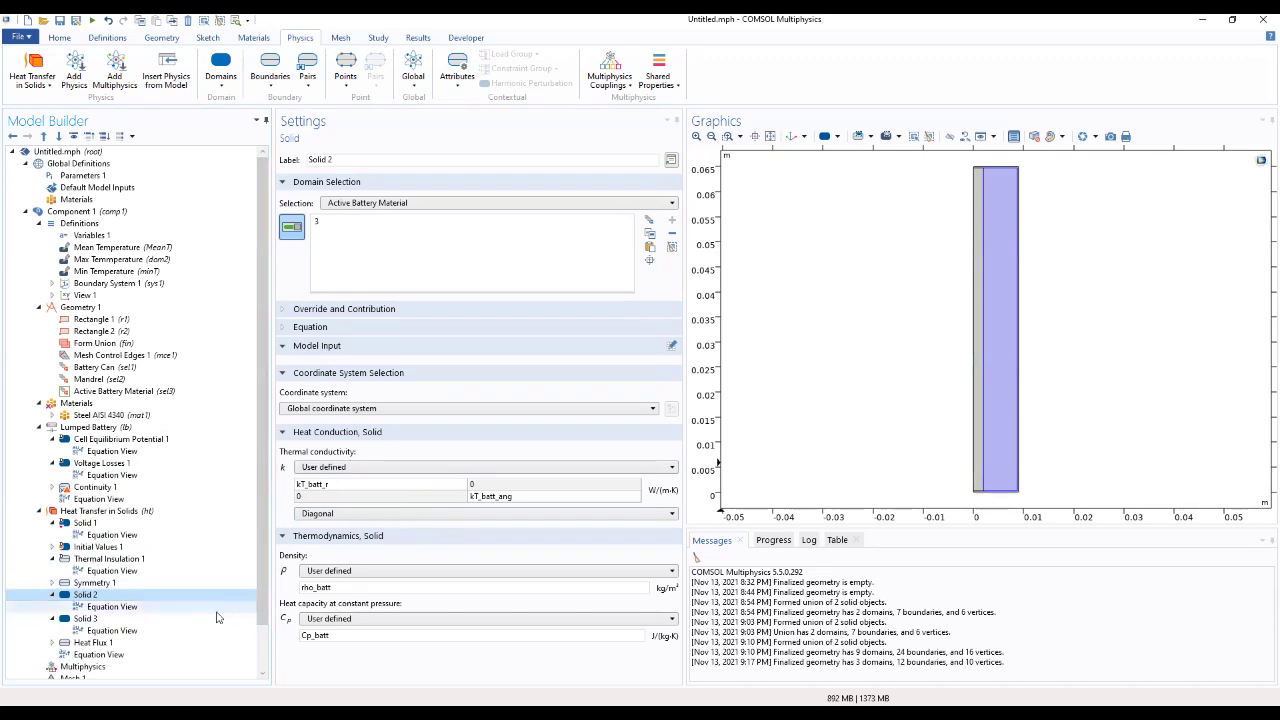
pyautogui.click(121, 560)
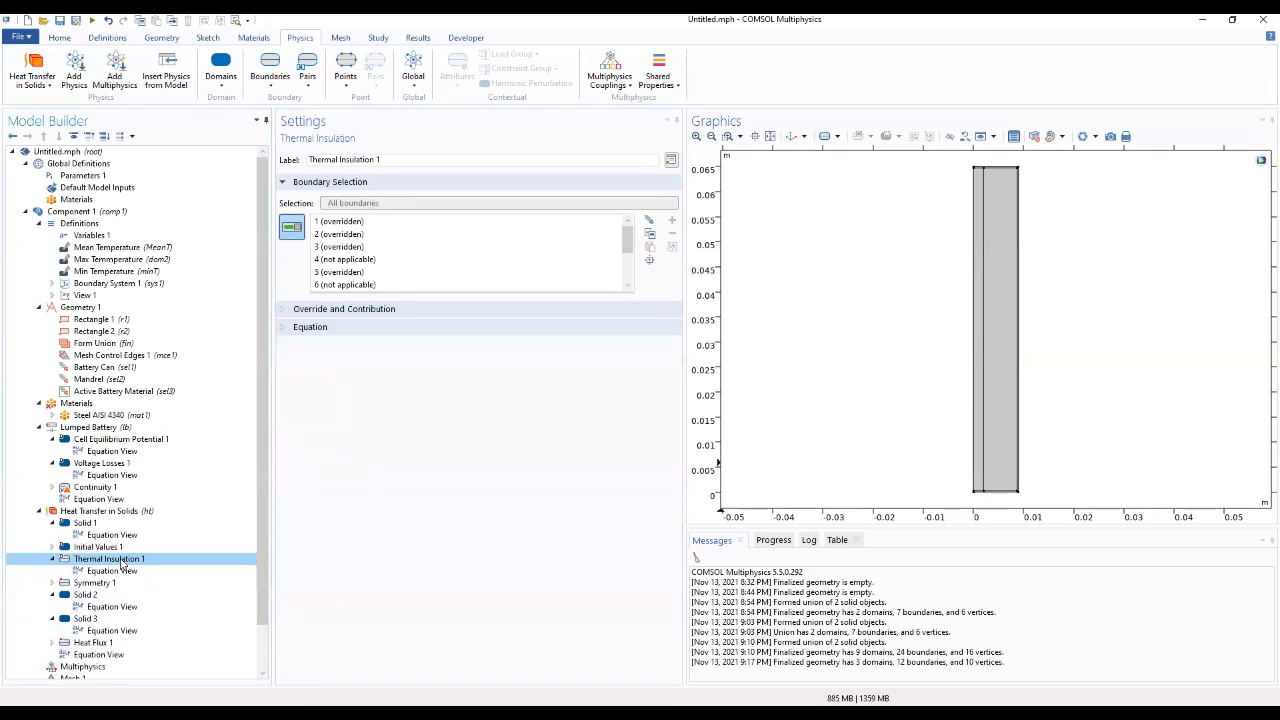
pyautogui.click(88, 523)
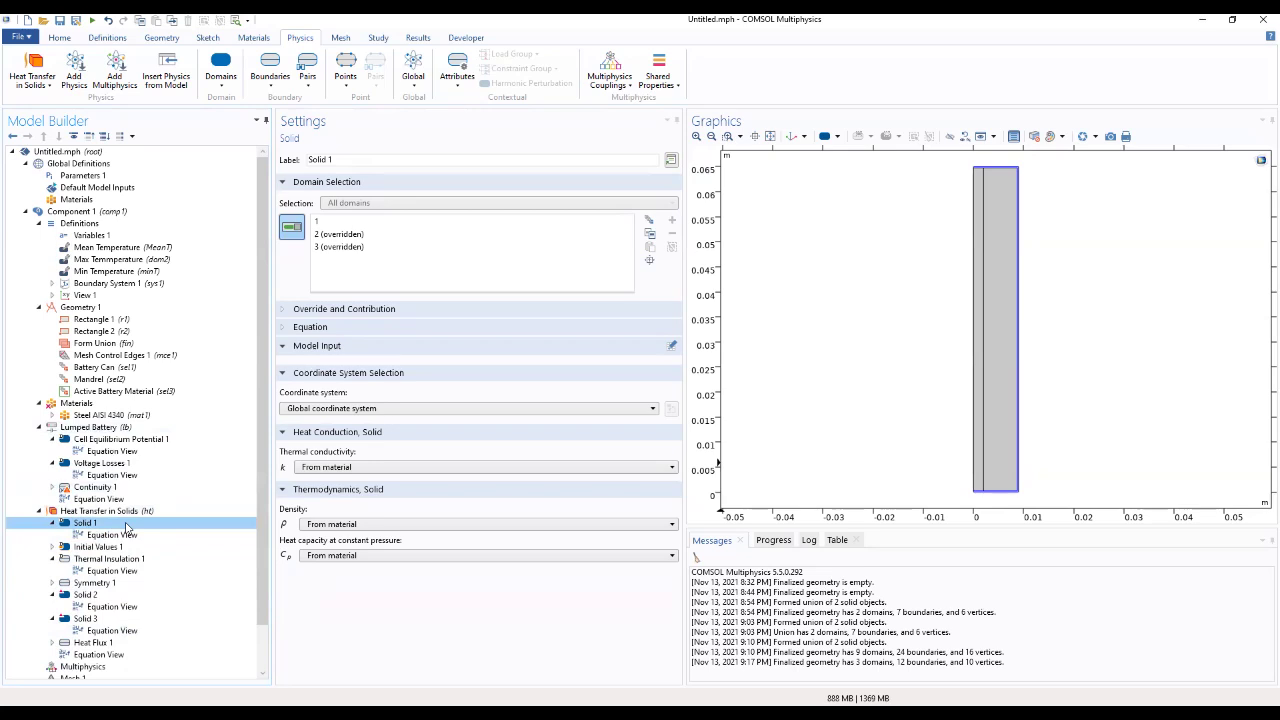
pyautogui.click(93, 596)
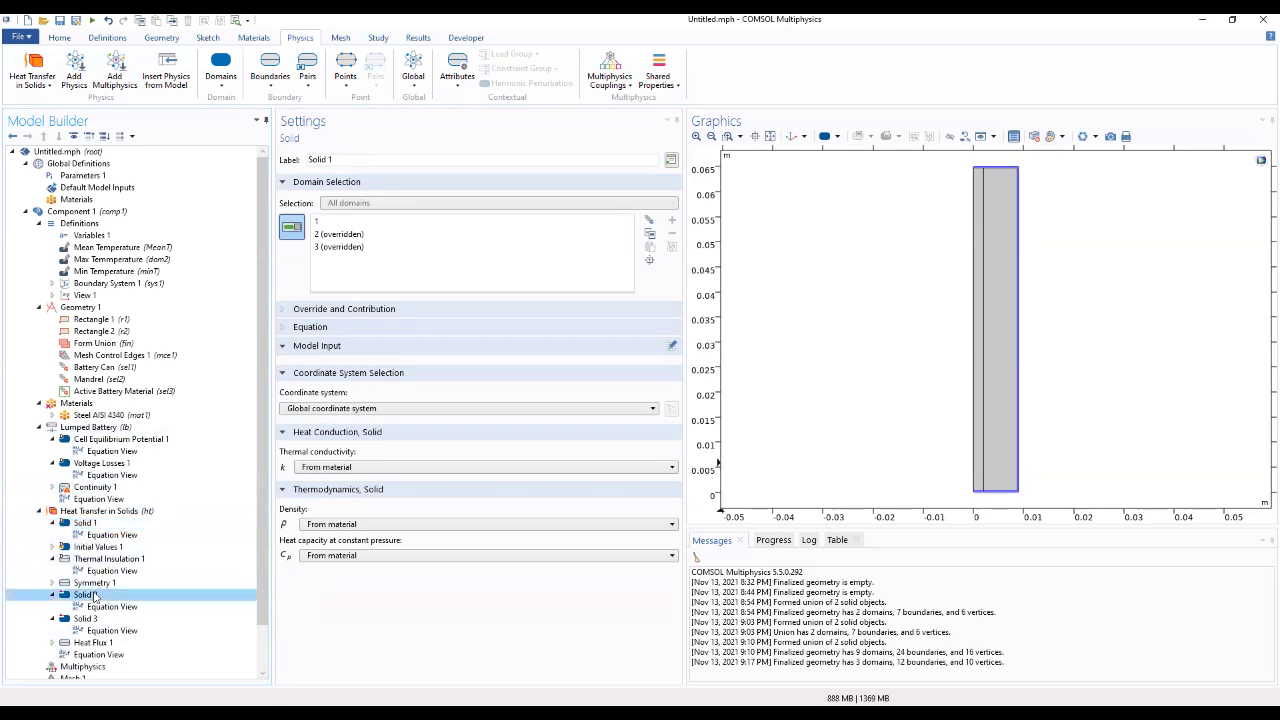
pyautogui.click(88, 619)
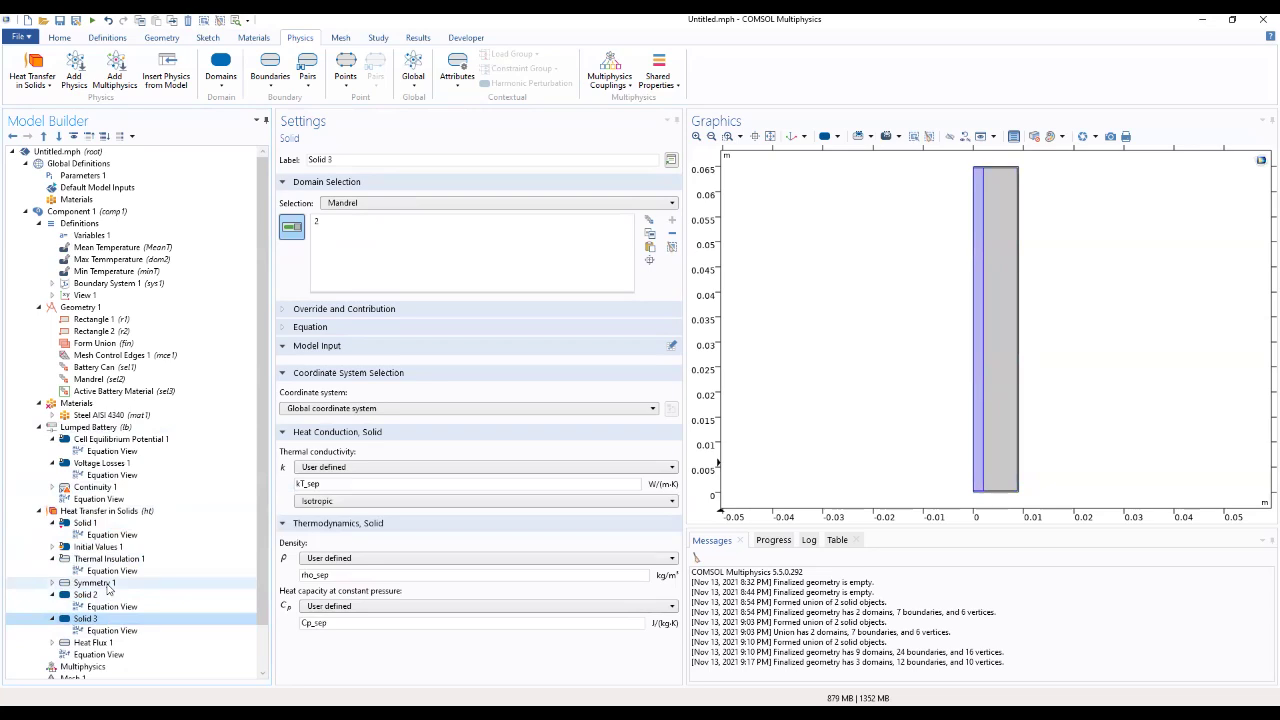
pyautogui.click(94, 583)
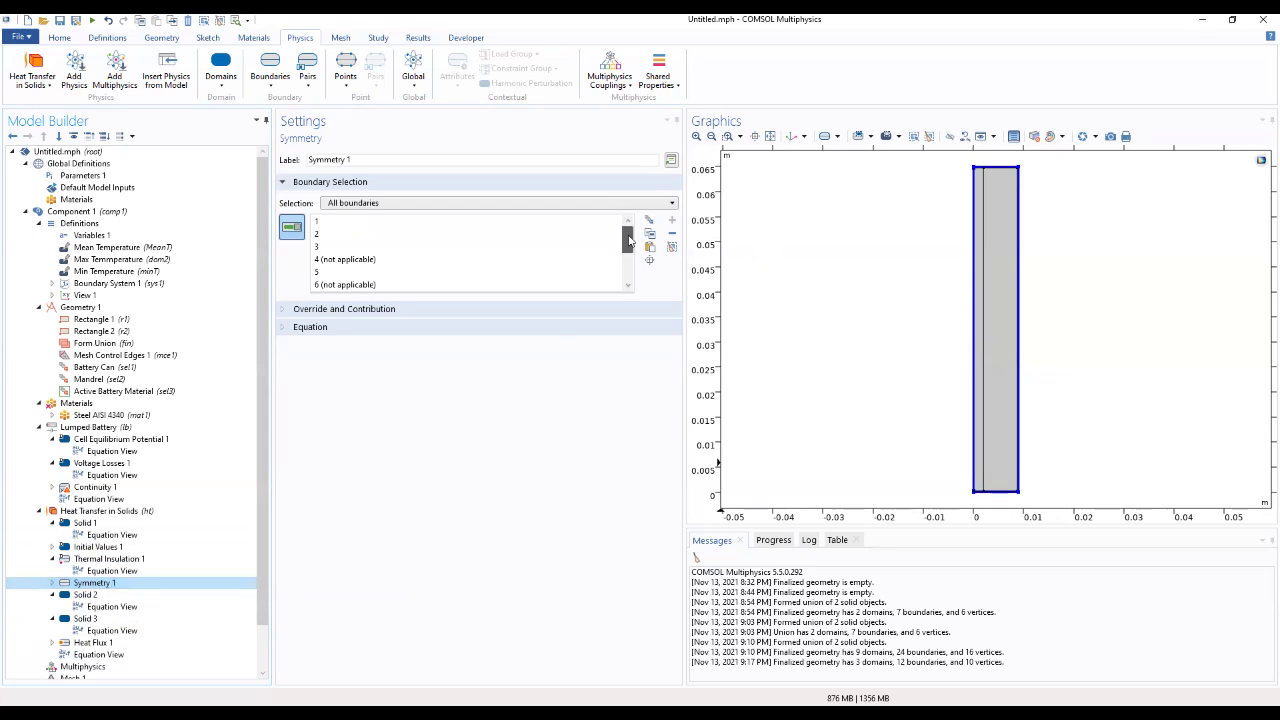
# Inspect the Continuity 1 pair settings and highlight boundary 1 in the geometry
pyautogui.moveTo(627, 238); pyautogui.dragTo(626, 268)
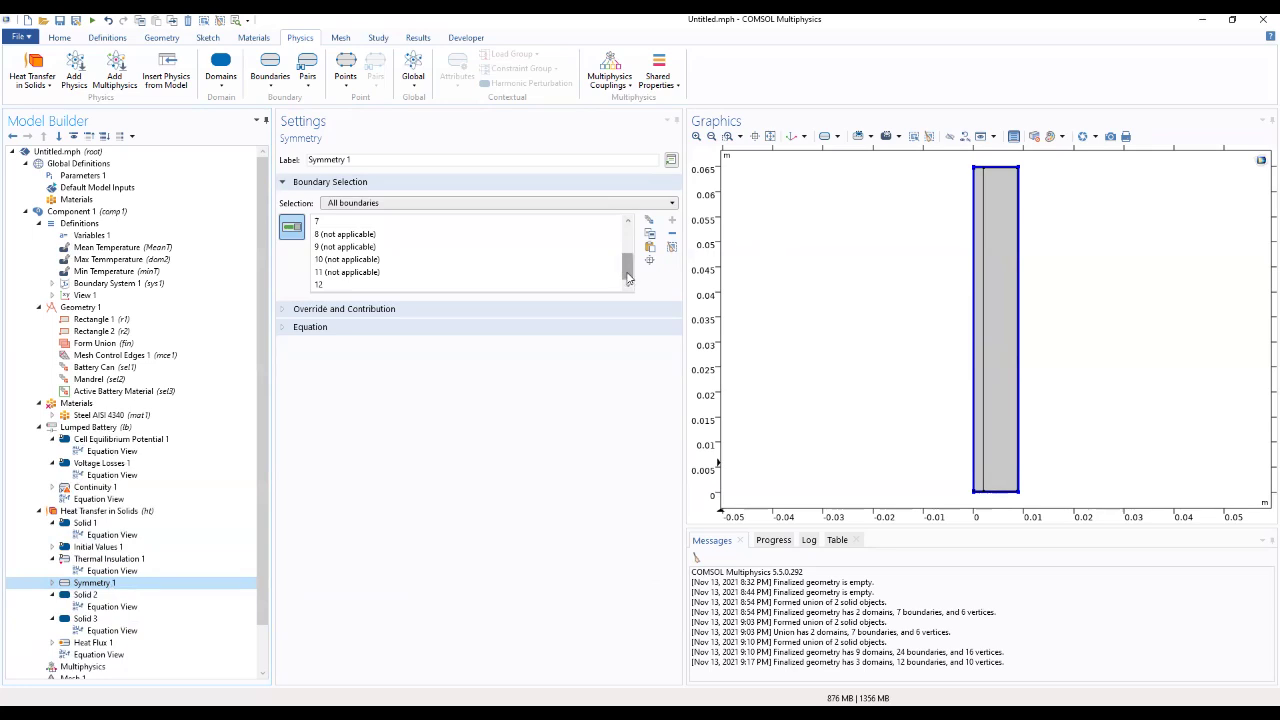
pyautogui.moveTo(628, 278); pyautogui.dragTo(627, 279)
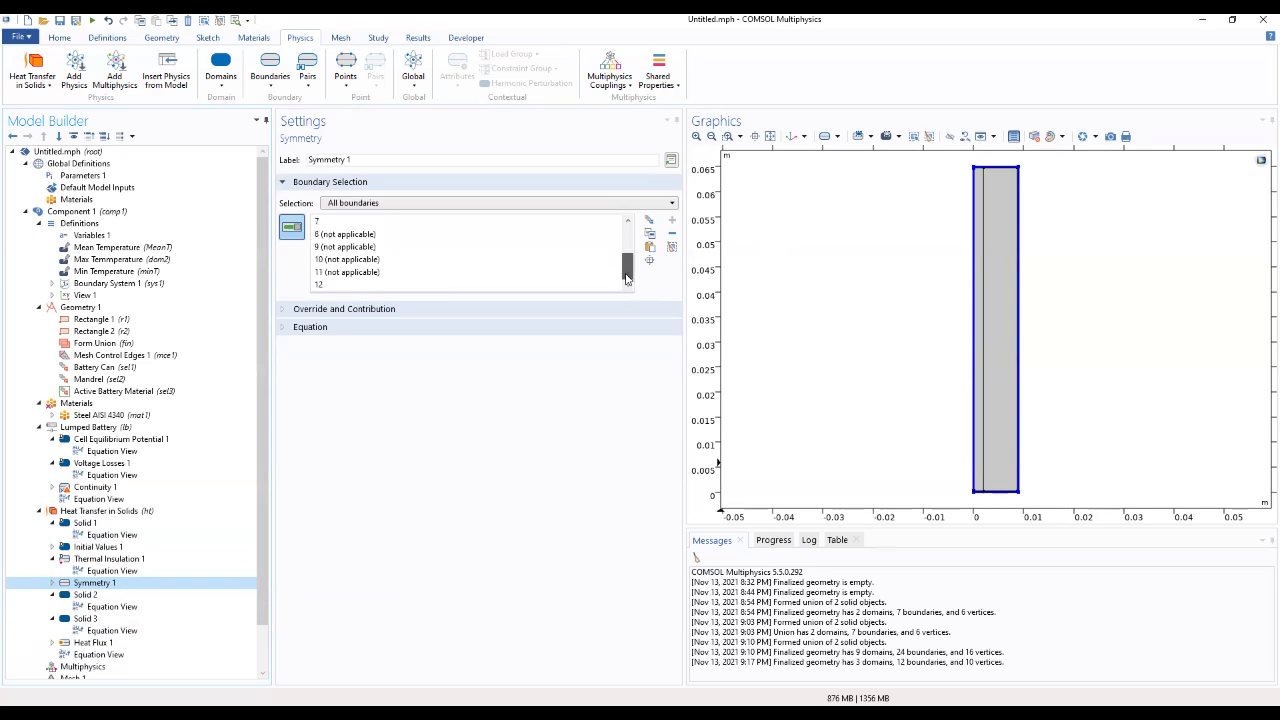
pyautogui.click(80, 490)
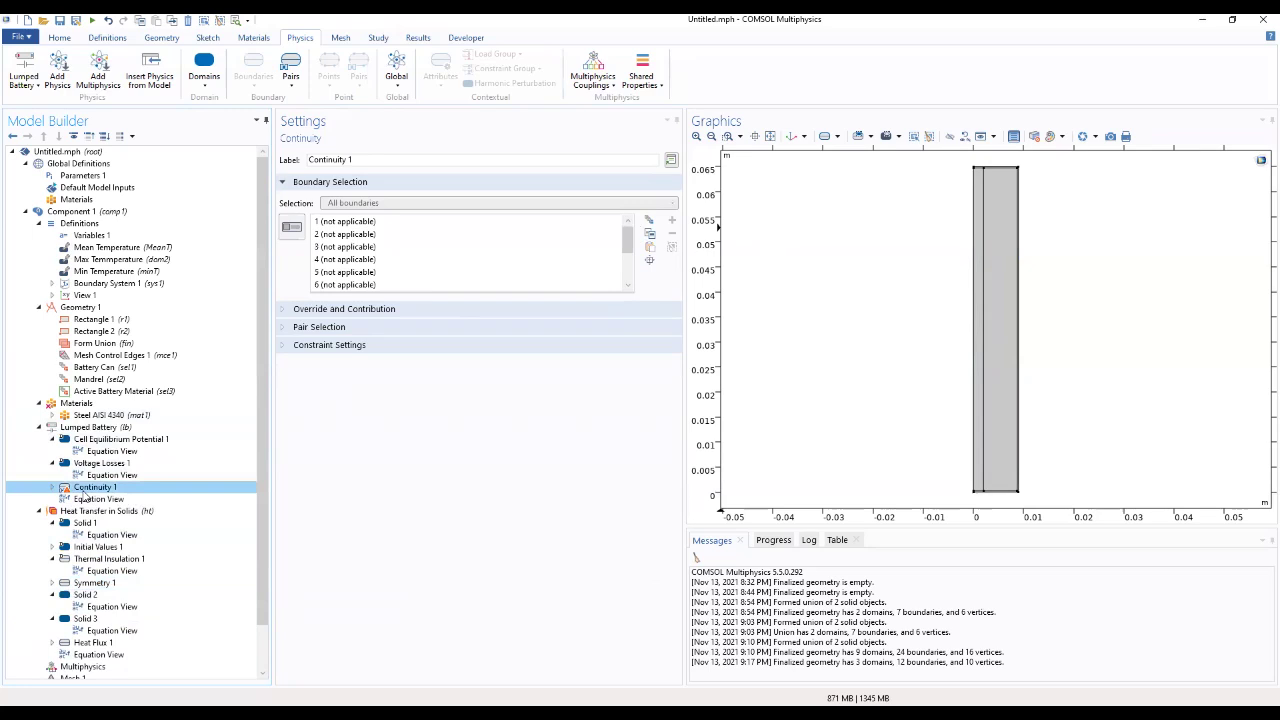
pyautogui.click(332, 328)
pyautogui.click(100, 487)
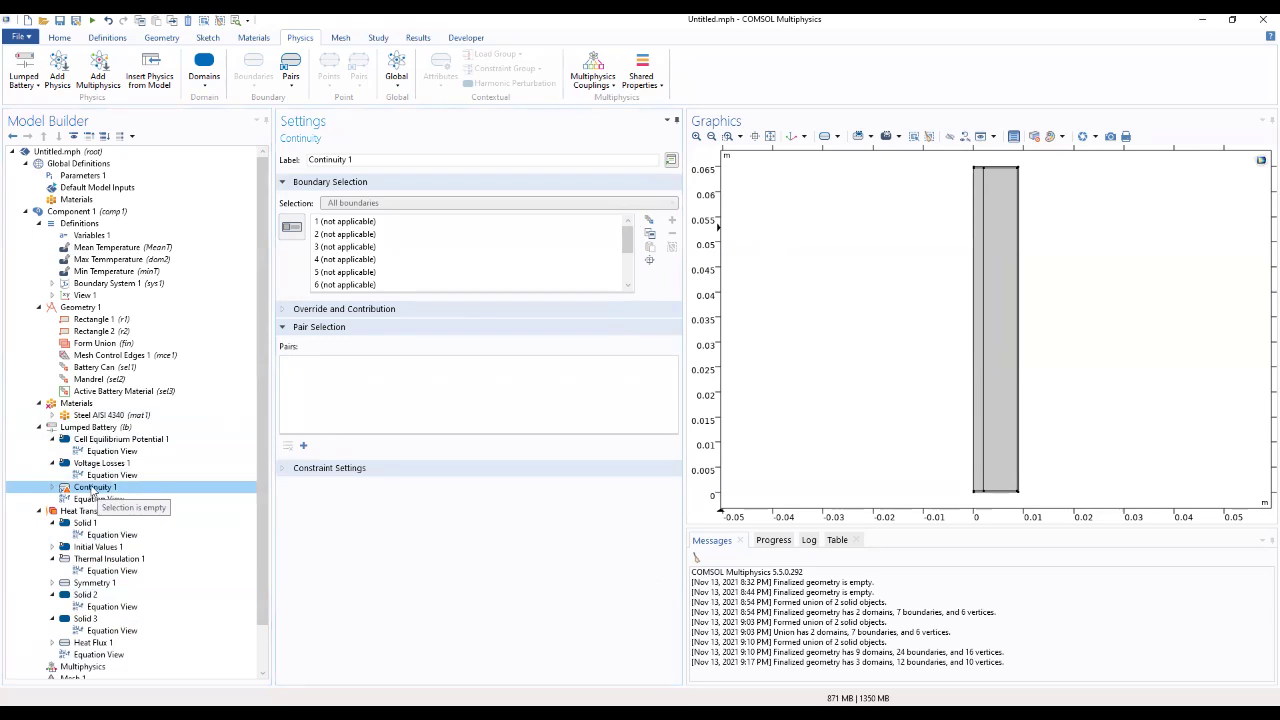
pyautogui.click(293, 227)
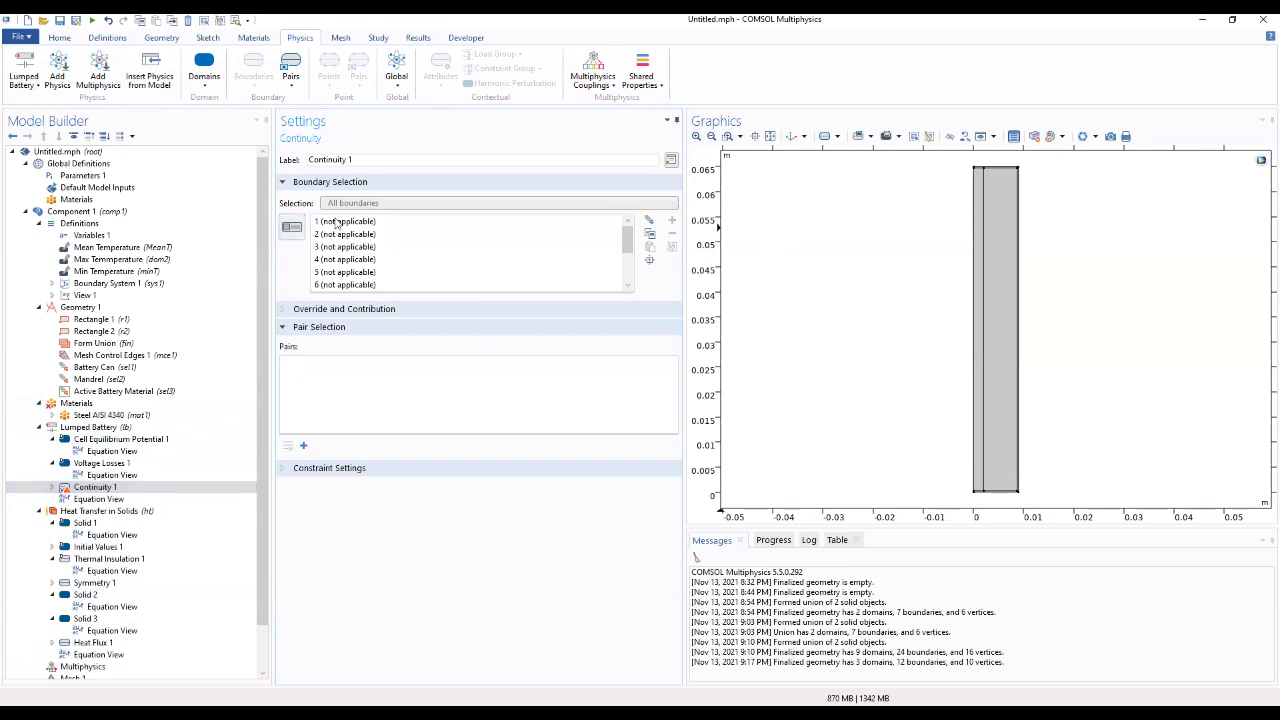
pyautogui.click(337, 222)
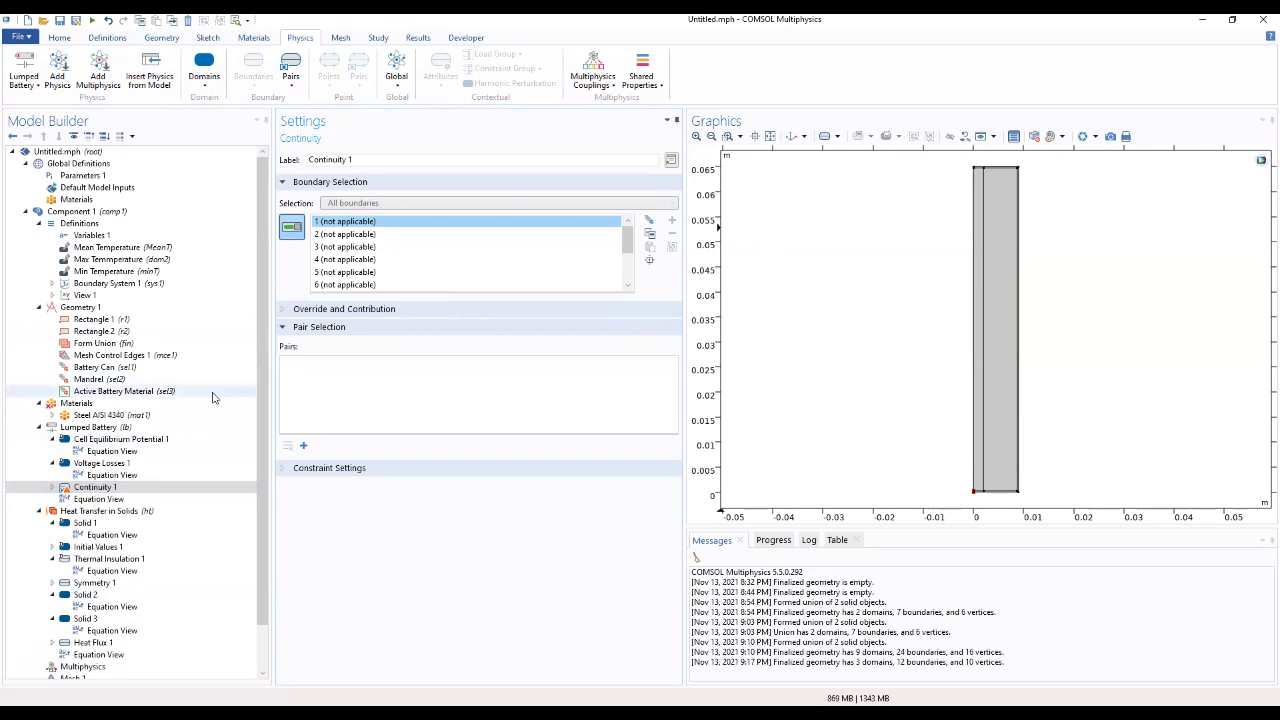
# Delete the Continuity 1 node from Lumped Battery and confirm the deletion
pyautogui.click(94, 488)
pyautogui.rightClick(96, 490)
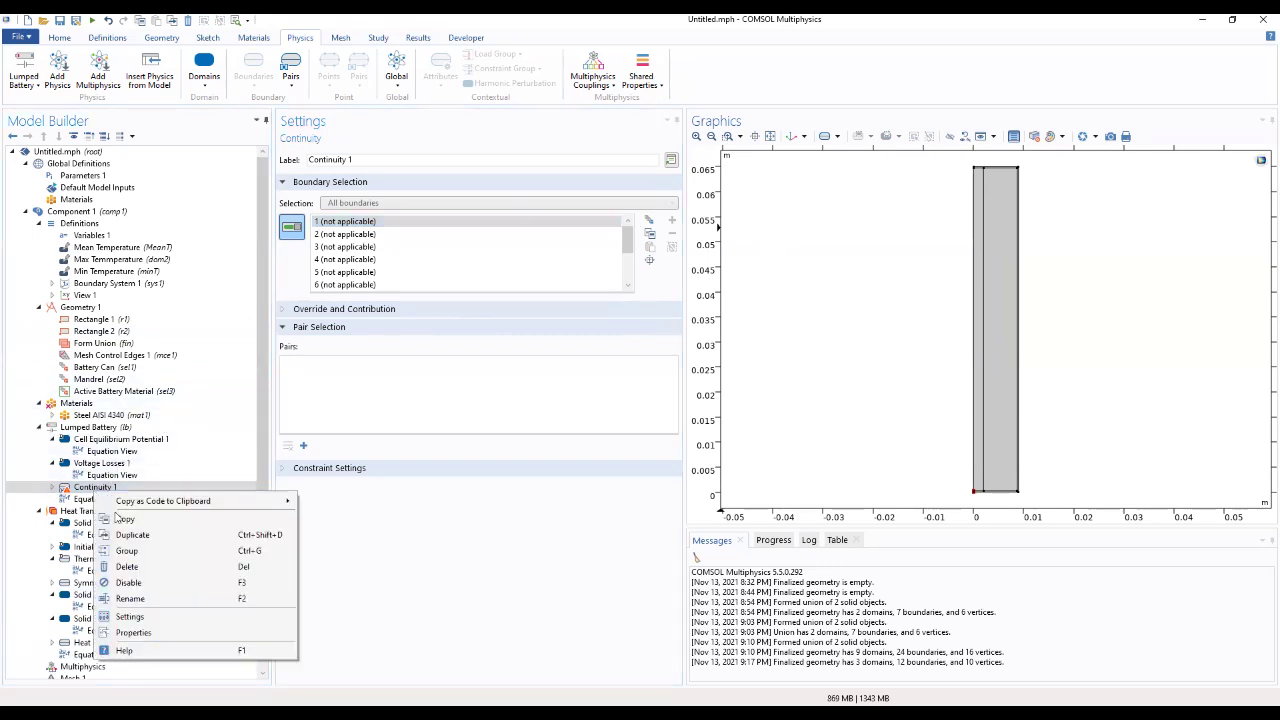
pyautogui.click(126, 566)
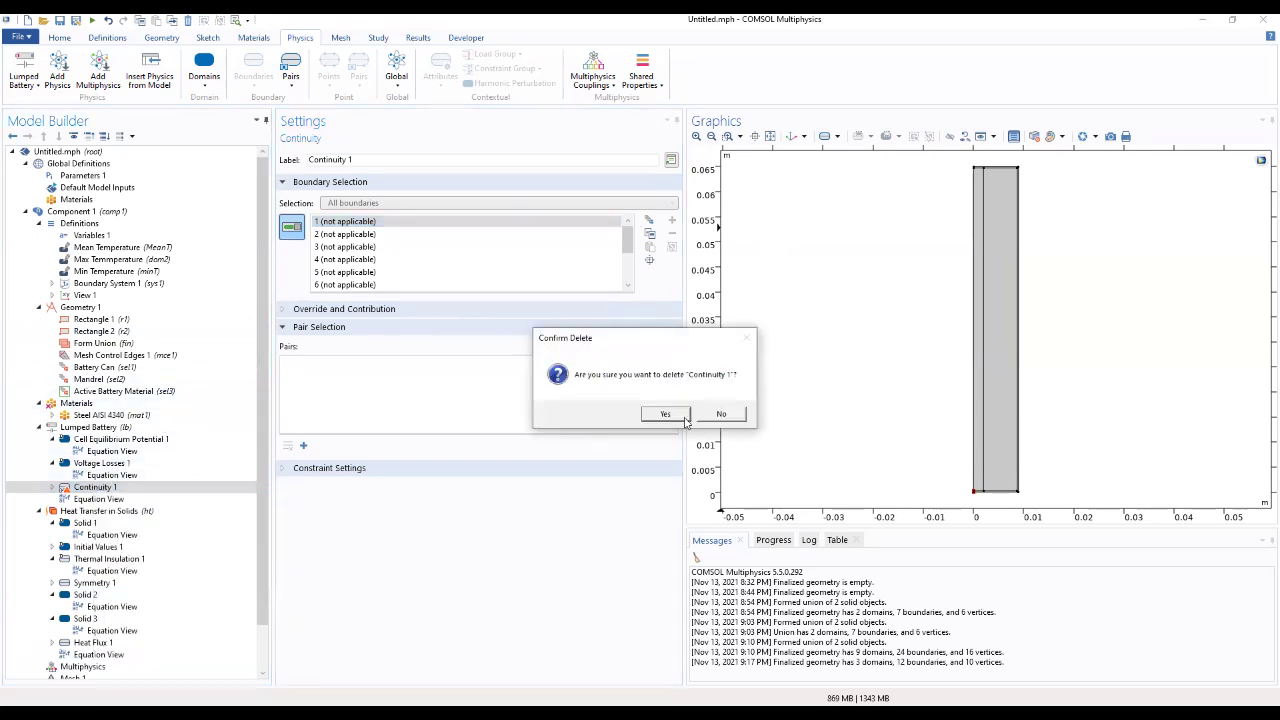
pyautogui.click(665, 414)
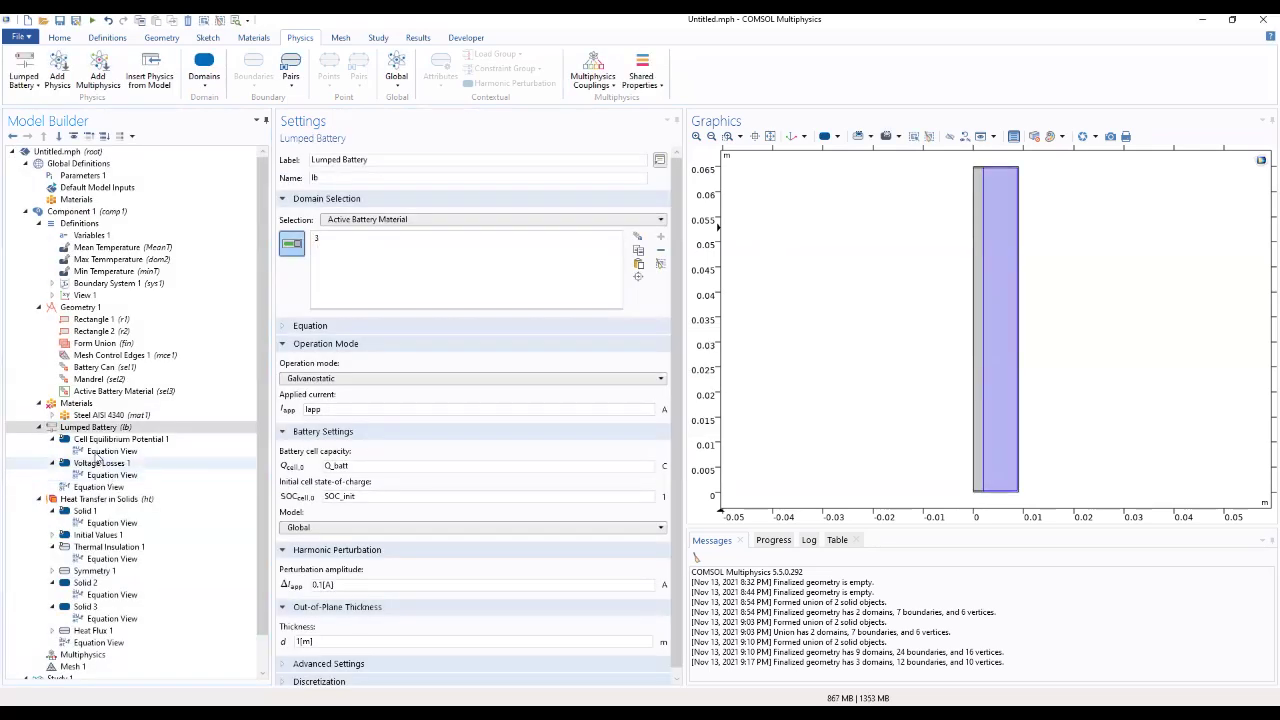
# Add a Continuity pair condition under Lumped Battery
pyautogui.rightClick(93, 427)
pyautogui.moveTo(118, 474)
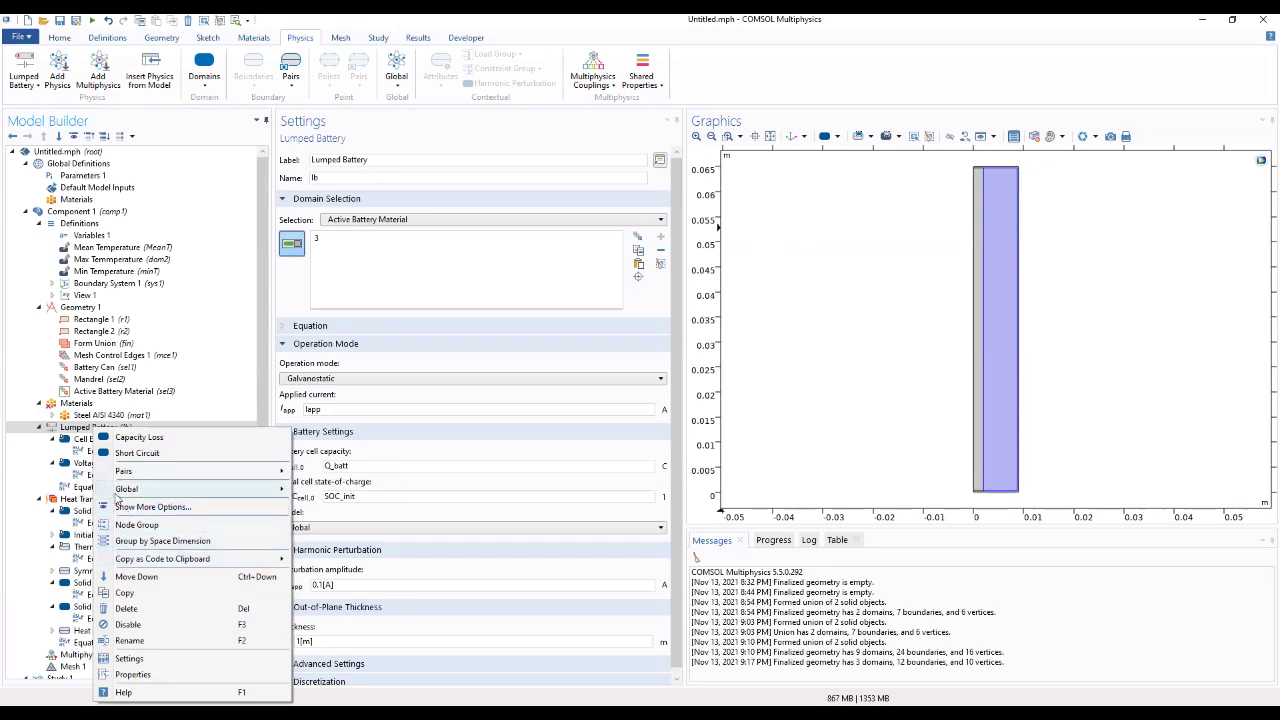
pyautogui.moveTo(179, 478)
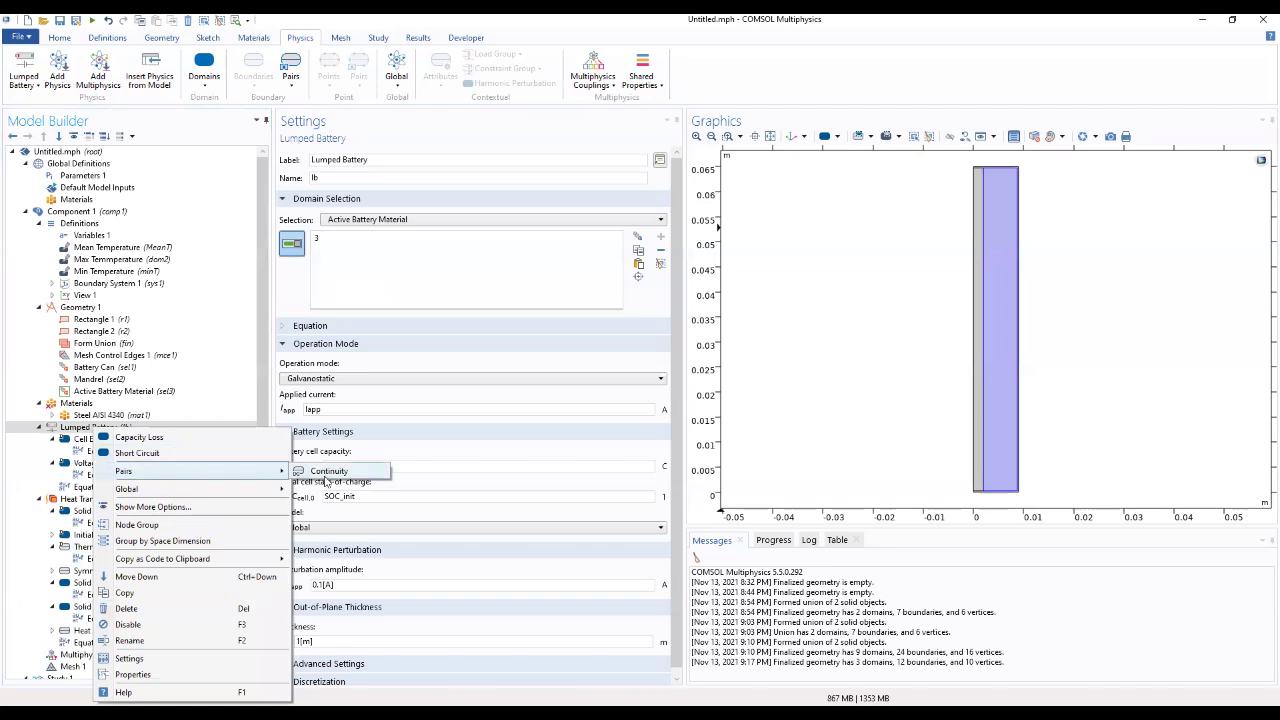
pyautogui.click(326, 482)
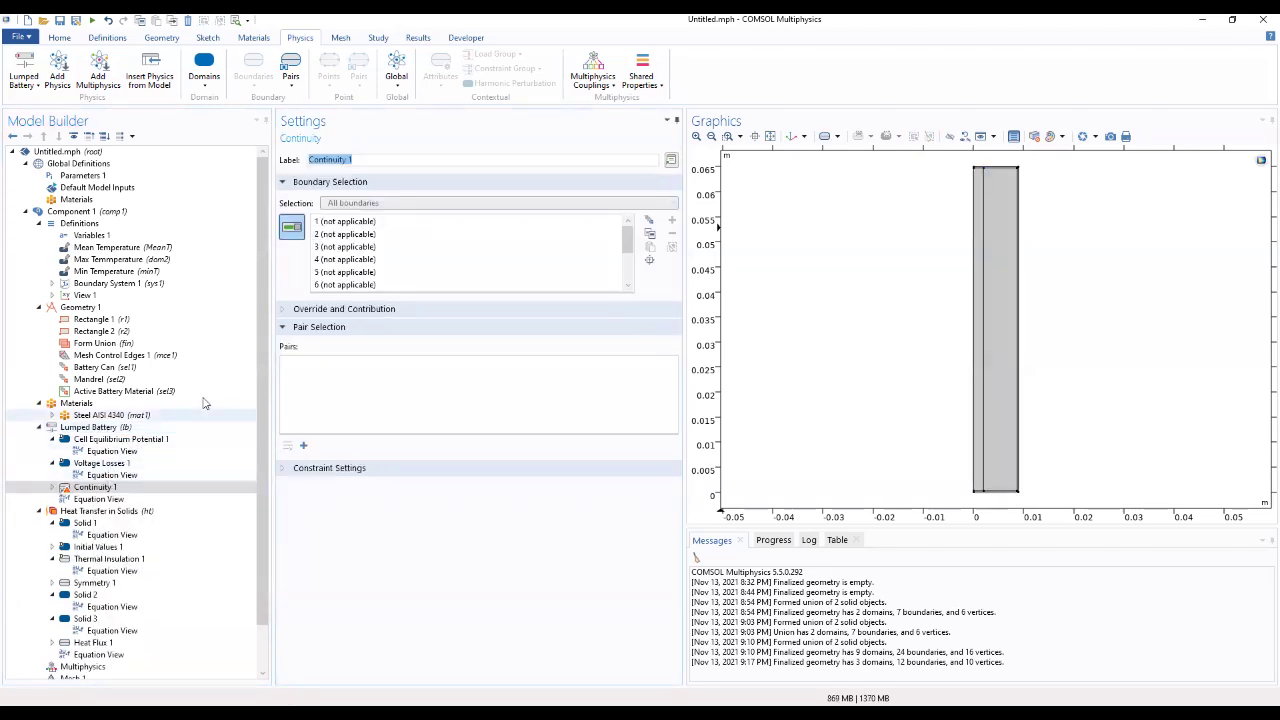
# Inspect Continuity 1's pair list, highlighting boundaries 7, 1 and 2 in the geometry
pyautogui.click(351, 205)
pyautogui.scroll(-2, 630, 247)
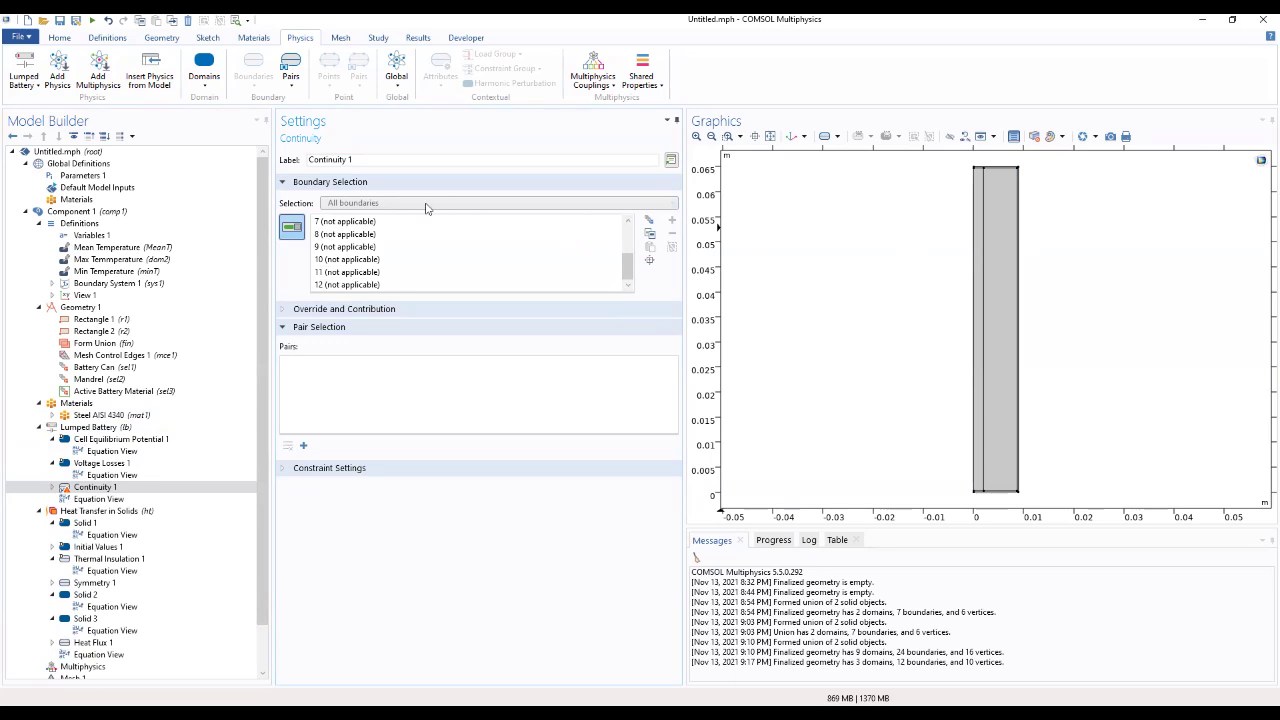
pyautogui.click(291, 227)
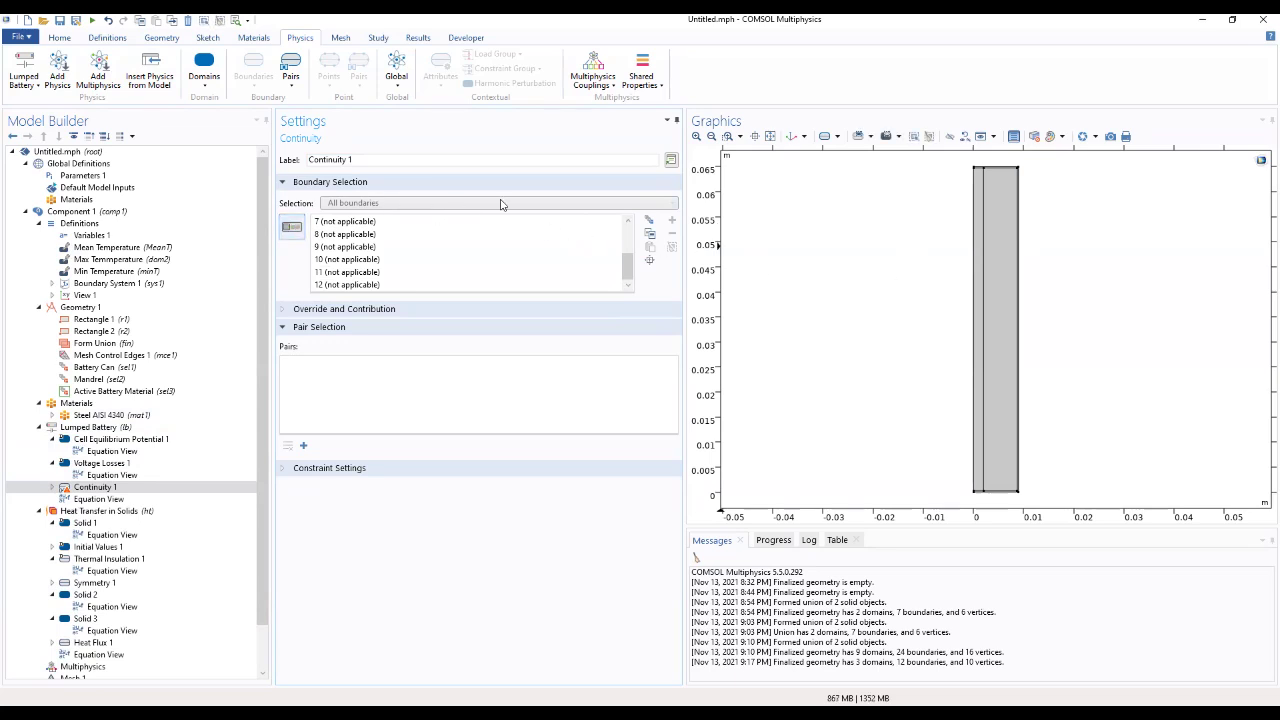
pyautogui.click(341, 222)
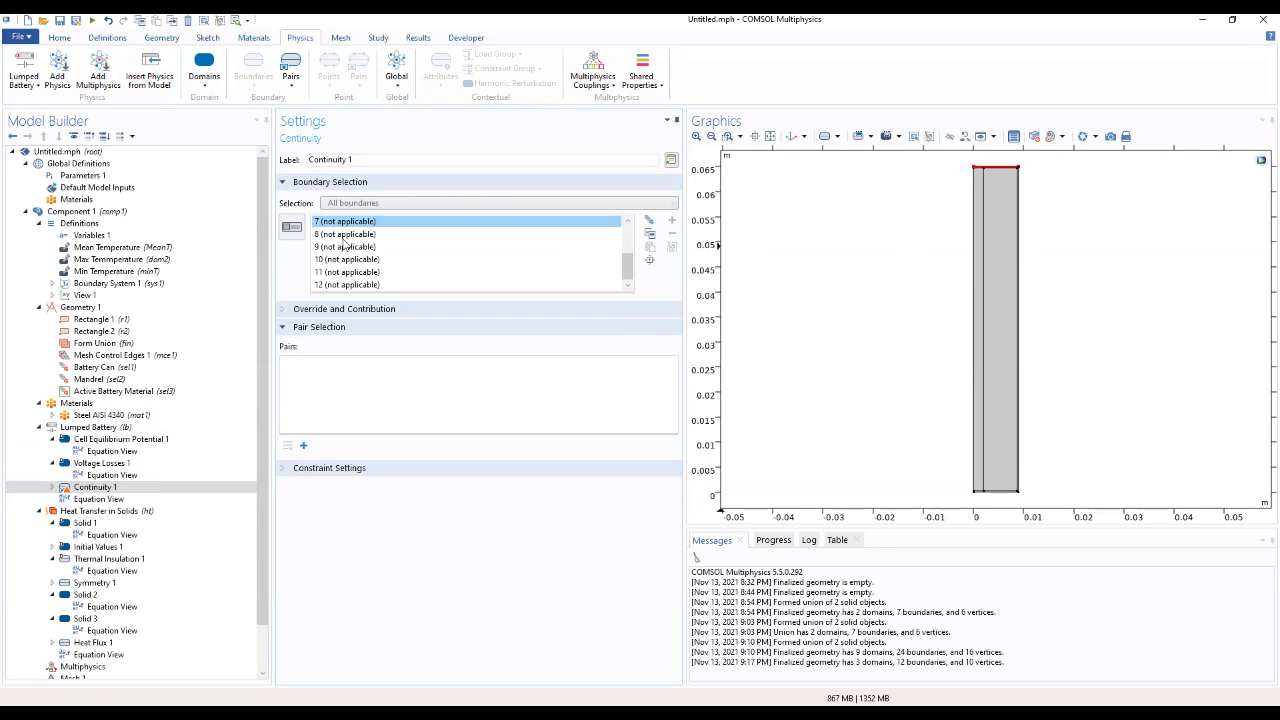
pyautogui.scroll(2, 531, 258)
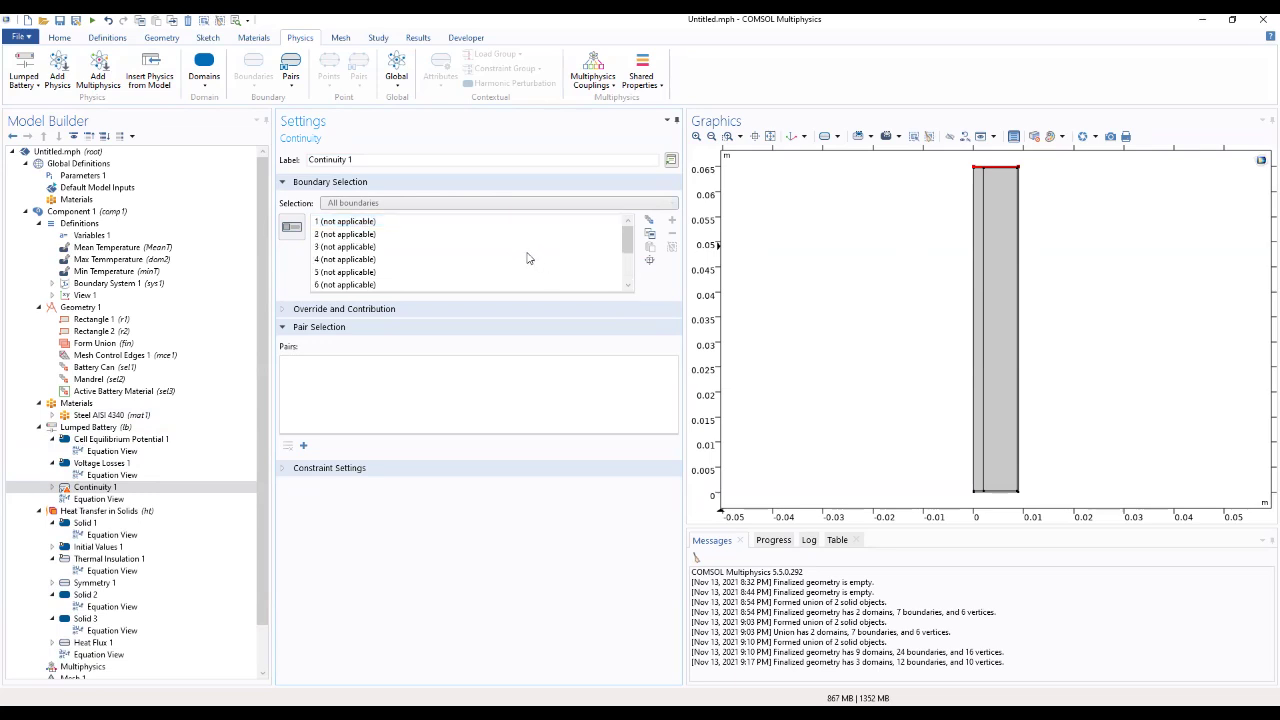
pyautogui.click(409, 222)
pyautogui.click(392, 234)
pyautogui.click(370, 221)
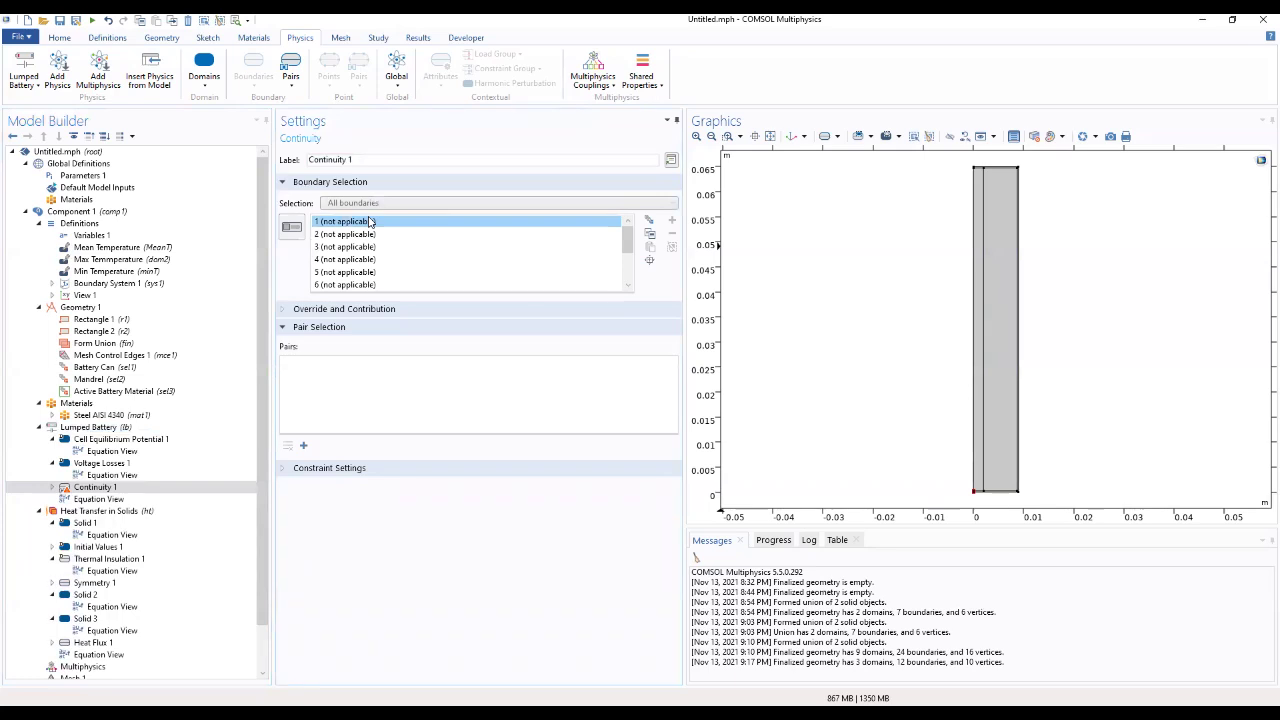
# Review Continuity 1's Override and Contribution section, checking Voltage Losses 1 in between
pyautogui.click(338, 309)
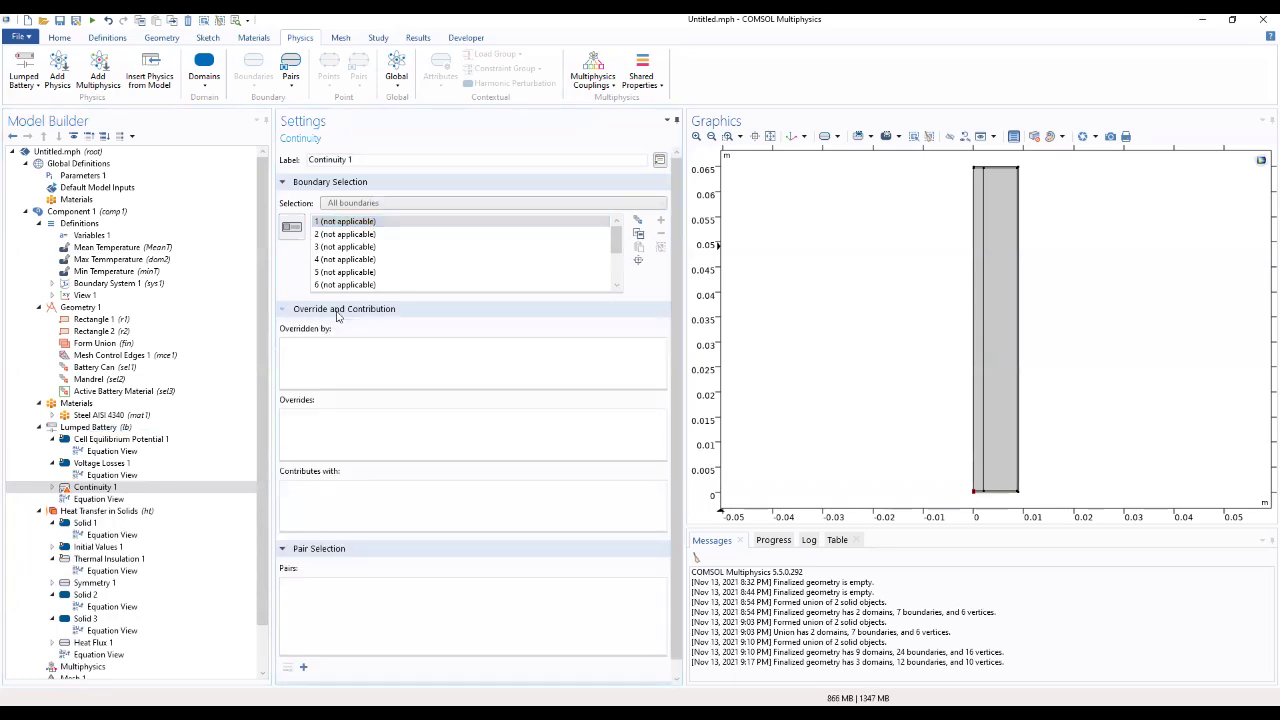
pyautogui.click(338, 309)
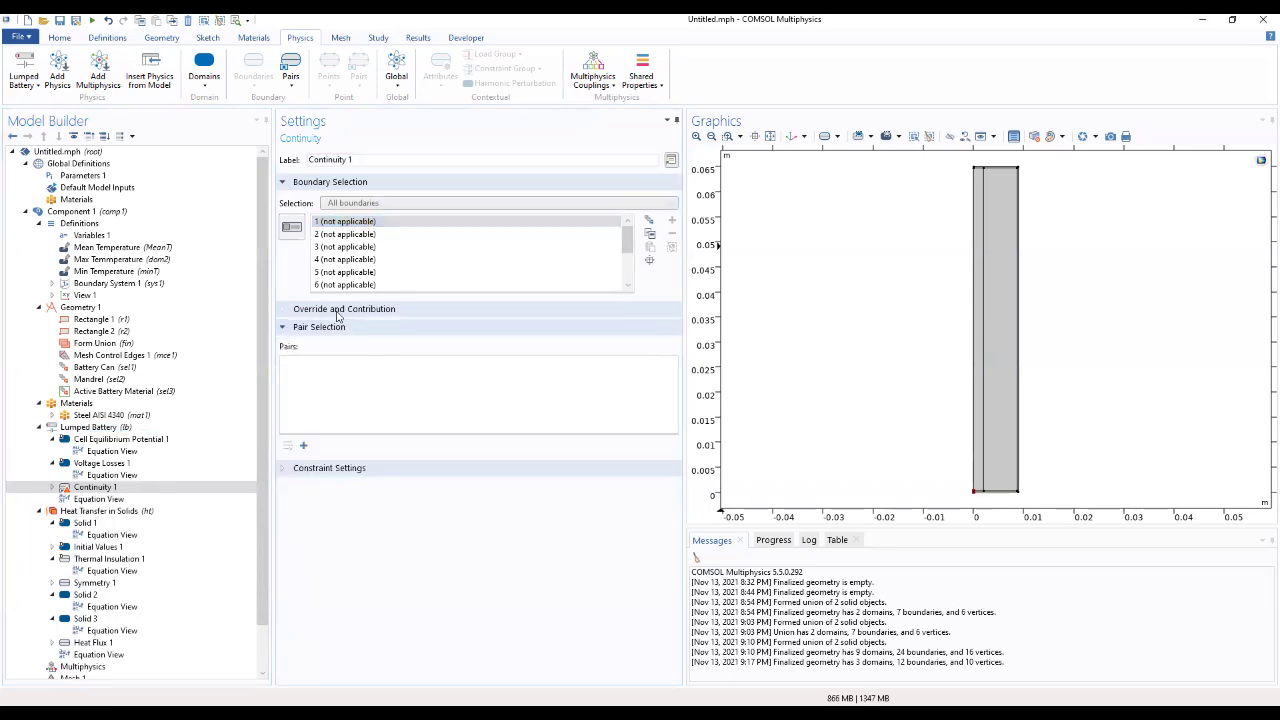
pyautogui.click(112, 464)
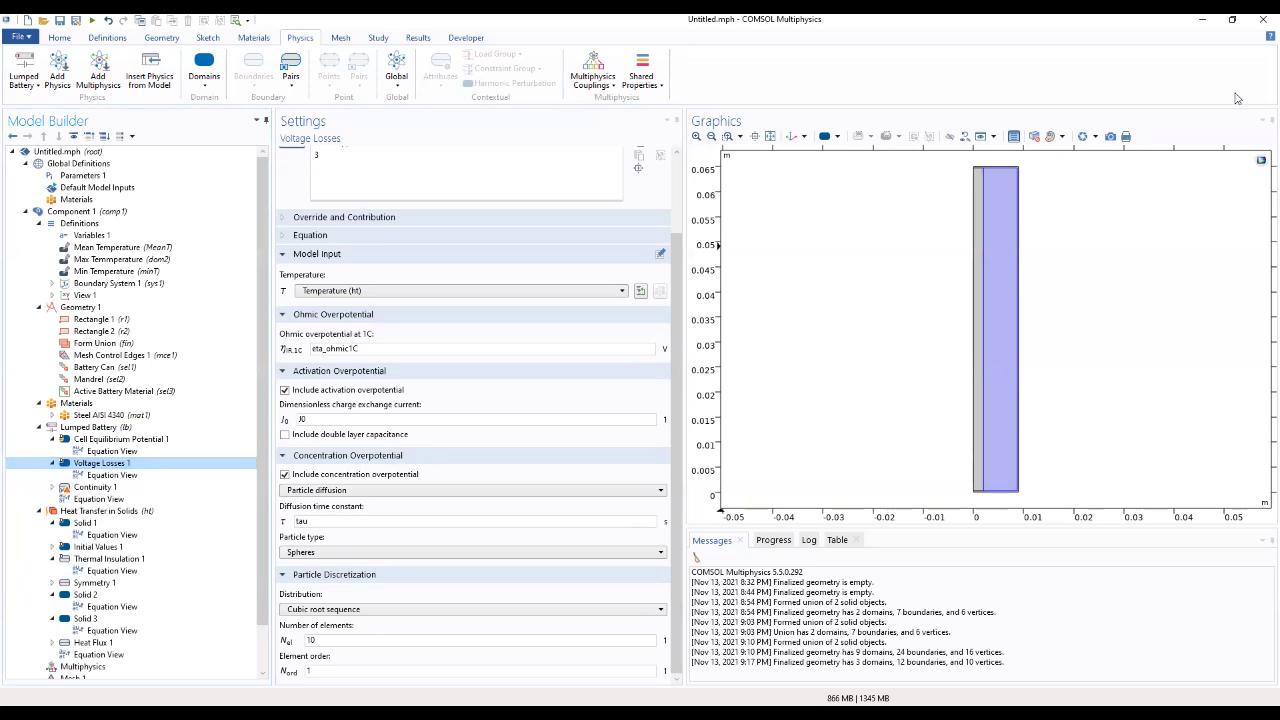
pyautogui.click(113, 488)
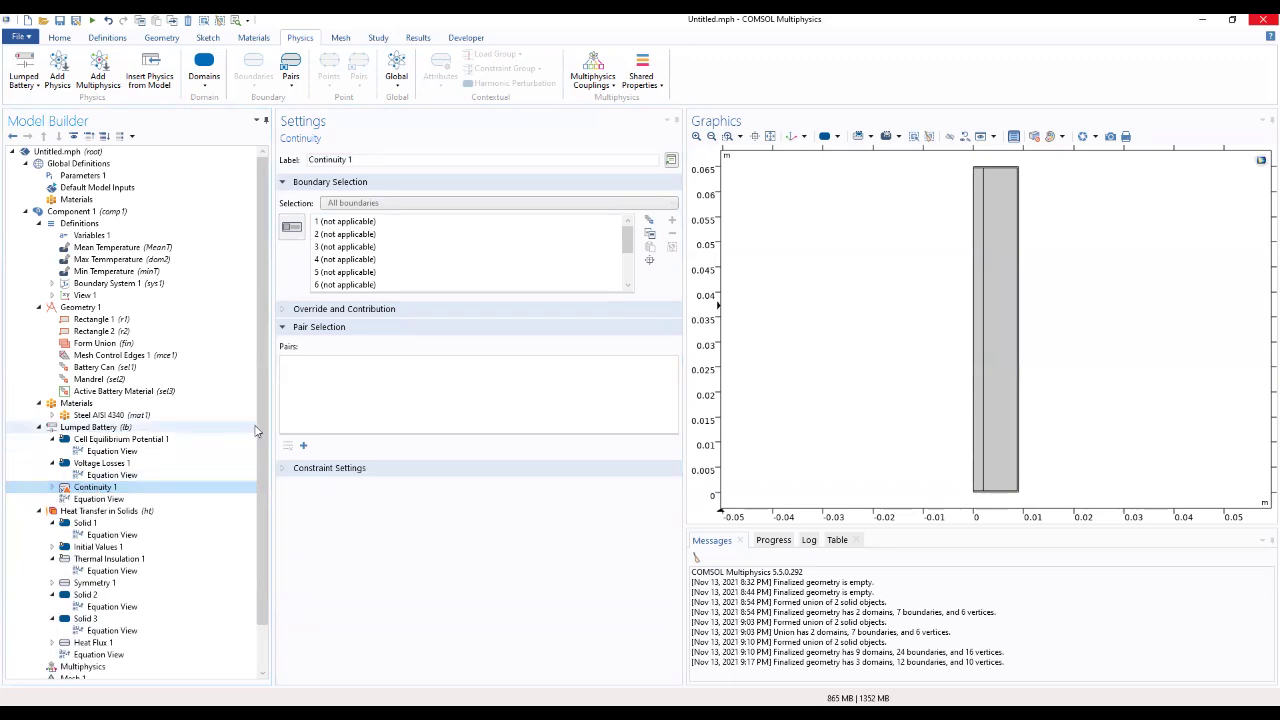
pyautogui.click(318, 310)
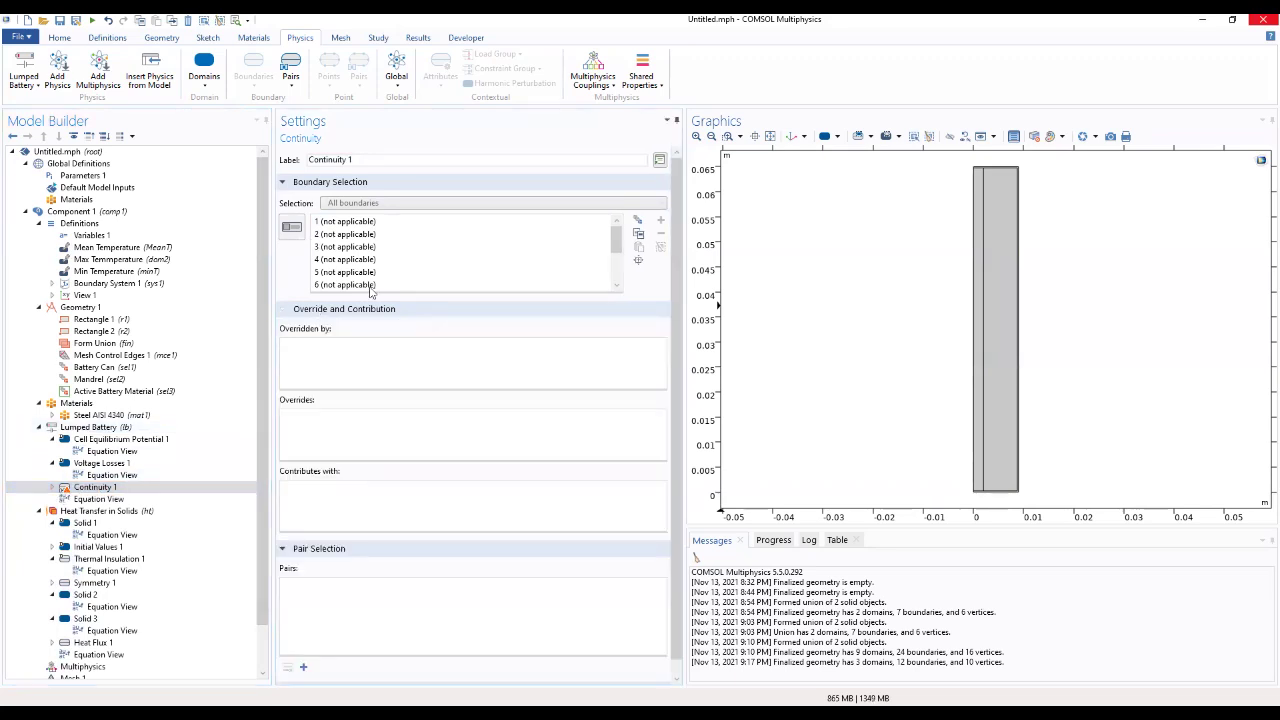
# Delete the Continuity 1 node again and confirm
pyautogui.rightClick(101, 488)
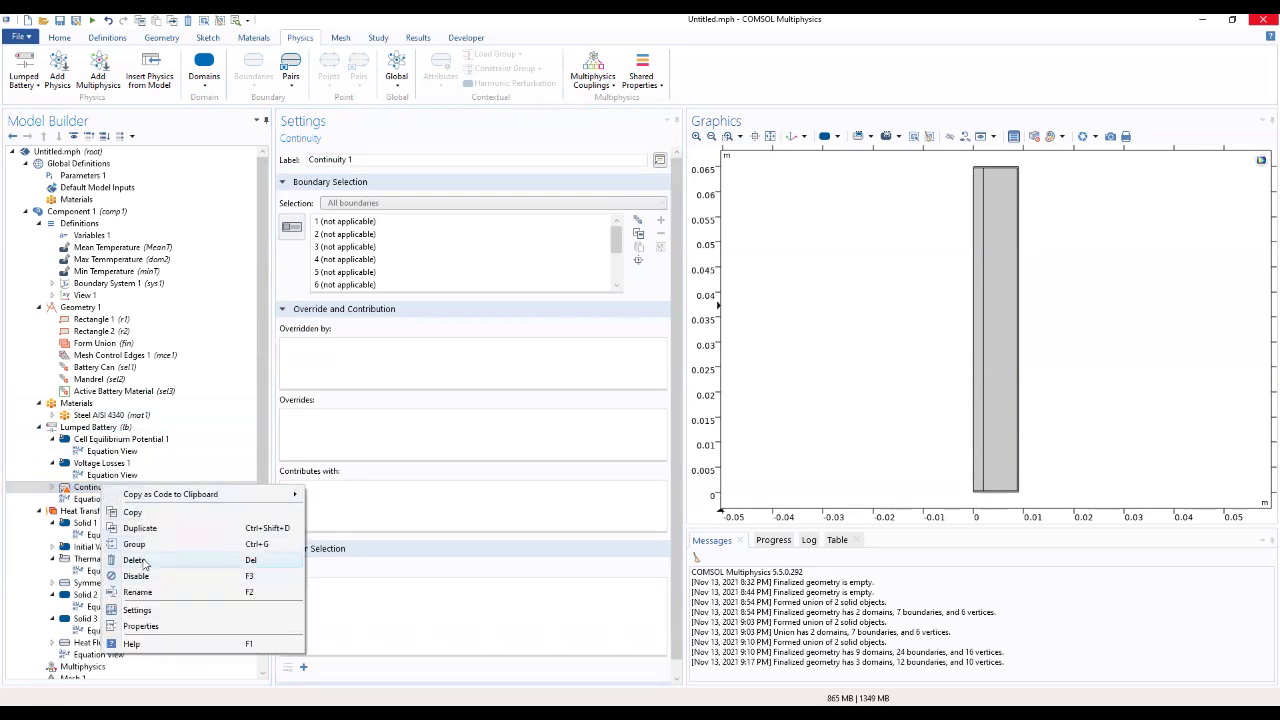
pyautogui.click(143, 562)
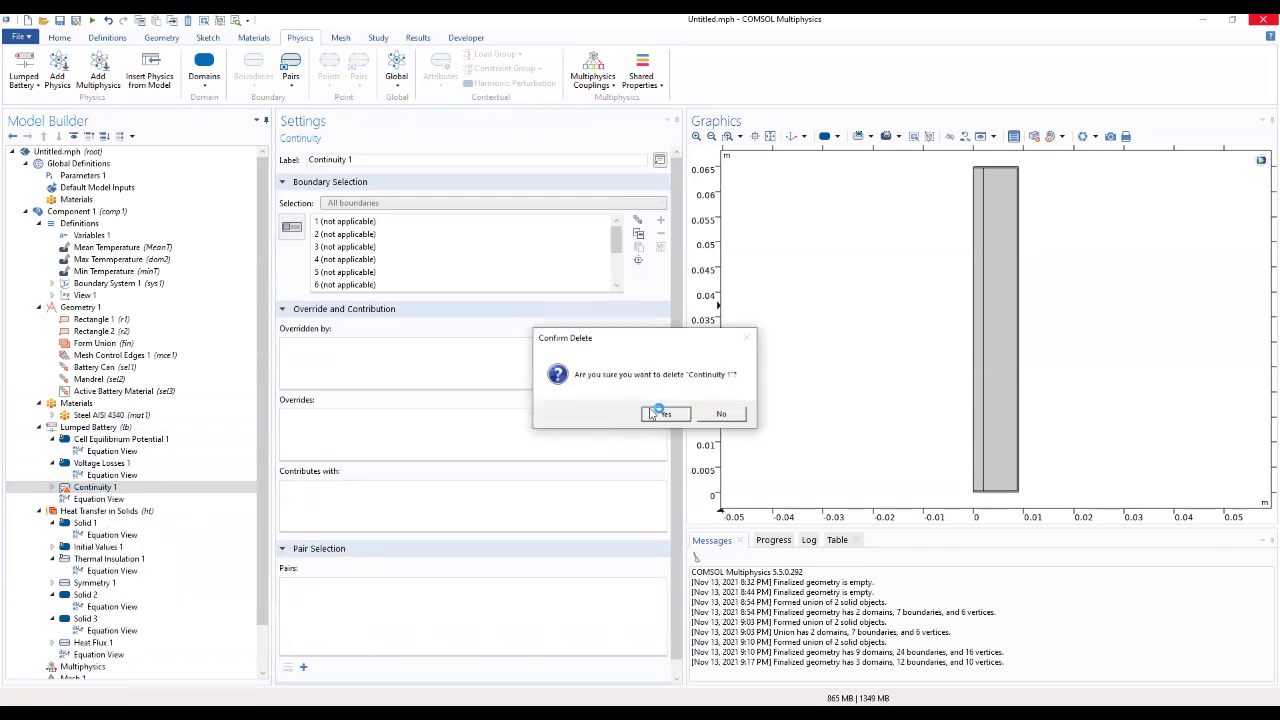
pyautogui.click(657, 413)
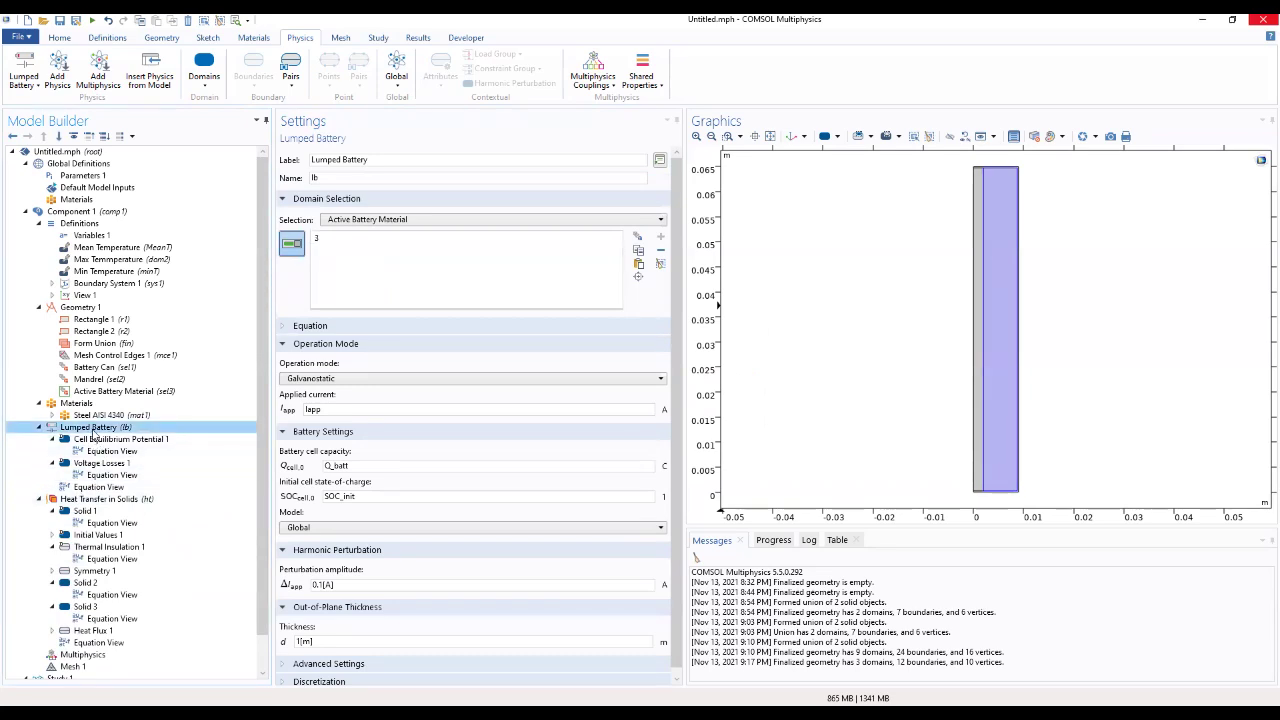
# Review the Cell Equilibrium Potential 1 and Voltage Losses 1 equations, then Heat Transfer in Solids
pyautogui.click(99, 440)
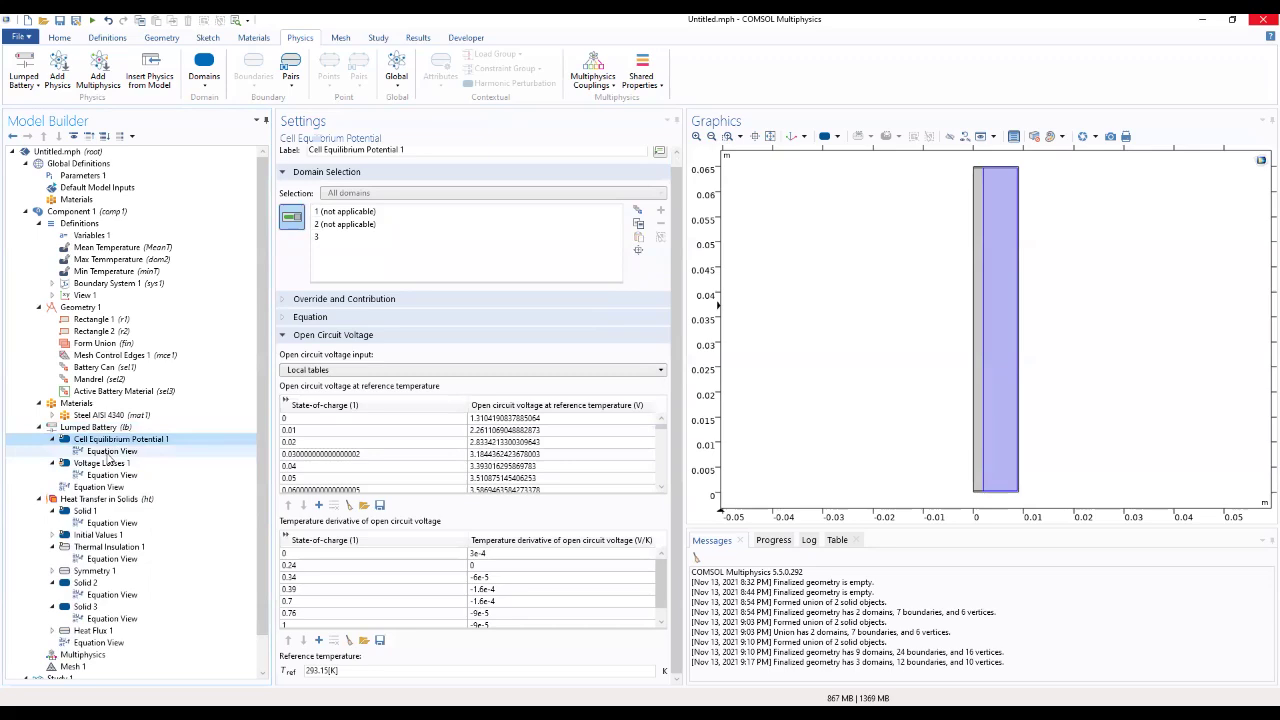
pyautogui.click(106, 451)
pyautogui.click(101, 463)
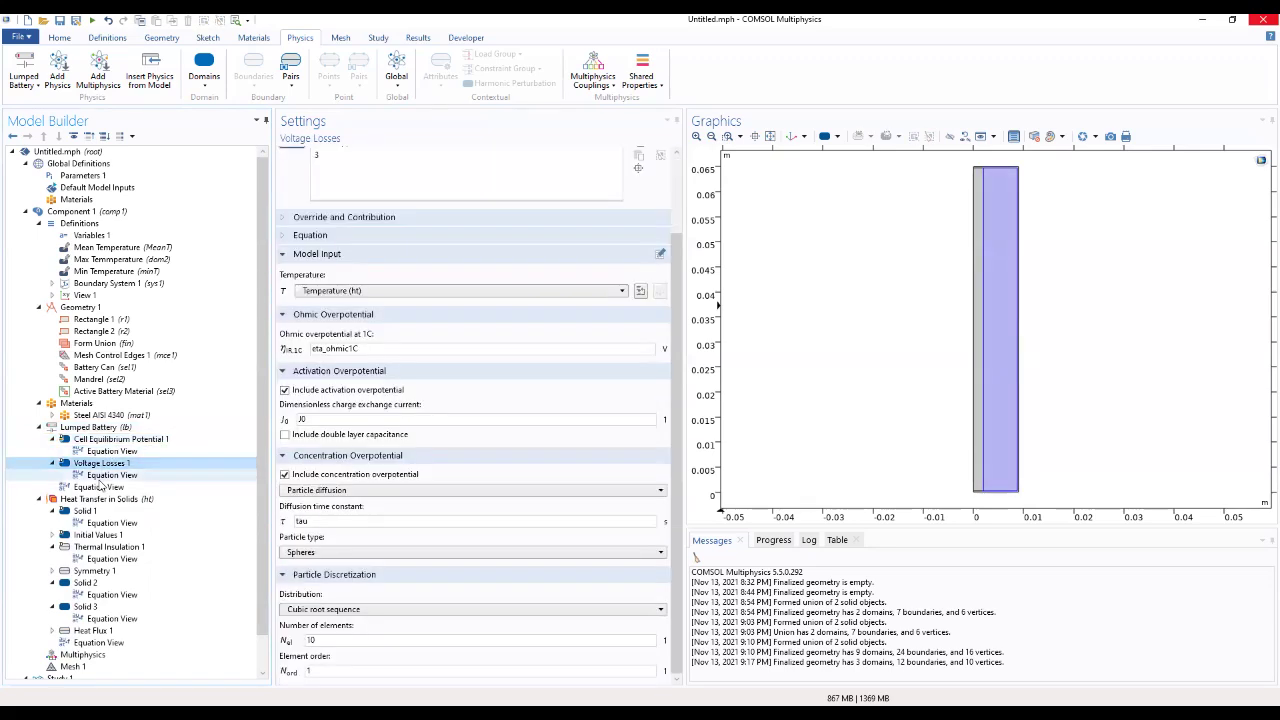
pyautogui.click(104, 475)
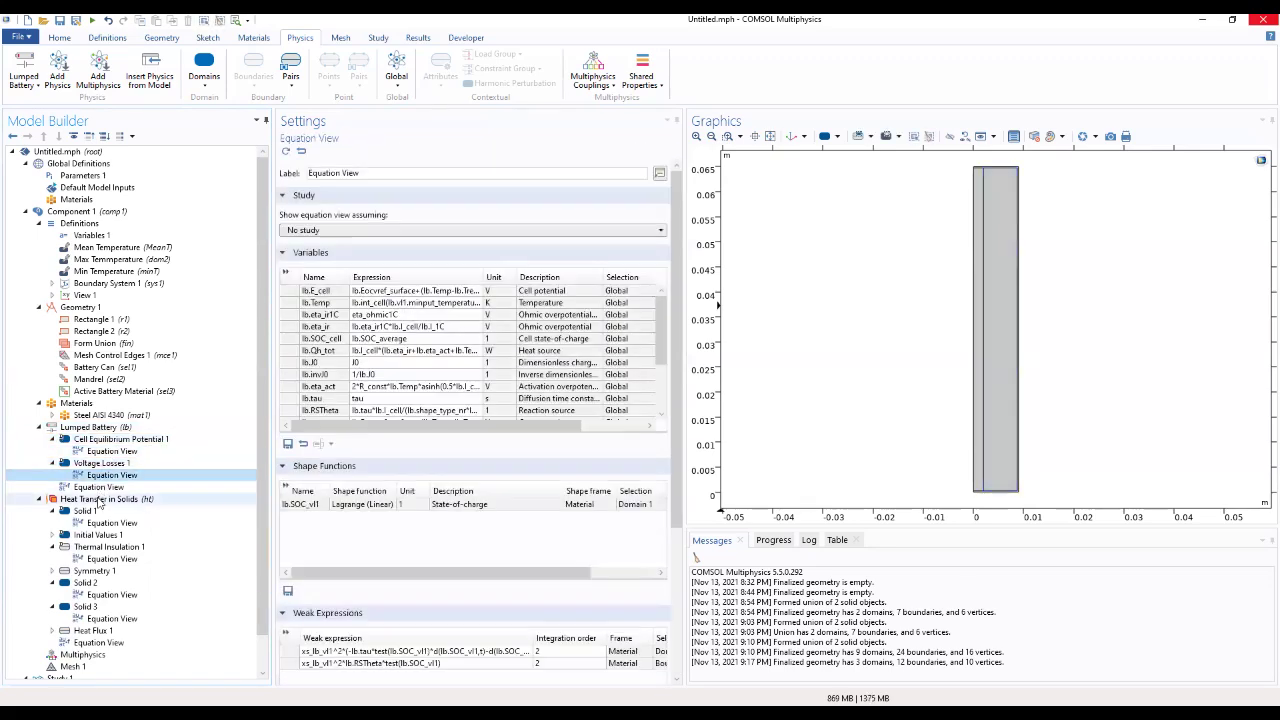
pyautogui.click(97, 502)
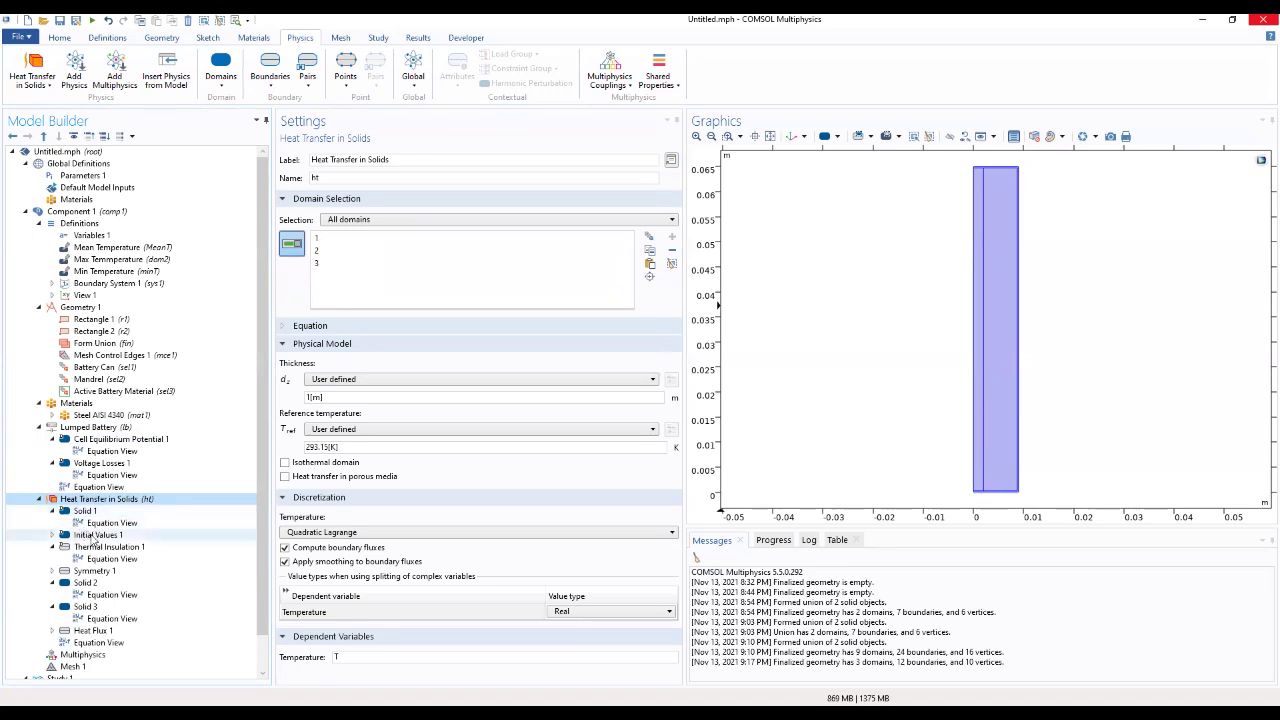
# Switch Mesh 1's sequence type to User-controlled
pyautogui.click(70, 666)
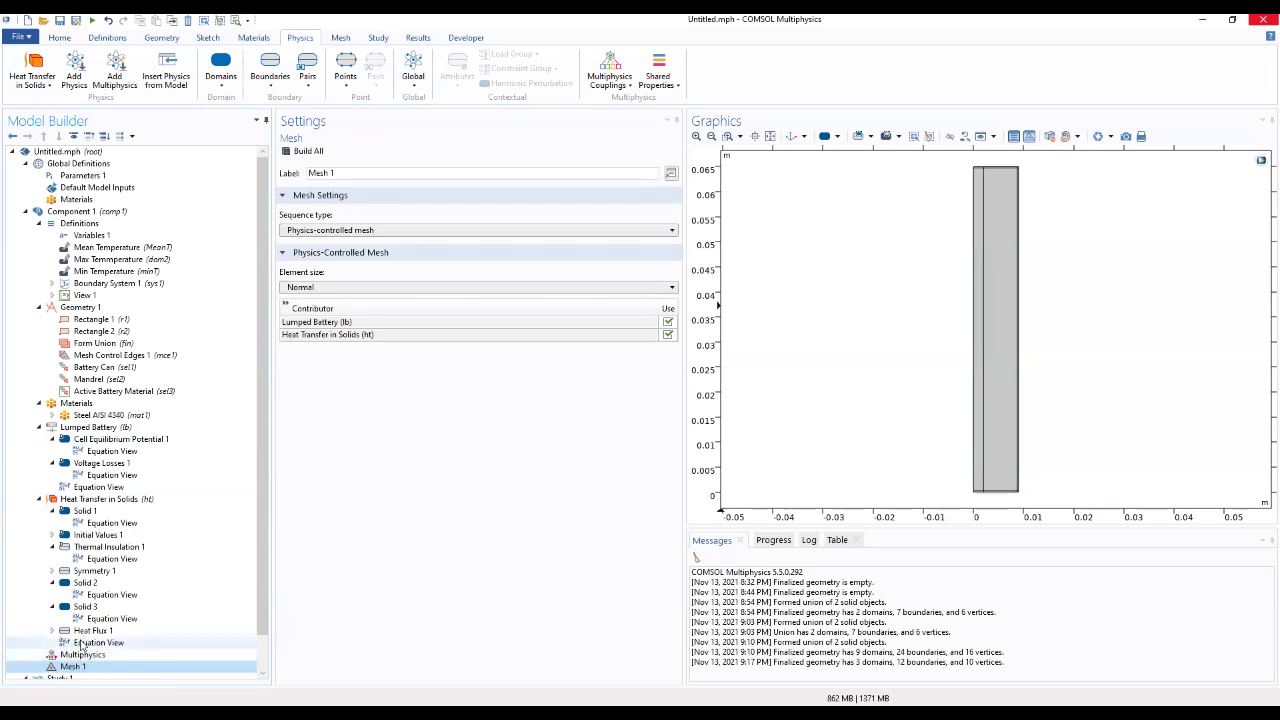
pyautogui.scroll(-1, 83, 650)
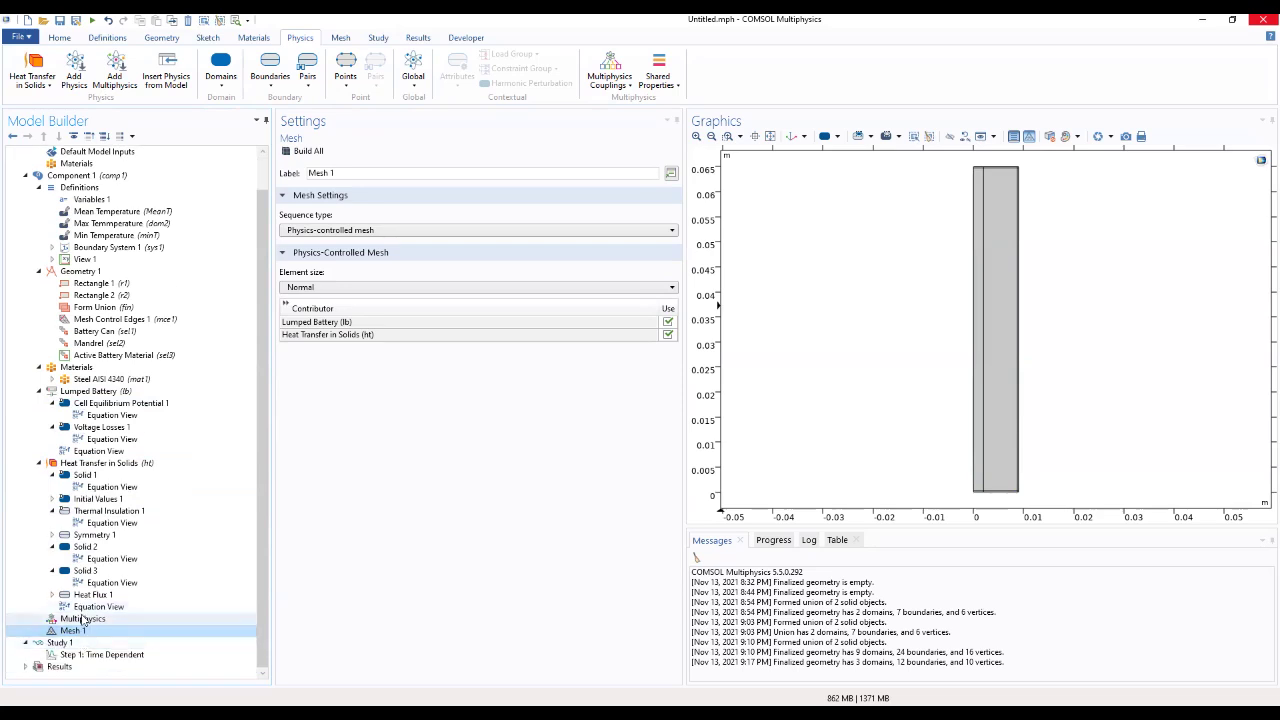
pyautogui.click(81, 622)
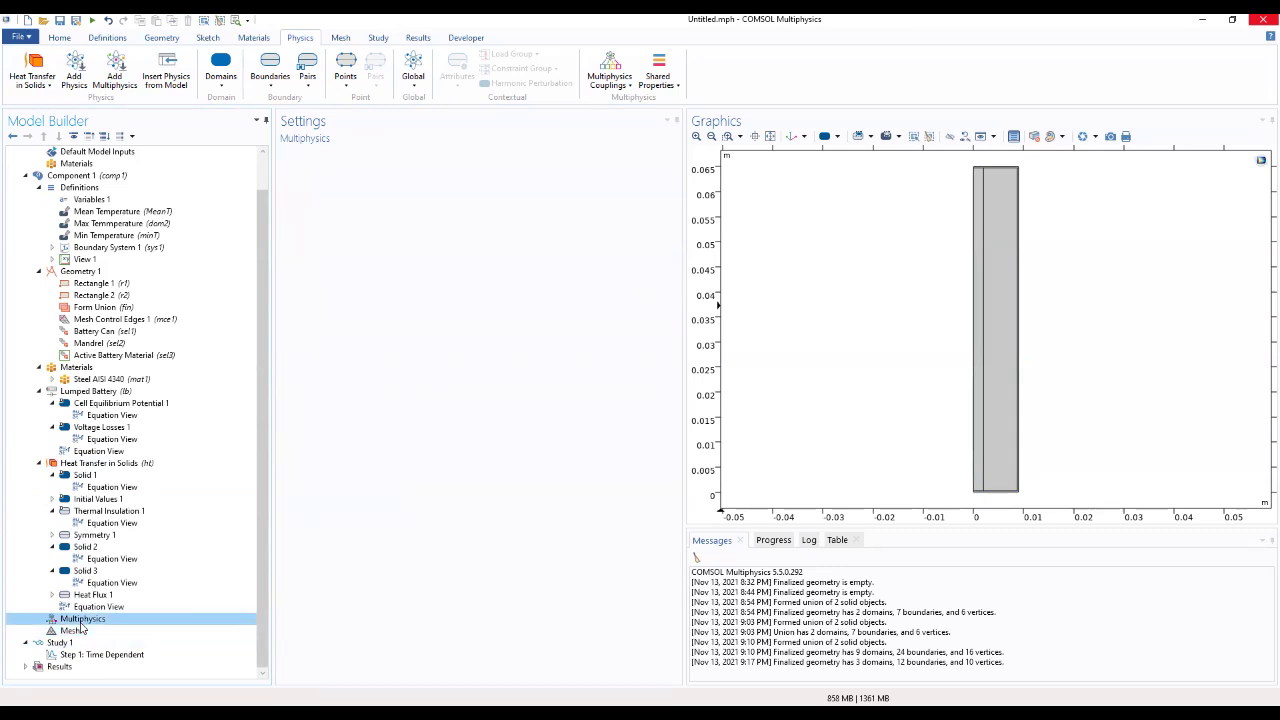
pyautogui.click(80, 630)
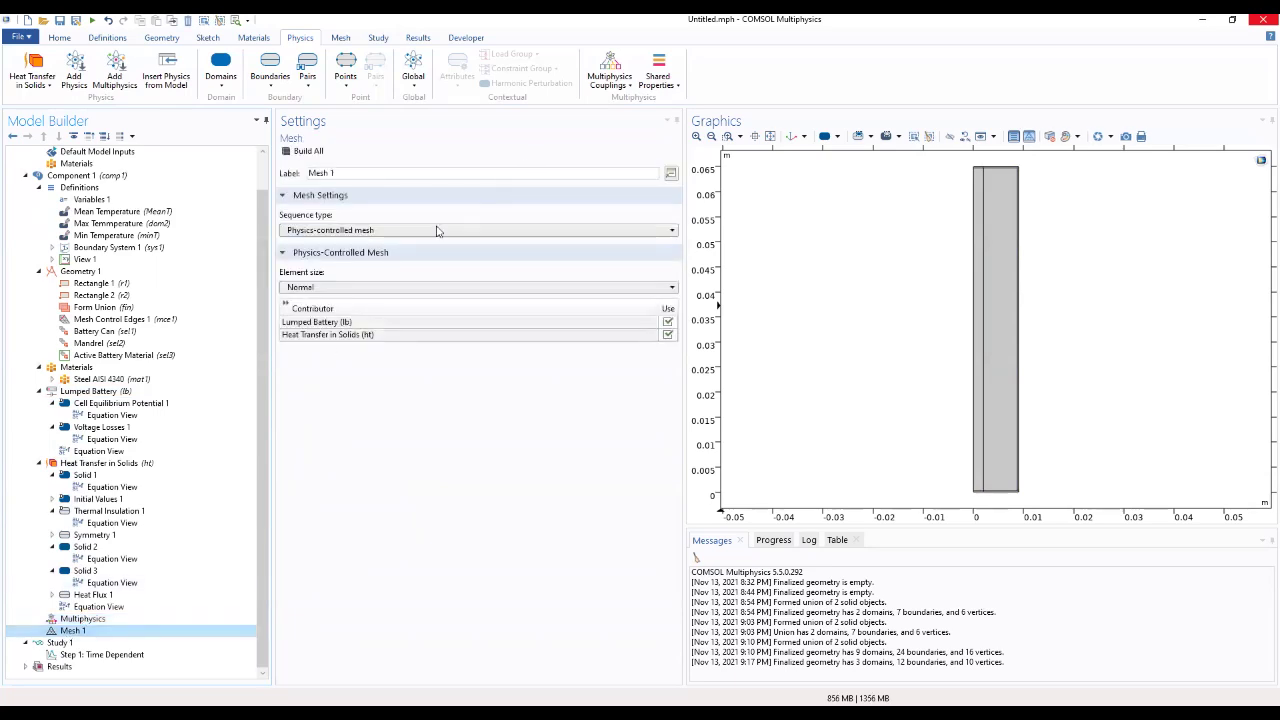
pyautogui.click(425, 231)
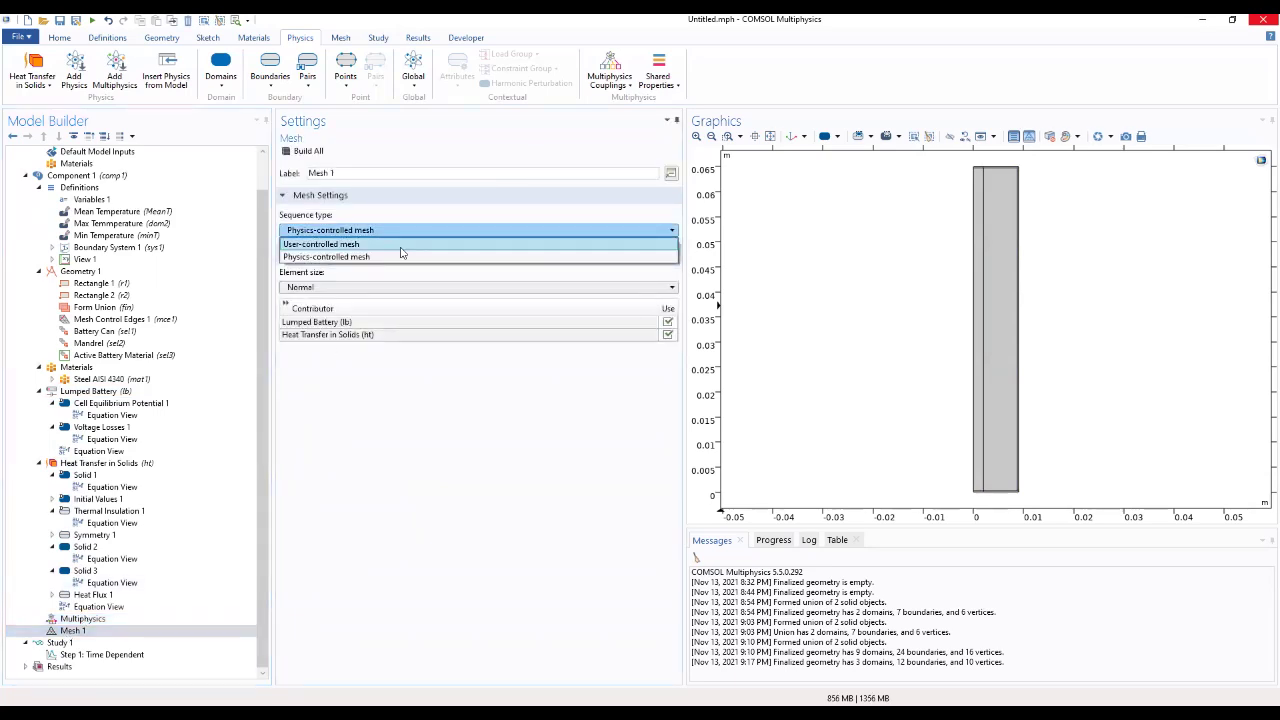
pyautogui.click(400, 245)
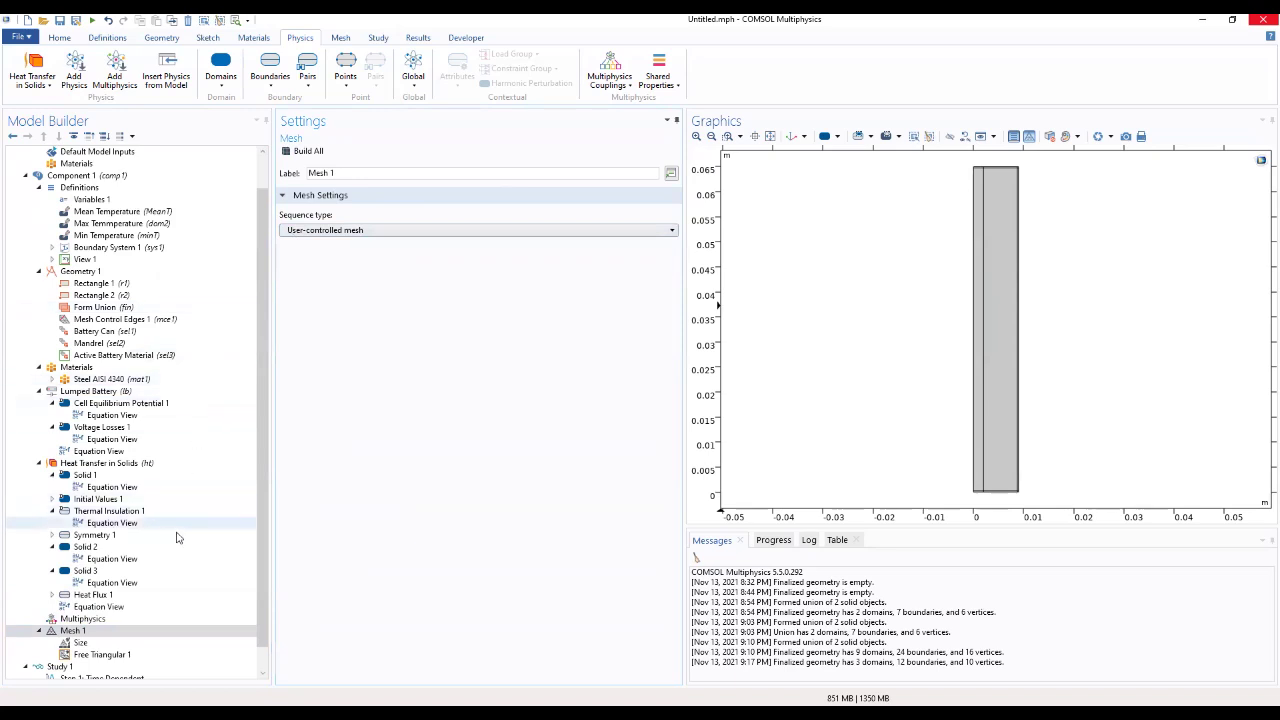
# Delete the Free Triangular 1 mesh operation
pyautogui.click(86, 642)
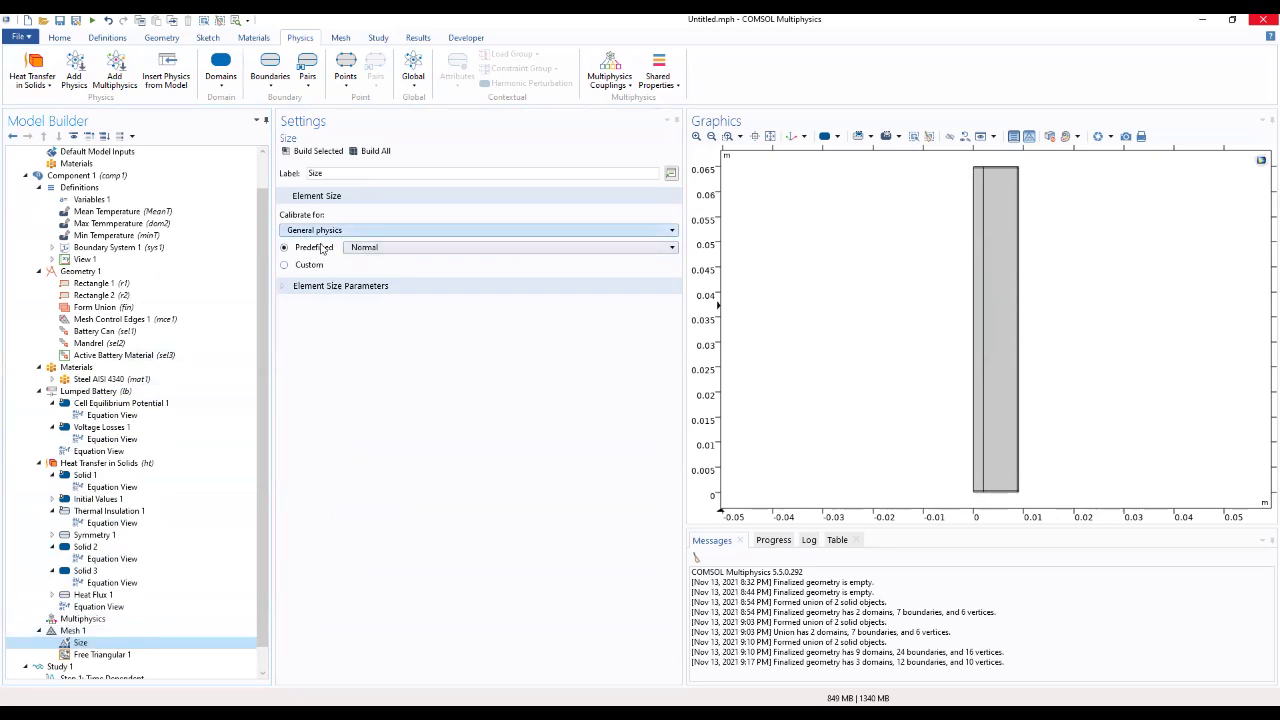
pyautogui.click(87, 655)
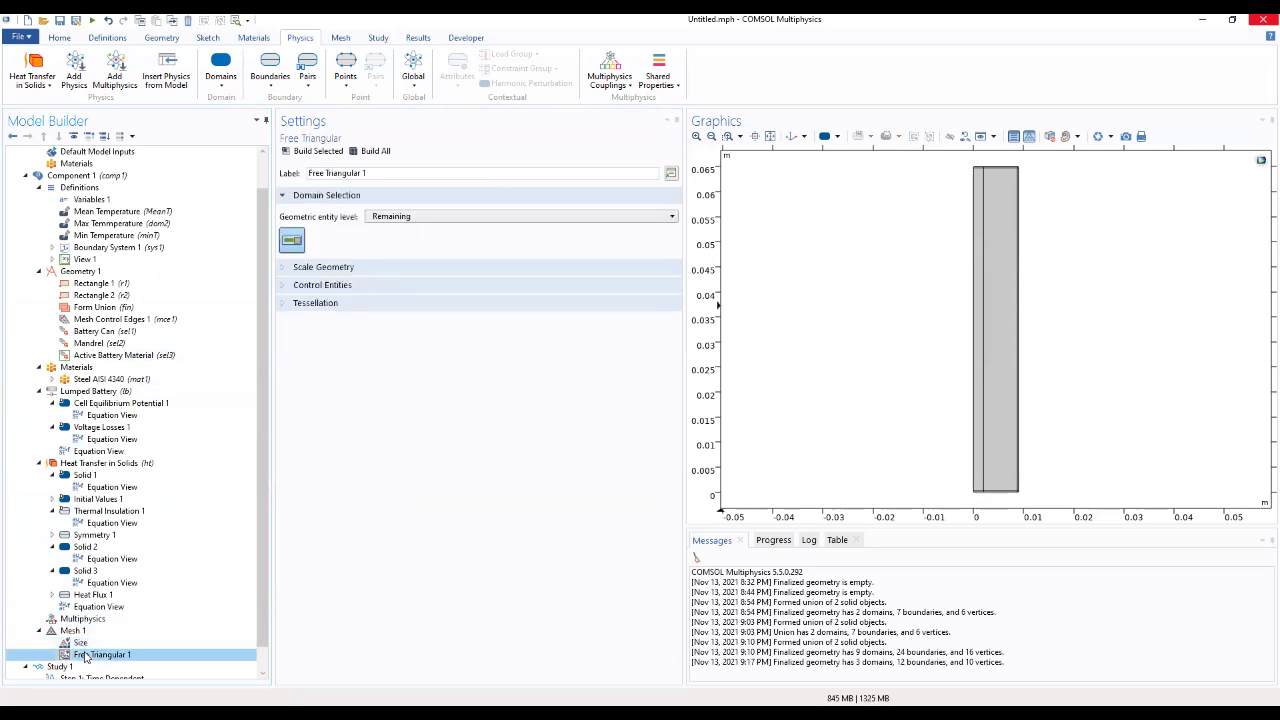
pyautogui.rightClick(87, 655)
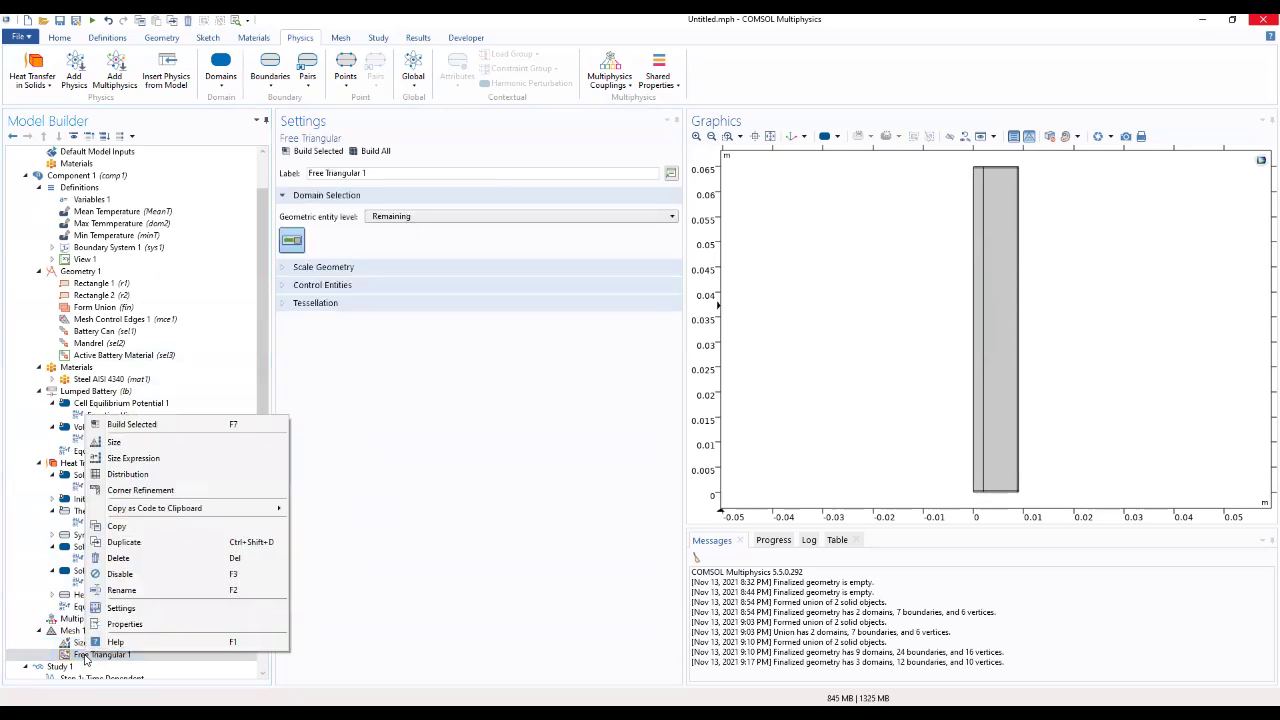
pyautogui.click(121, 559)
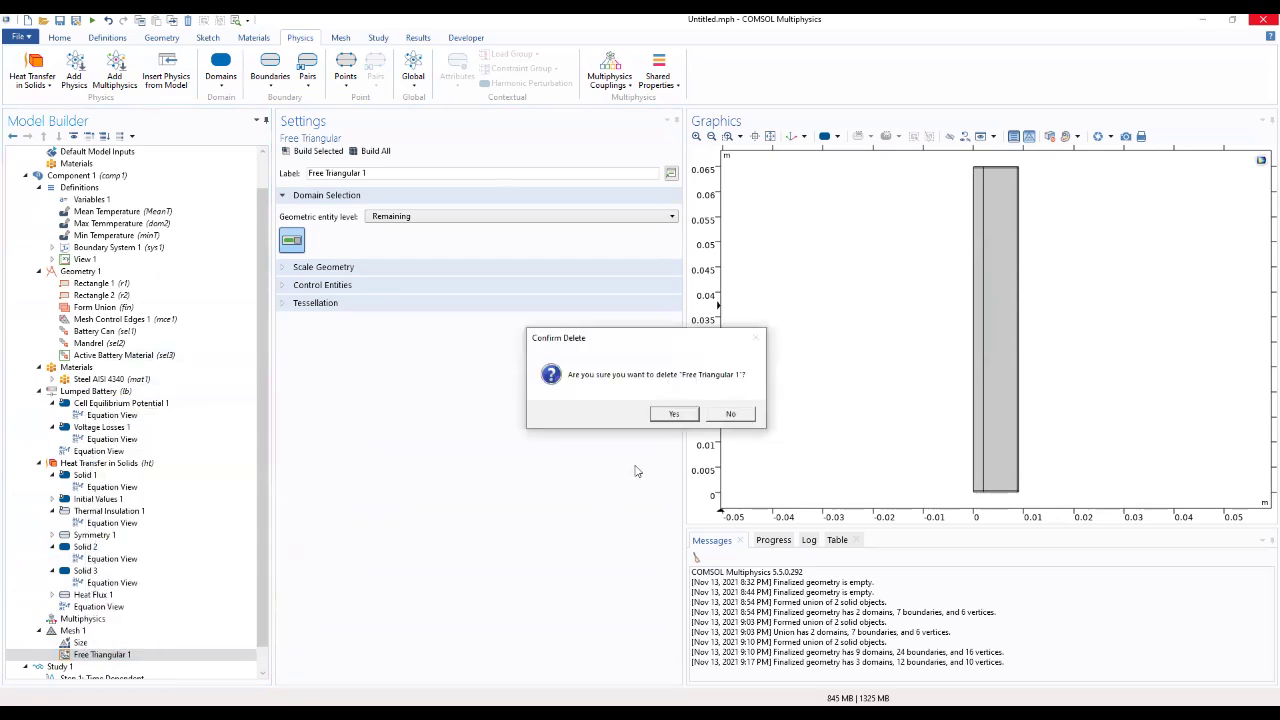
pyautogui.click(669, 412)
# Add a Mapped mesh operation with smoothing across removed control entities turned off
pyautogui.click(118, 641)
pyautogui.rightClick(110, 640)
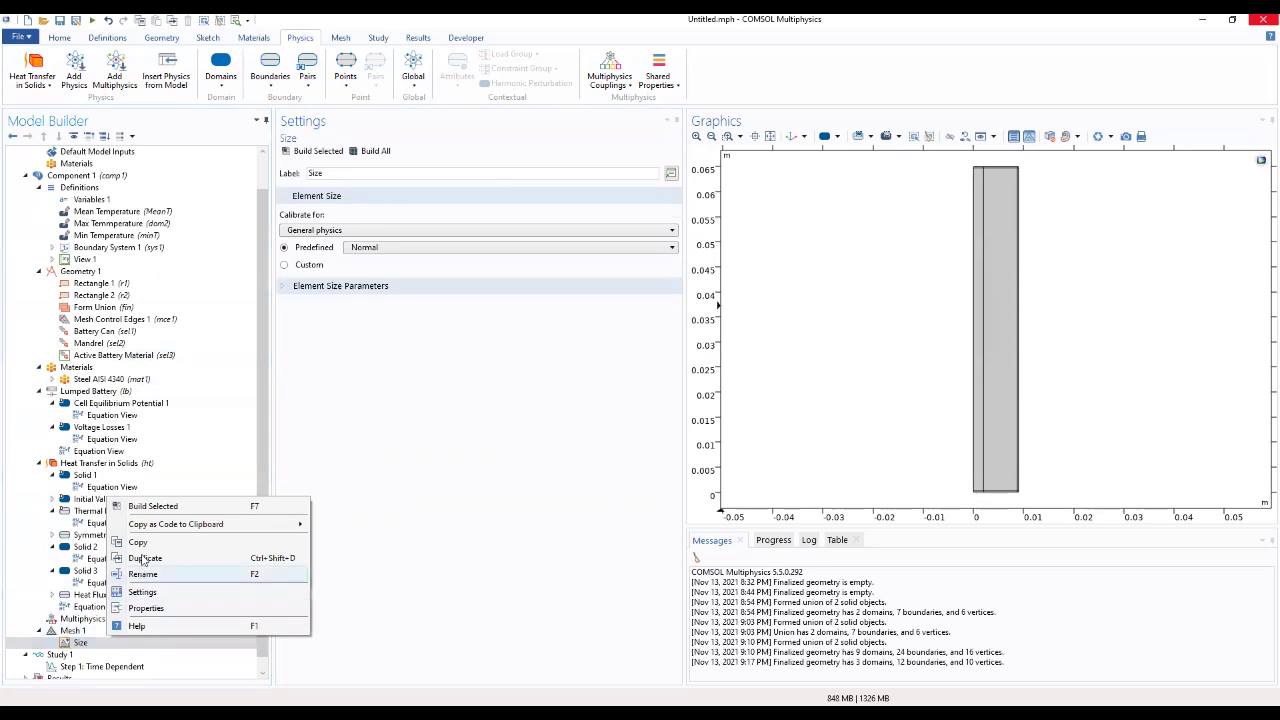
pyautogui.click(72, 630)
pyautogui.rightClick(70, 630)
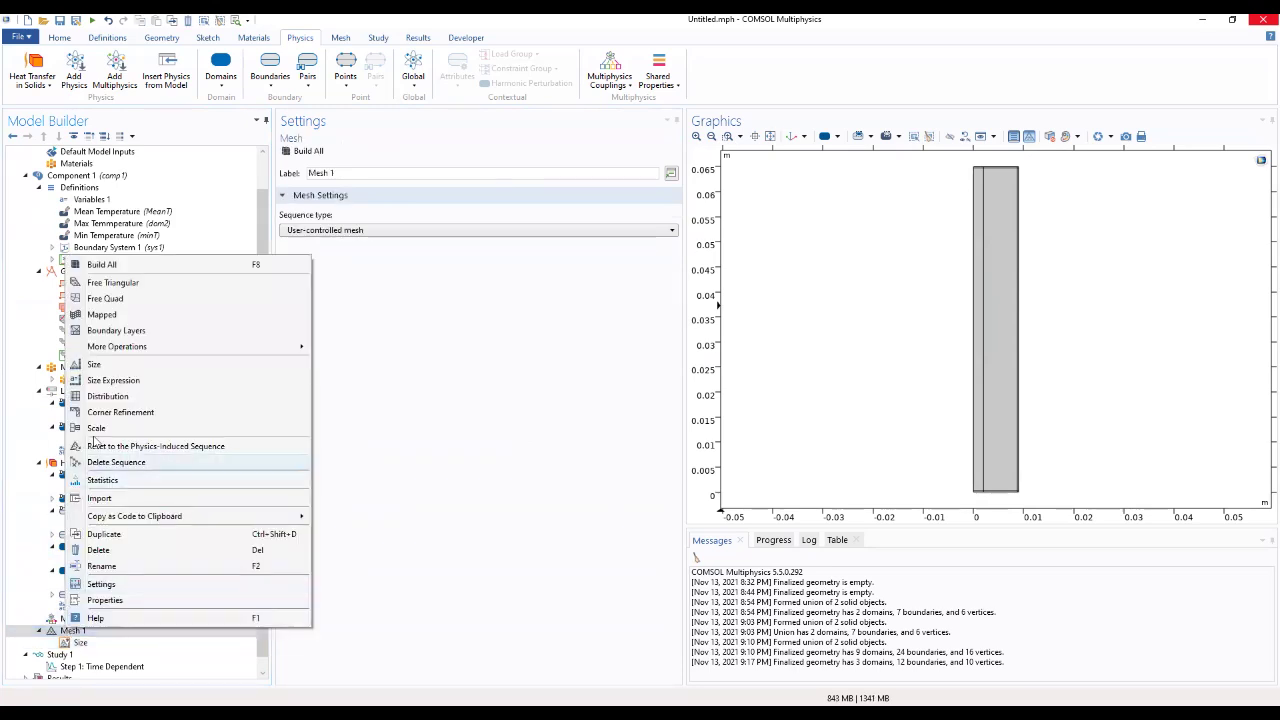
pyautogui.click(104, 314)
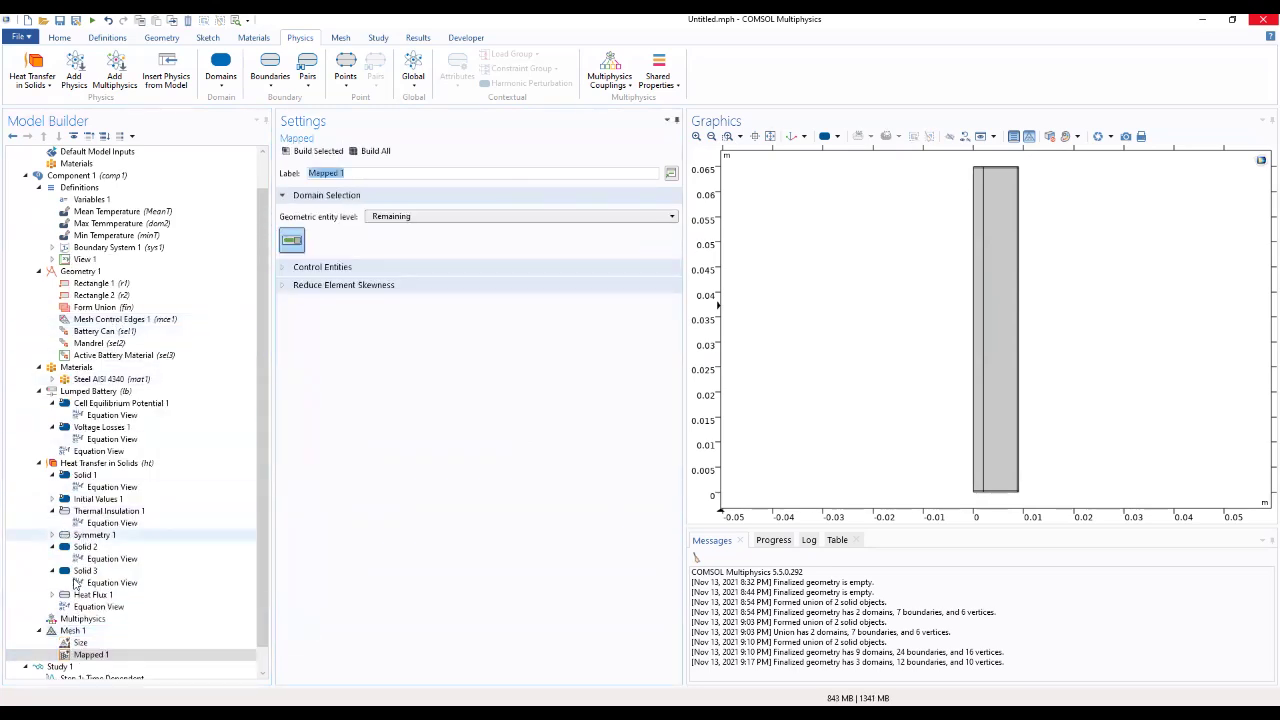
pyautogui.click(90, 654)
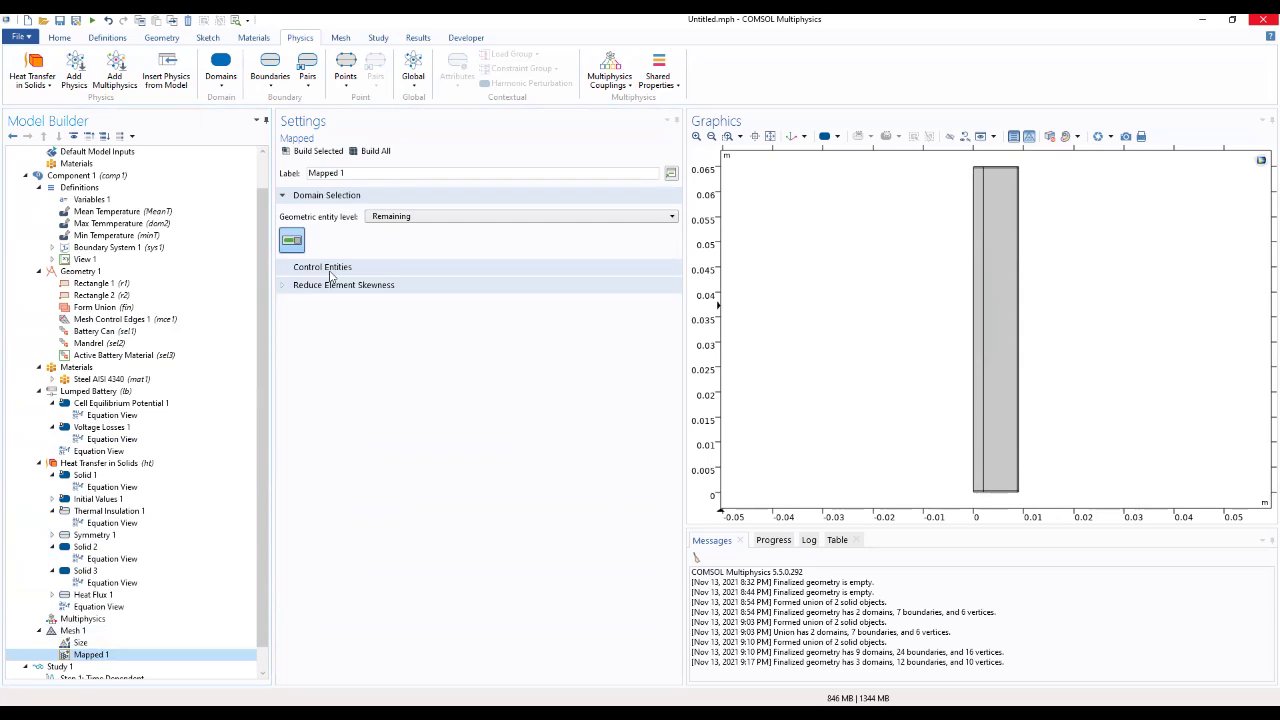
pyautogui.click(329, 268)
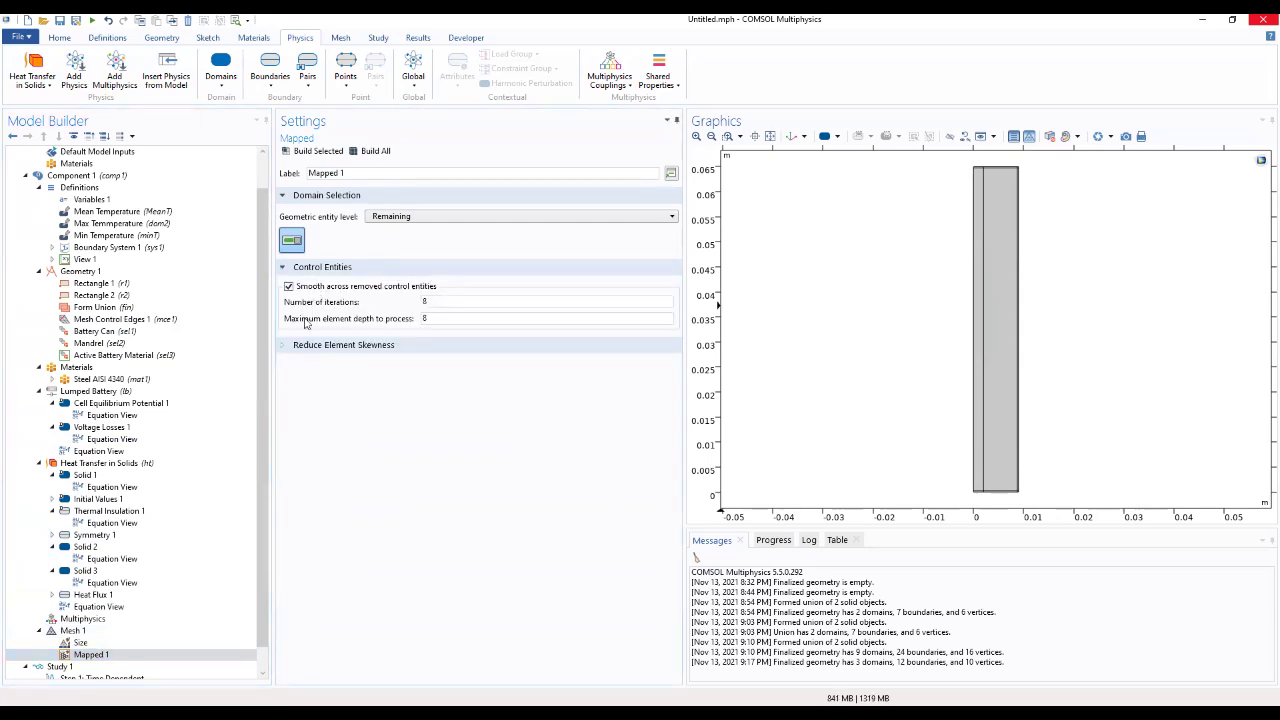
pyautogui.click(316, 346)
pyautogui.click(289, 287)
# Build the full mesh, giving 68 domain and 78 boundary elements
pyautogui.click(172, 641)
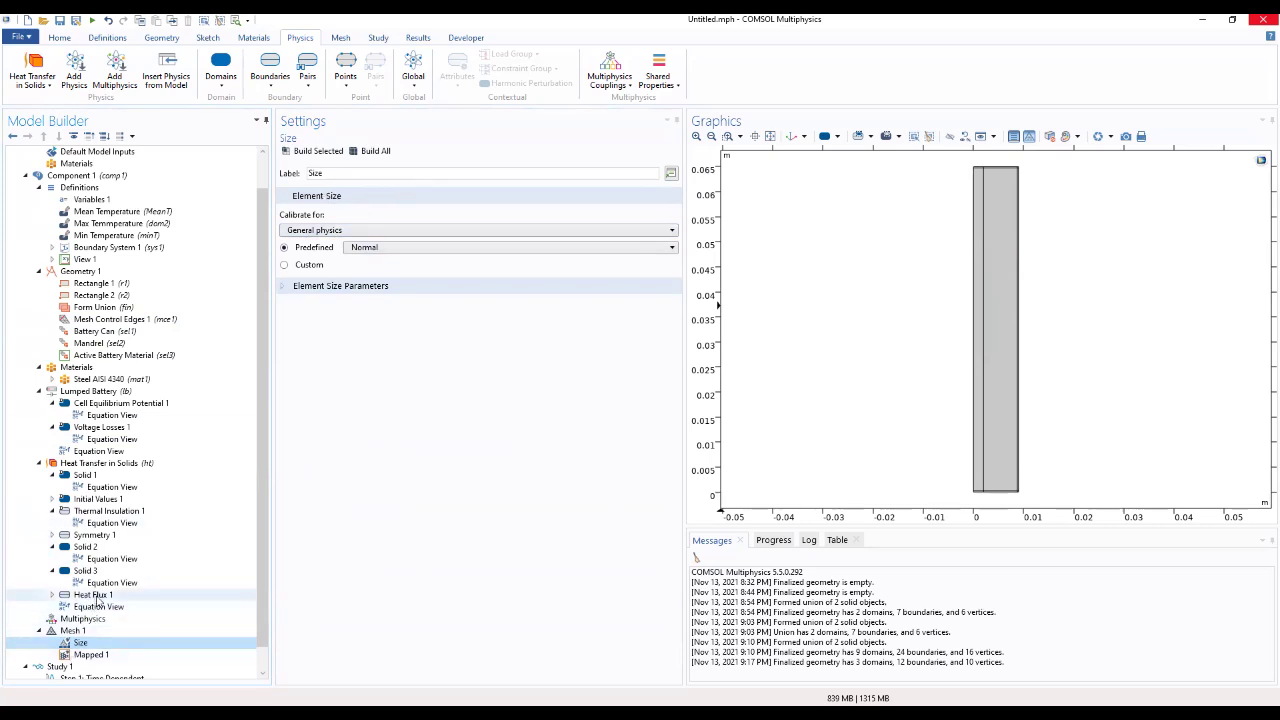
pyautogui.scroll(-1, 94, 610)
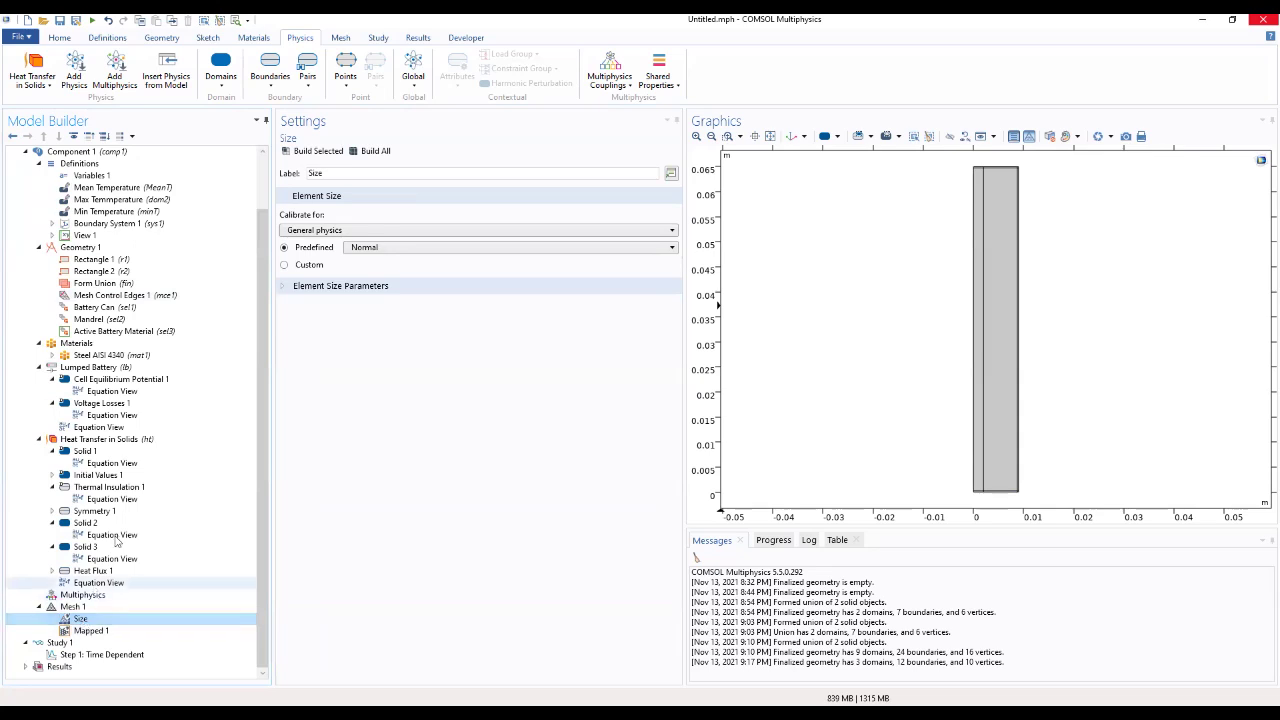
pyautogui.click(376, 151)
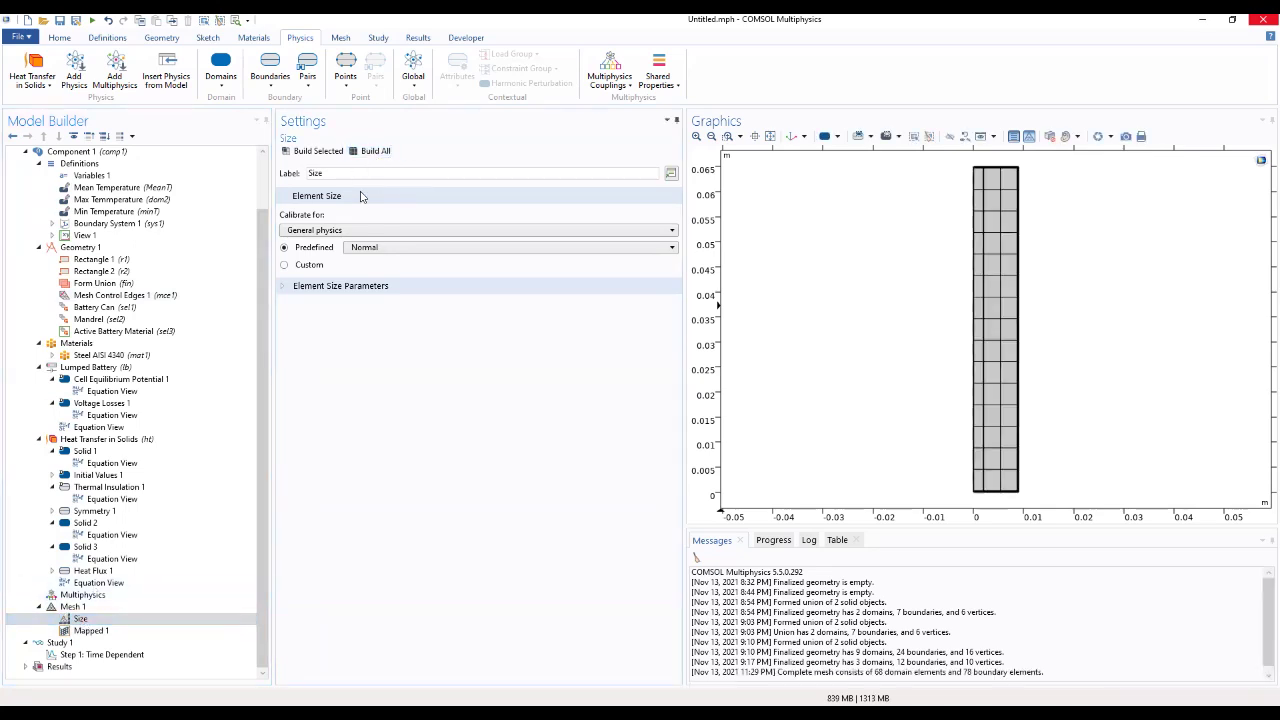
pyautogui.click(88, 595)
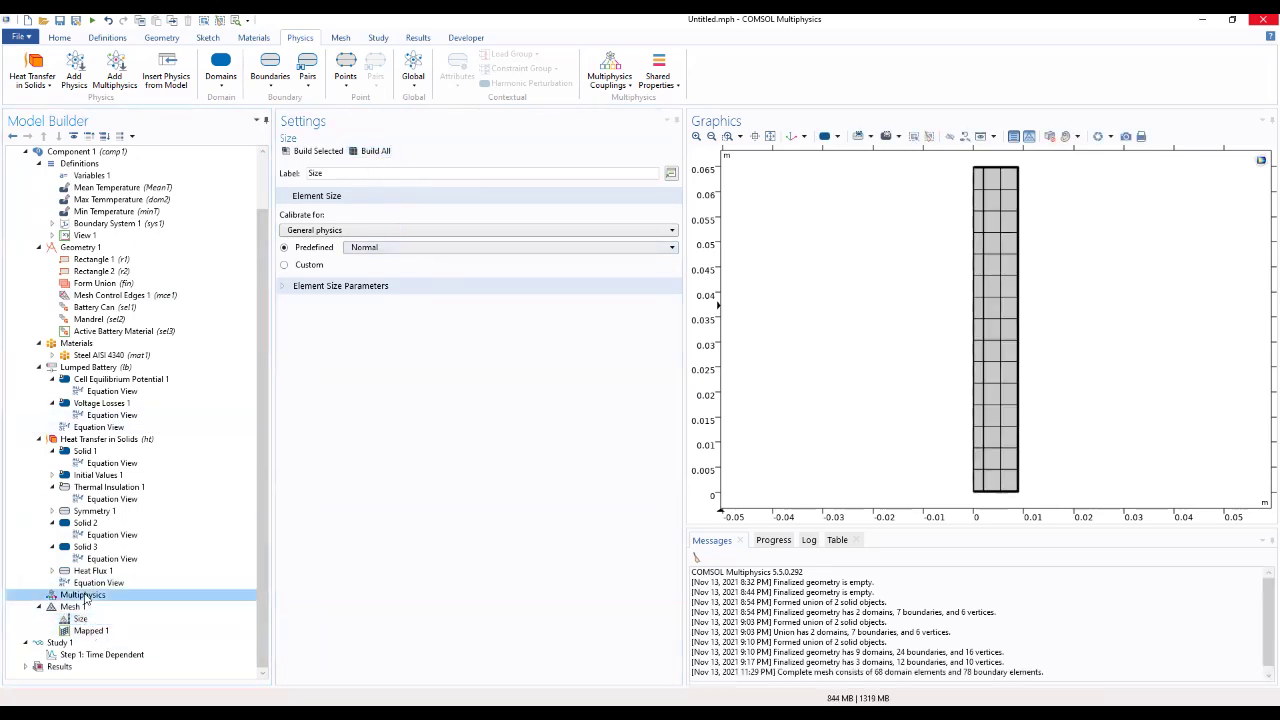
pyautogui.click(98, 571)
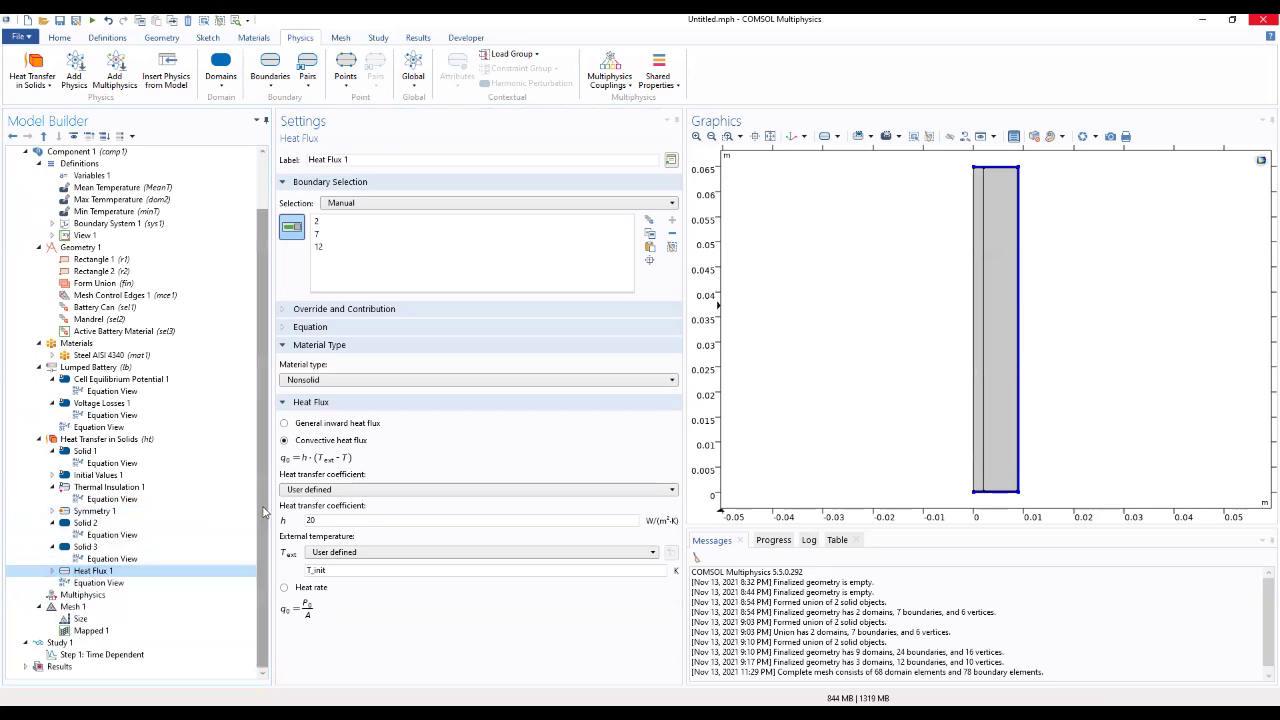
pyautogui.scroll(2, 257, 513)
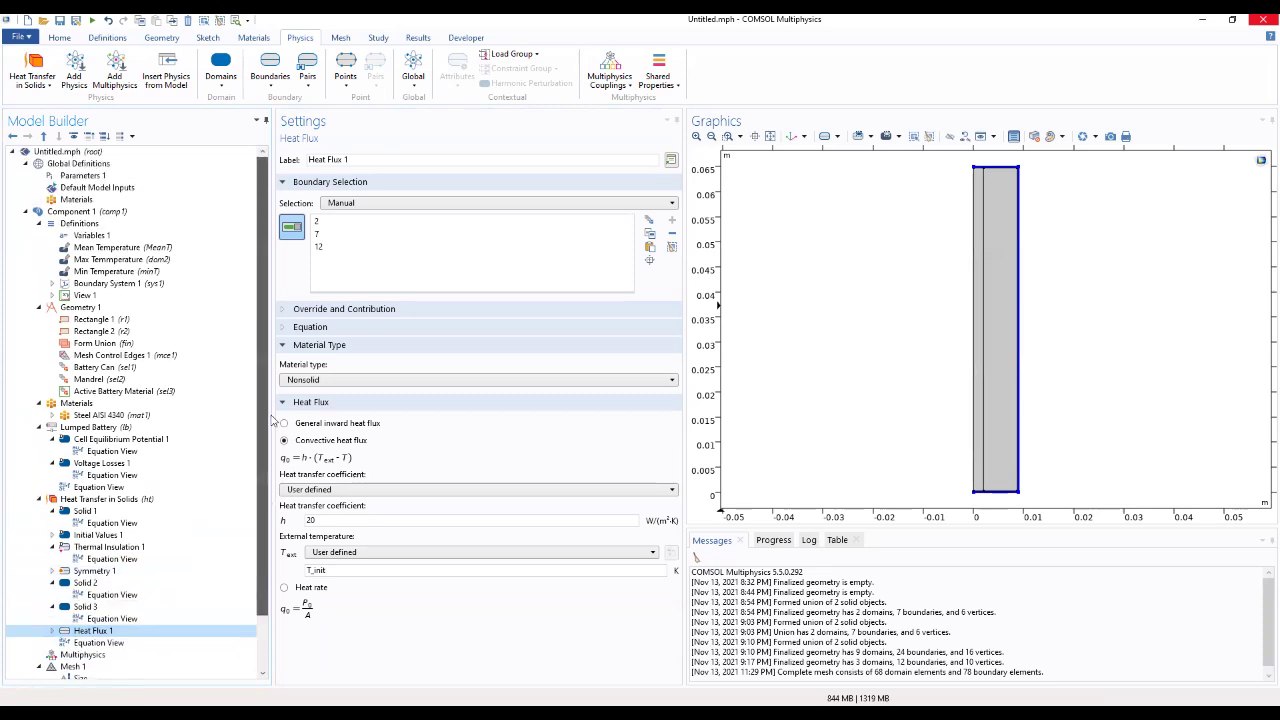
# Add a Waveform function under Global Definitions
pyautogui.click(74, 177)
pyautogui.click(84, 164)
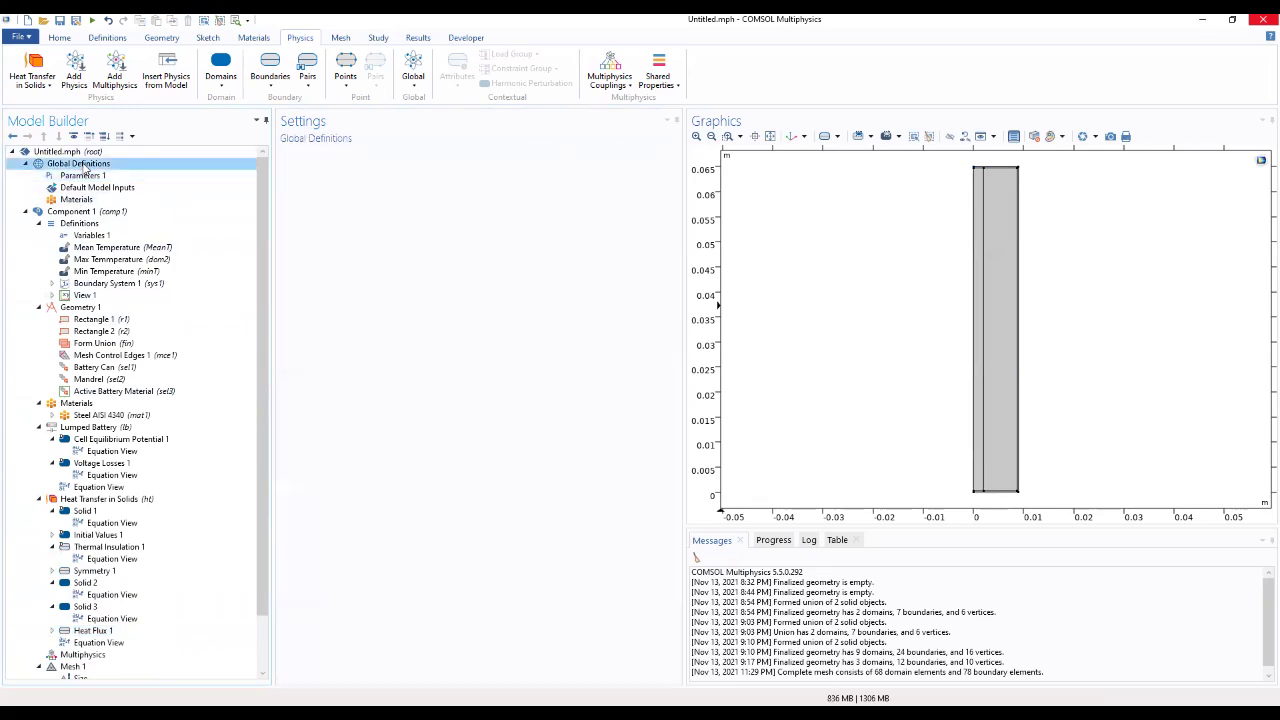
pyautogui.rightClick(86, 165)
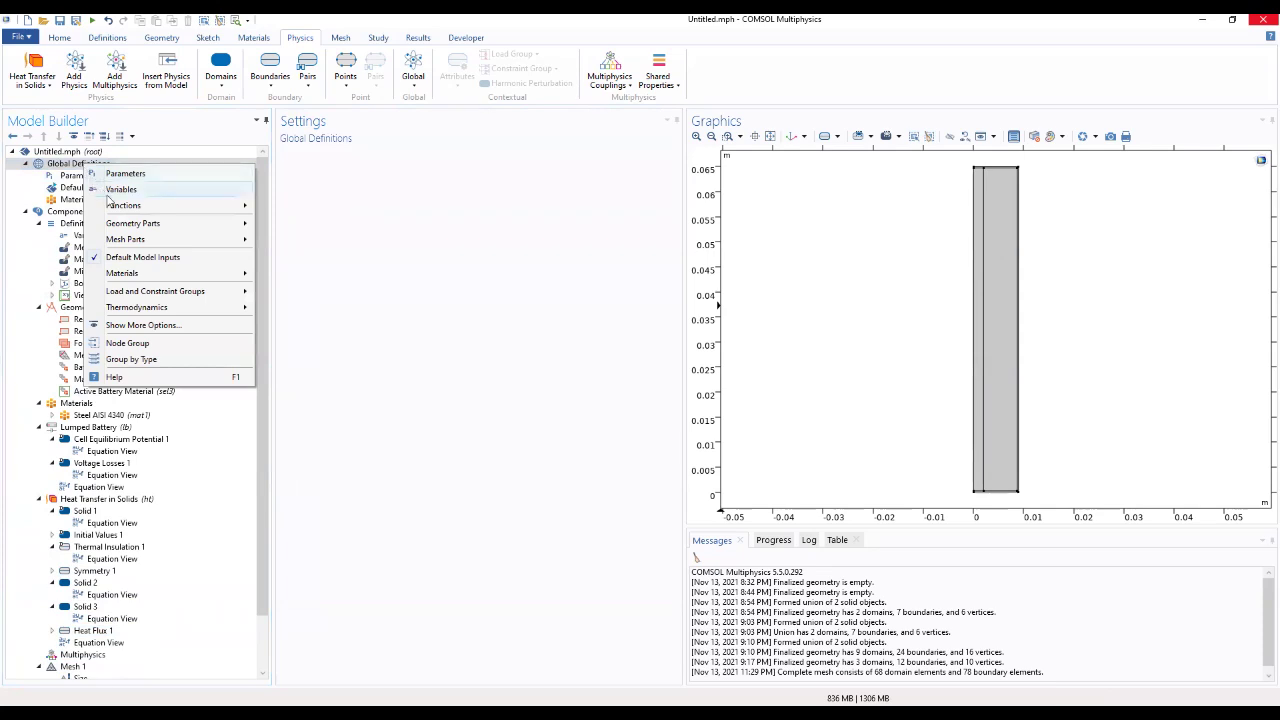
pyautogui.moveTo(171, 206)
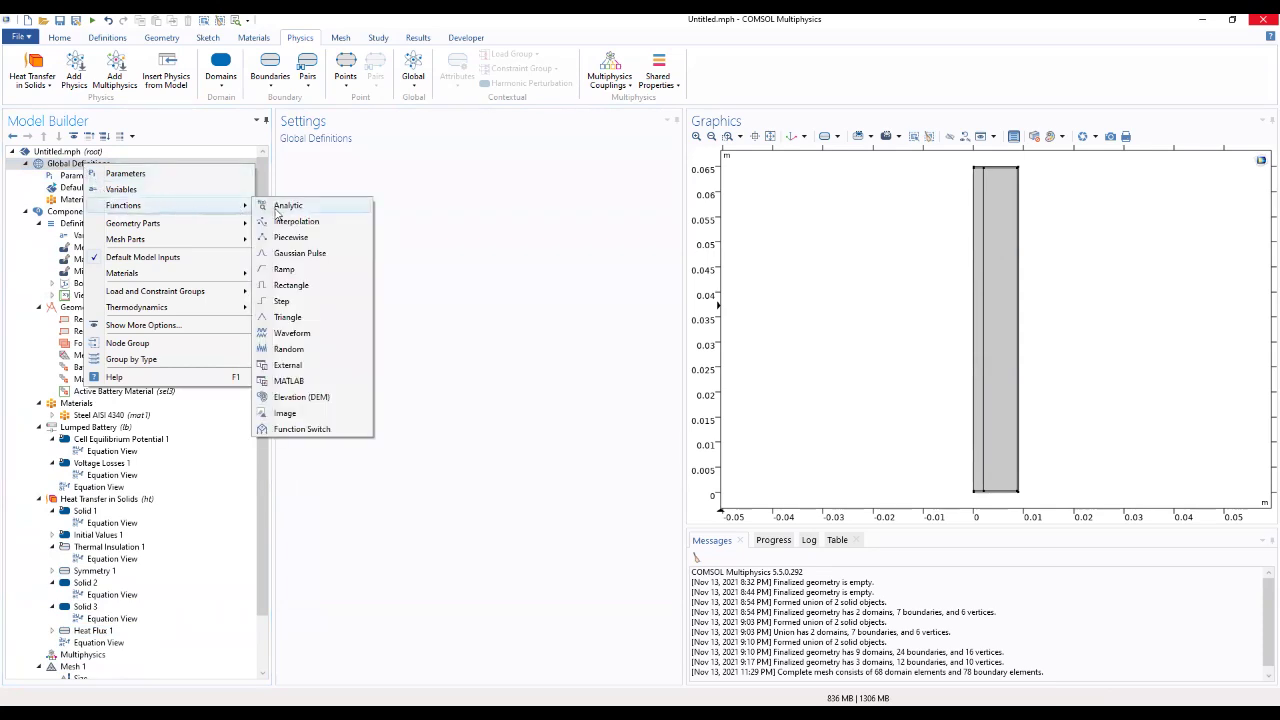
pyautogui.click(290, 333)
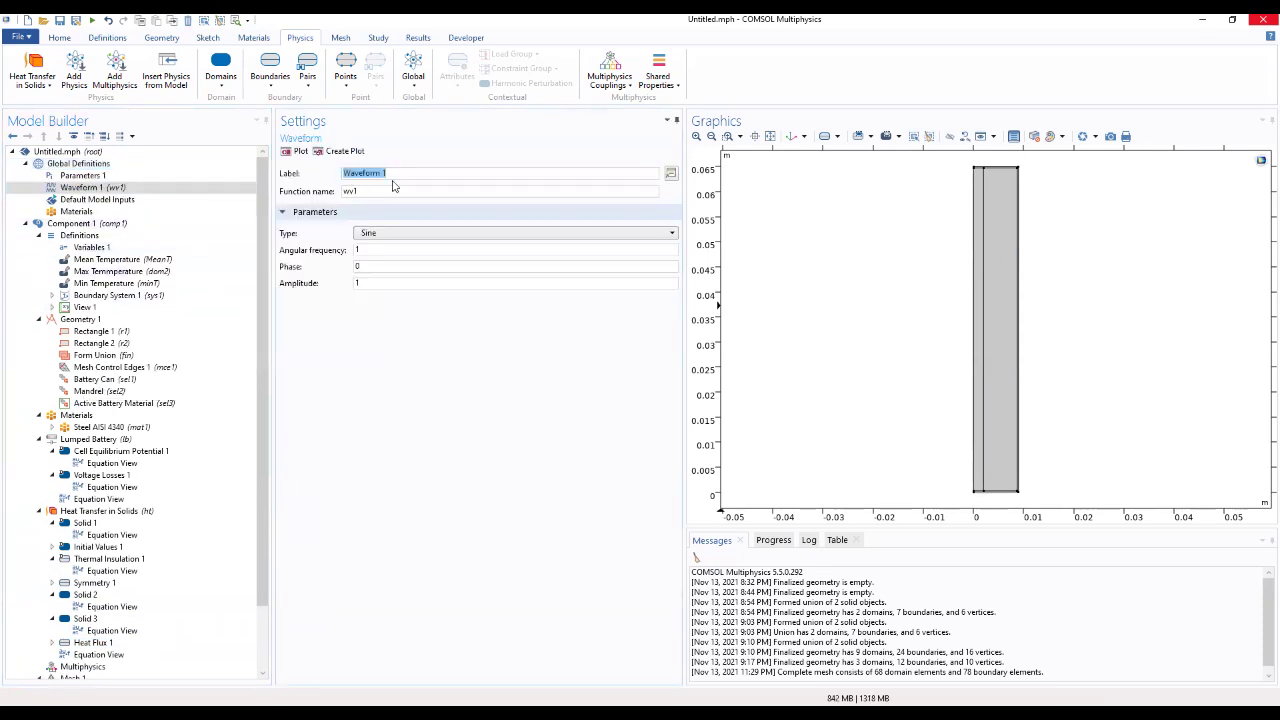
# Make Waveform 1 a square wave with angular frequency 2*pi/cycle_time
pyautogui.click(384, 233)
pyautogui.click(377, 272)
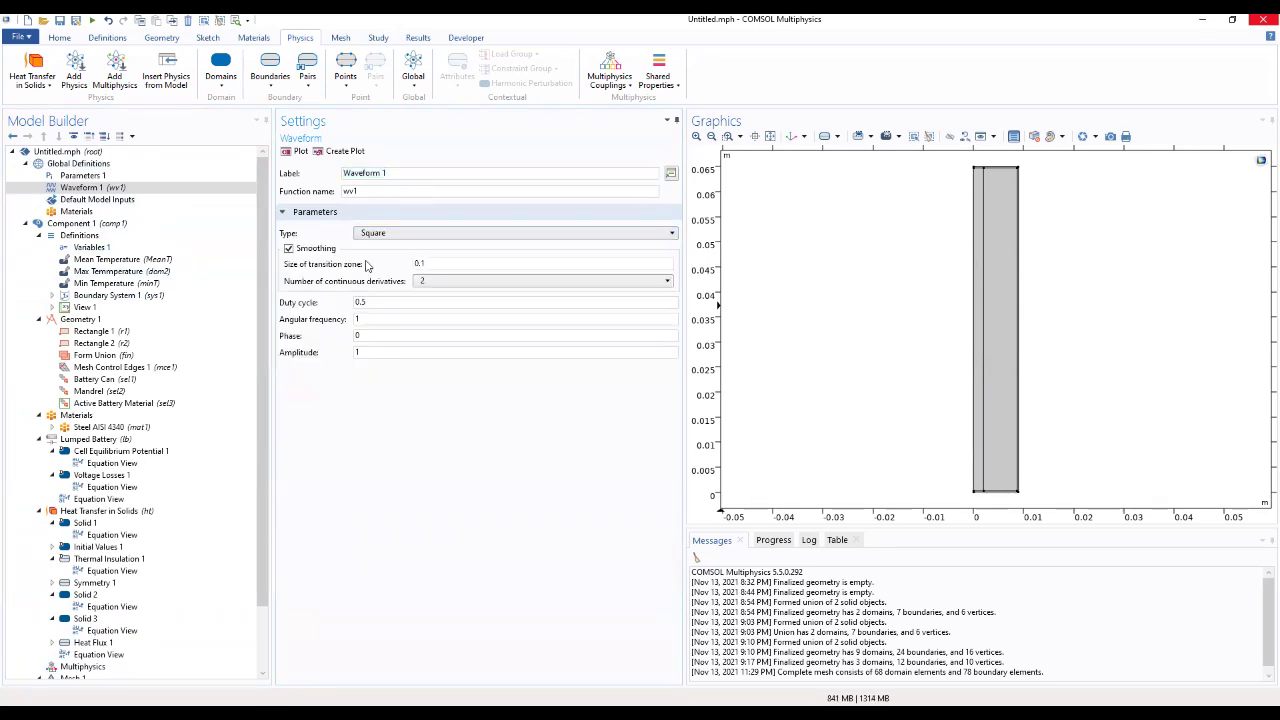
pyautogui.click(405, 318)
pyautogui.hotkey('ctrl', 'a')
pyautogui.write('time')
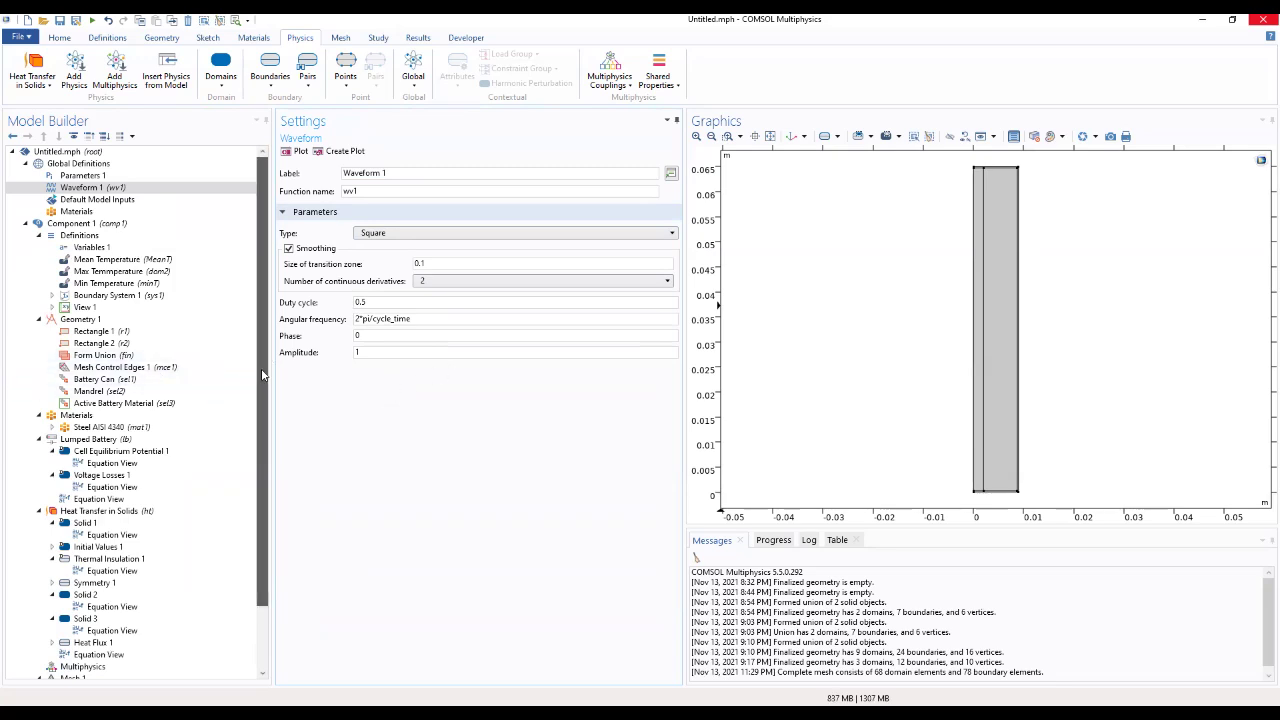
pyautogui.moveTo(262, 374); pyautogui.dragTo(251, 455)
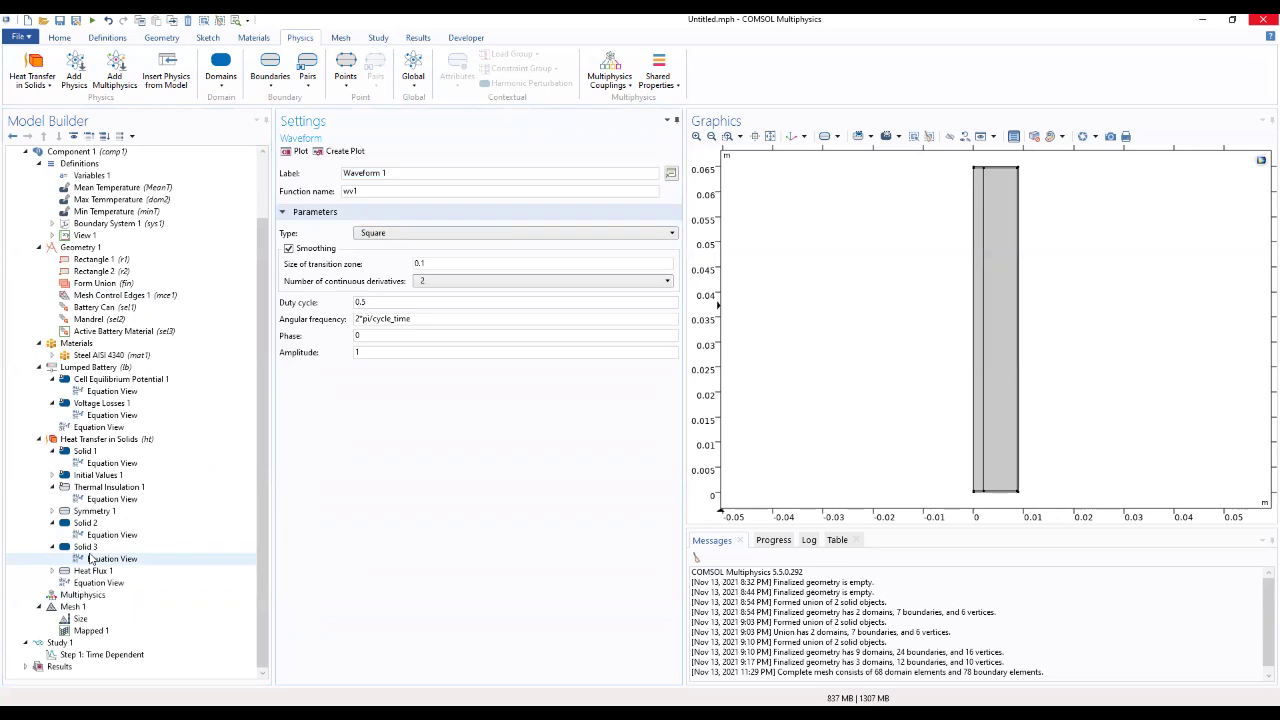
# Set Time Dependent output times to 0 2100 with user-controlled relative tolerance 1e-3
pyautogui.click(105, 655)
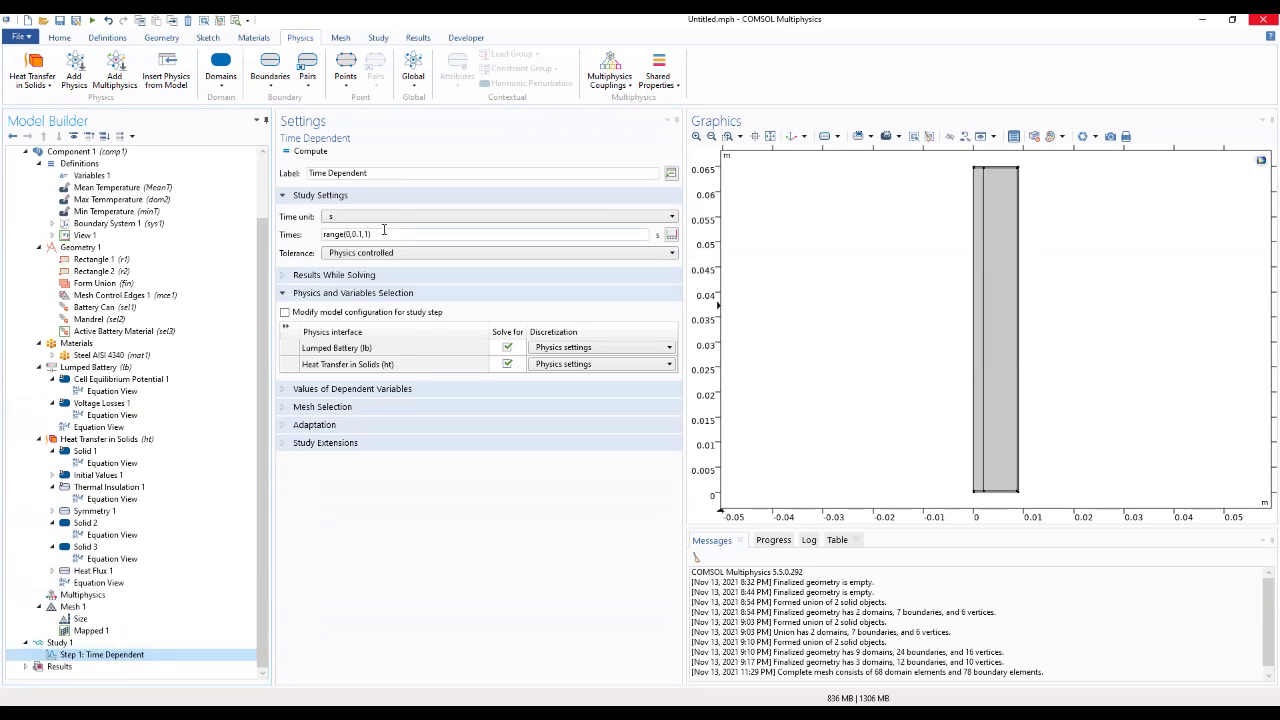
pyautogui.moveTo(378, 234); pyautogui.dragTo(309, 235)
pyautogui.write('0 2100')
pyautogui.click(393, 253)
pyautogui.click(393, 267)
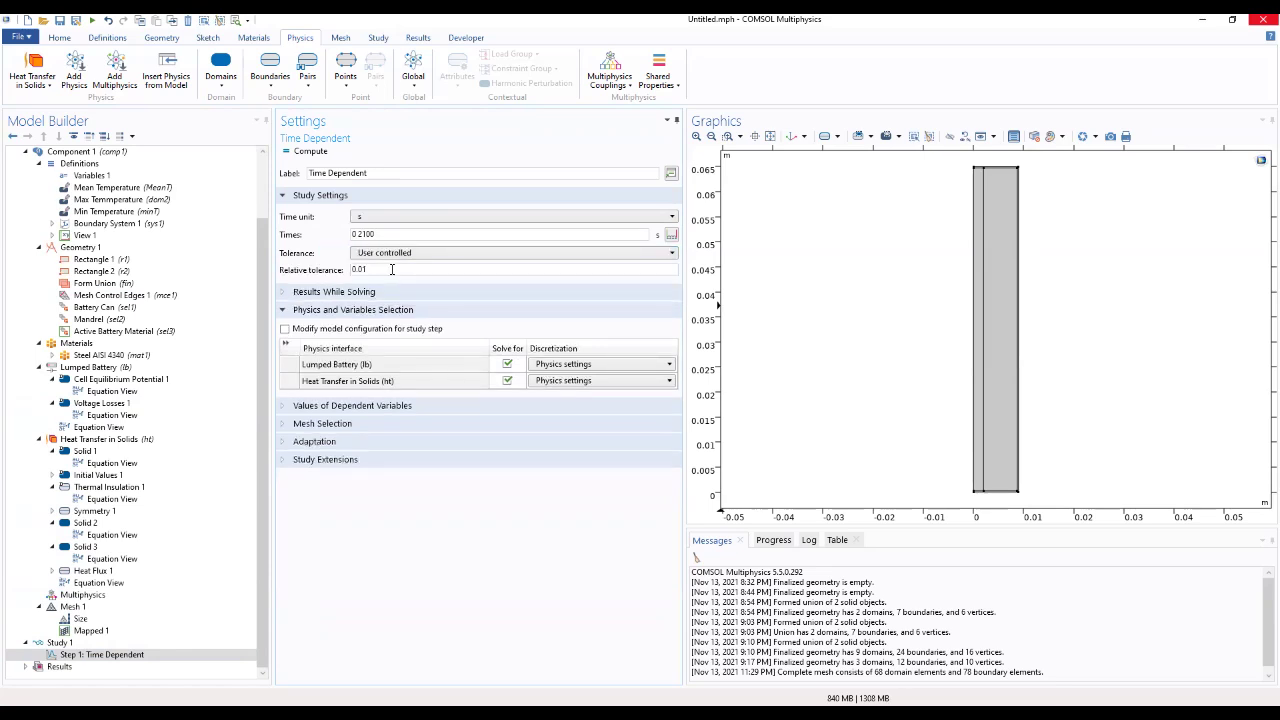
pyautogui.moveTo(392, 270); pyautogui.dragTo(303, 272)
pyautogui.write('1e-3')
pyautogui.click(328, 295)
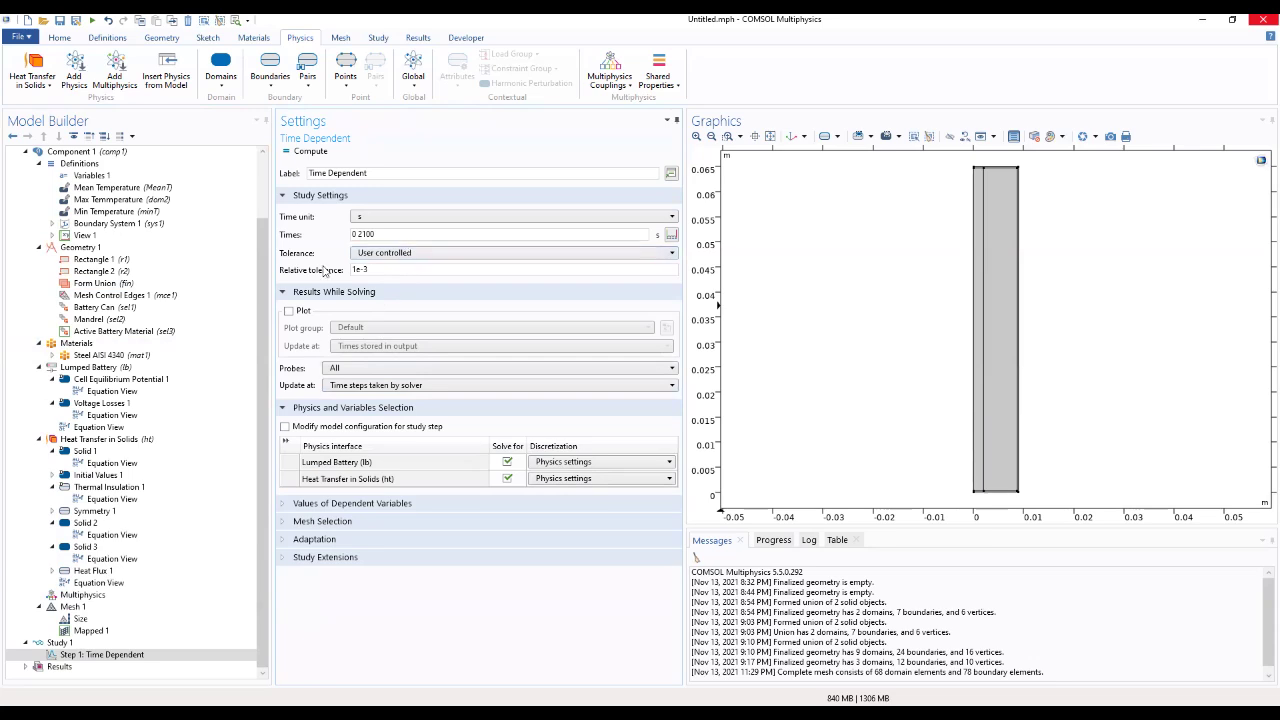
pyautogui.click(90, 583)
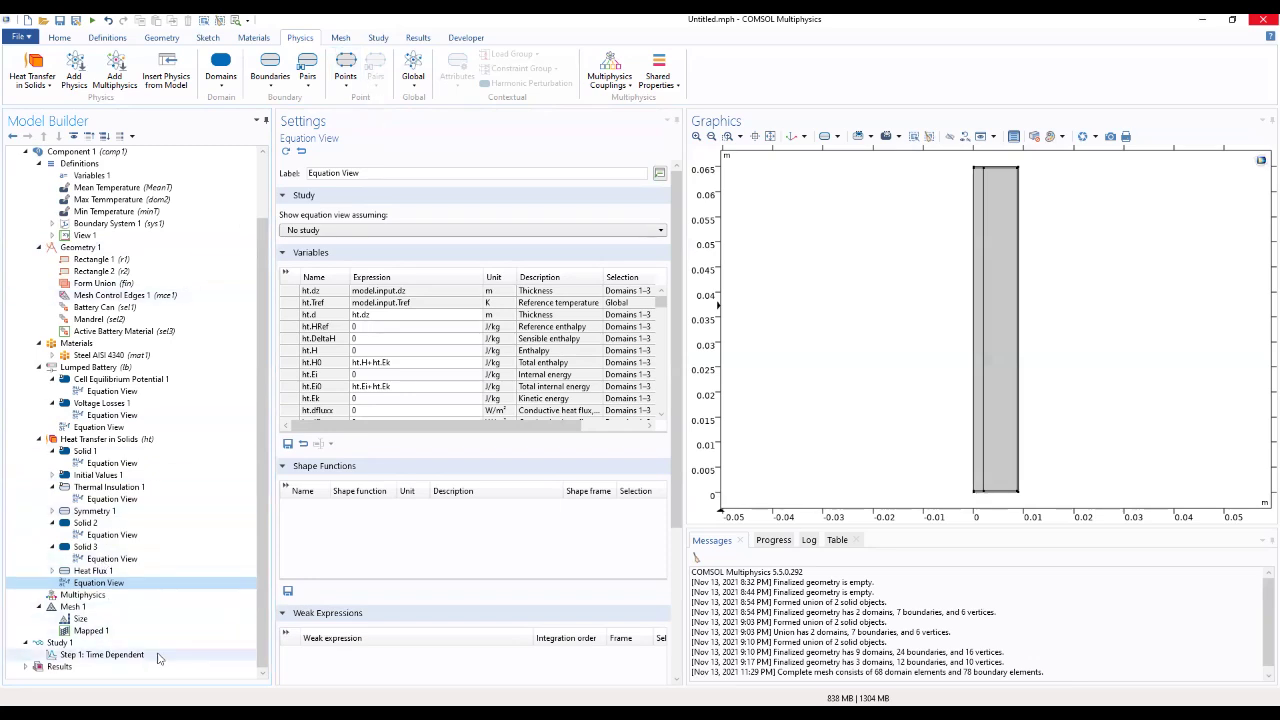
# Compute the Time Dependent study to get the cell potential, load plot and probe temperatures
pyautogui.click(117, 655)
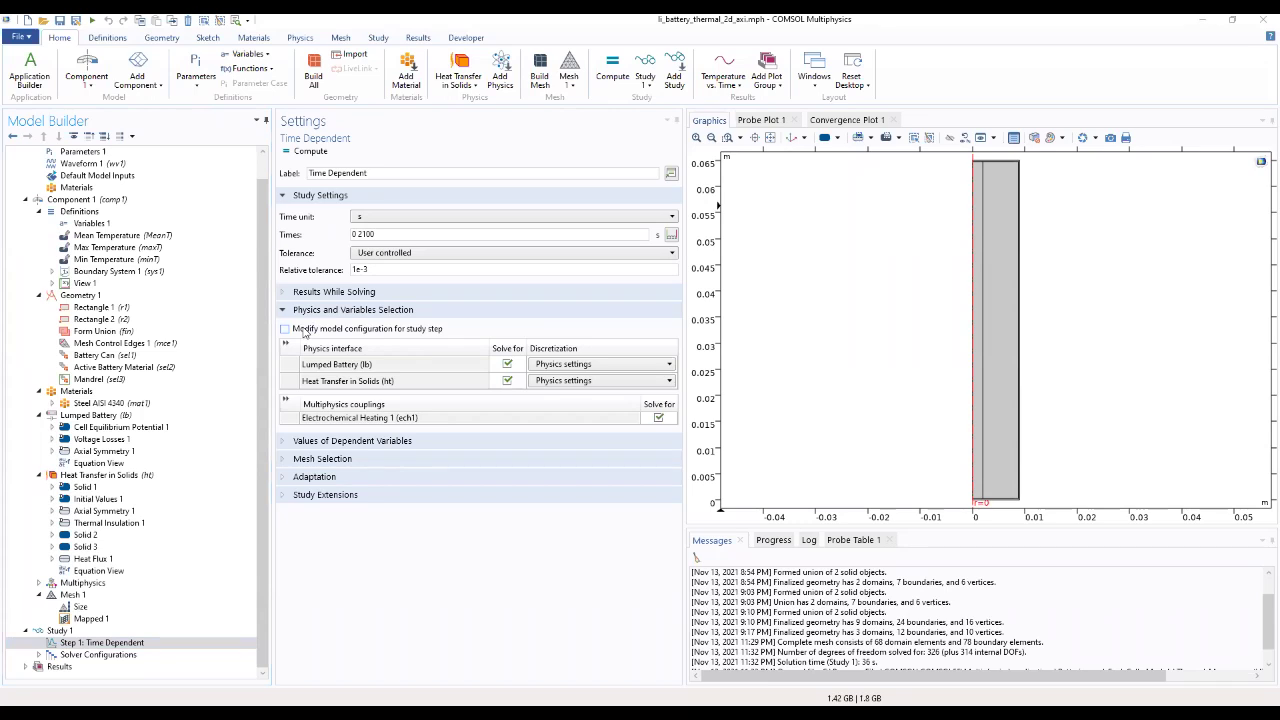
pyautogui.click(312, 152)
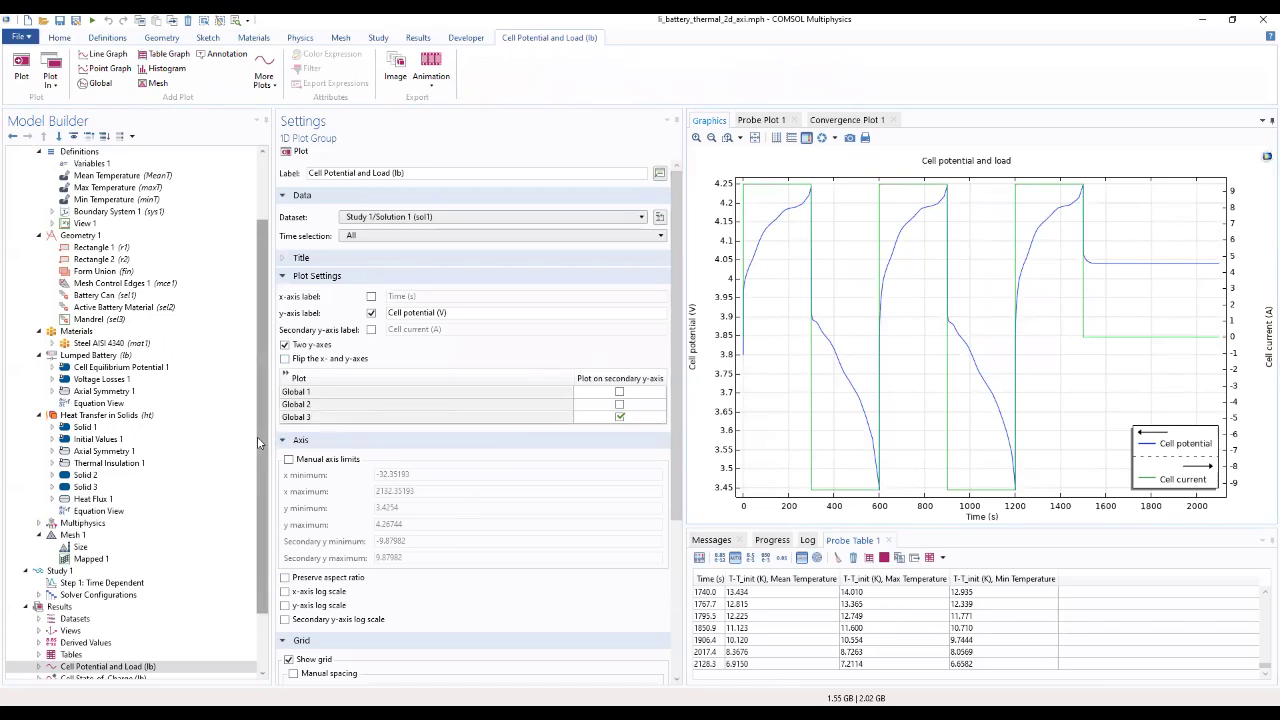
# Check the Global 1 curve under Cell Potential and Load, then display the Cell State-of-Charge plot
pyautogui.scroll(-2, 110, 570)
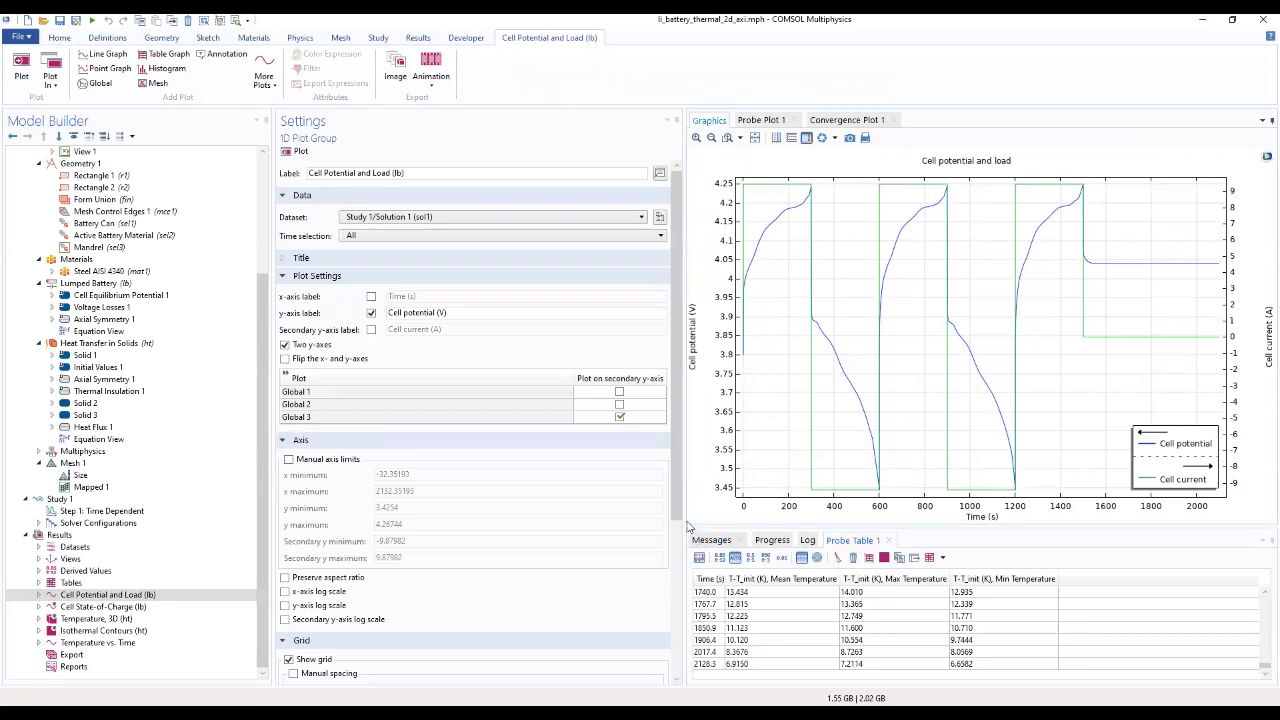
pyautogui.click(42, 595)
pyautogui.click(41, 595)
pyautogui.click(86, 607)
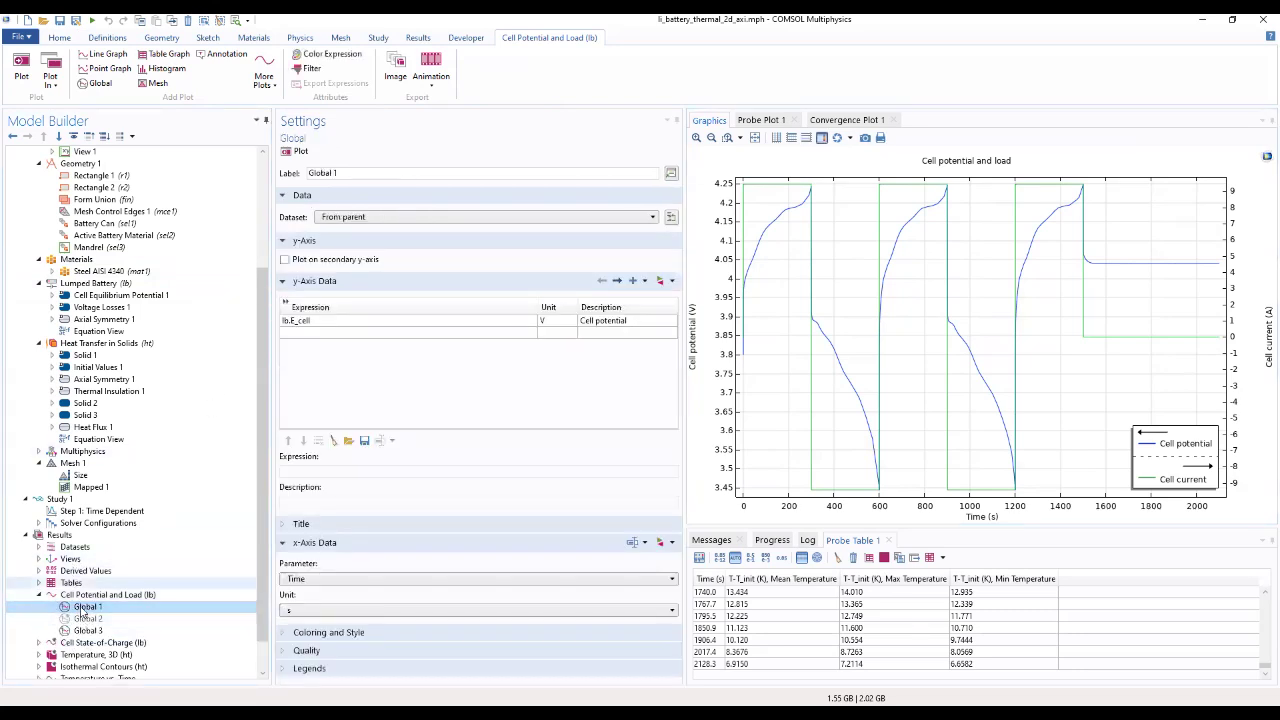
pyautogui.scroll(-1, 86, 610)
pyautogui.click(88, 608)
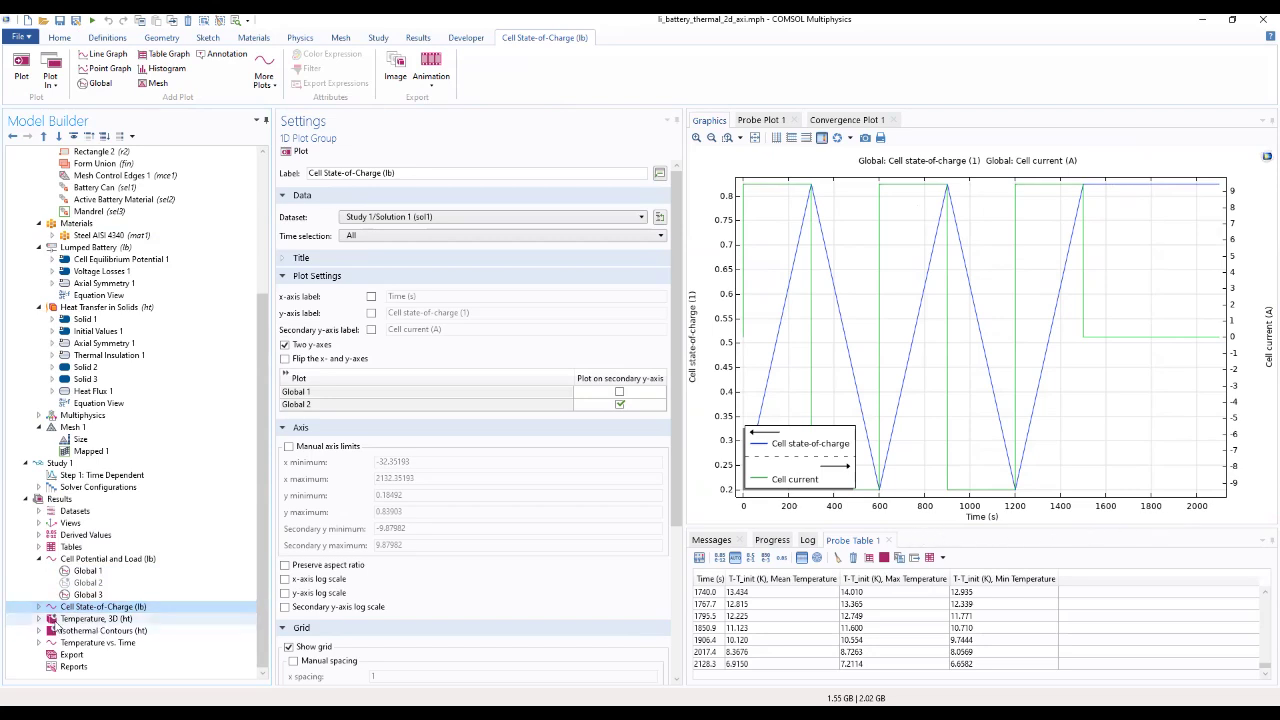
# Show the Temperature, 3D plot with an enlarged graphics area and review its Surface settings
pyautogui.click(42, 620)
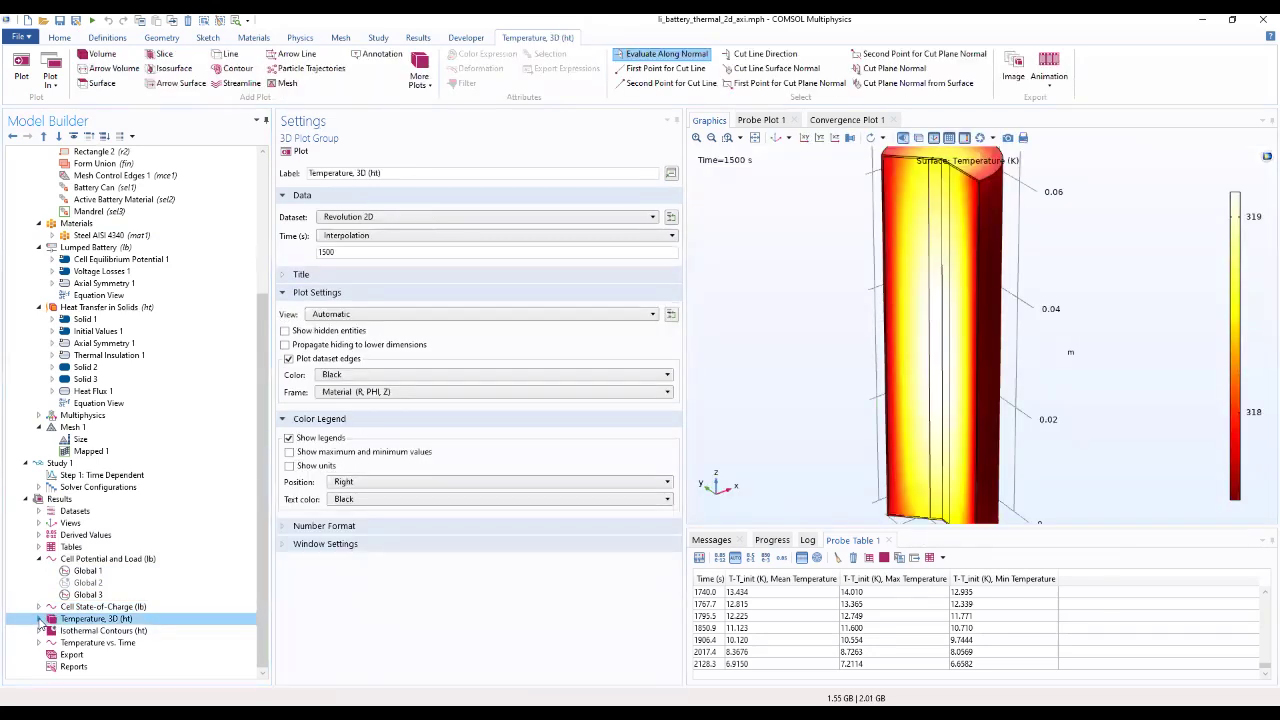
pyautogui.click(40, 620)
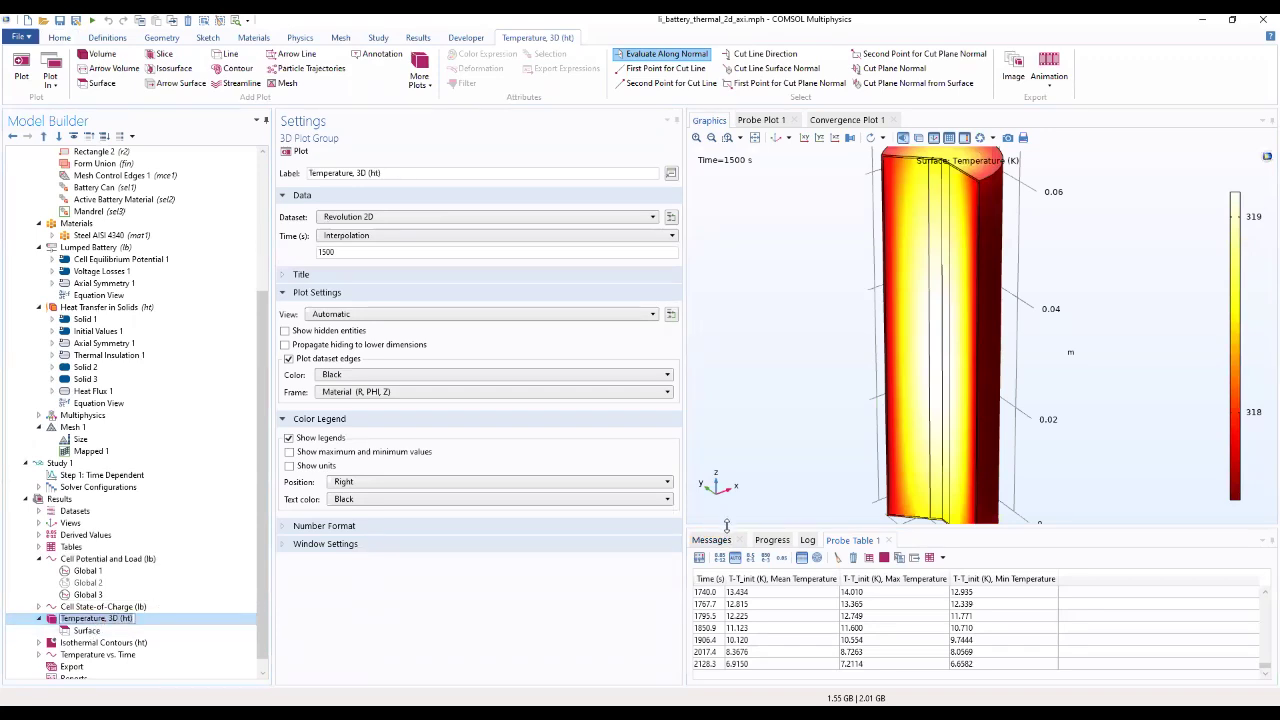
pyautogui.moveTo(716, 531); pyautogui.dragTo(712, 588)
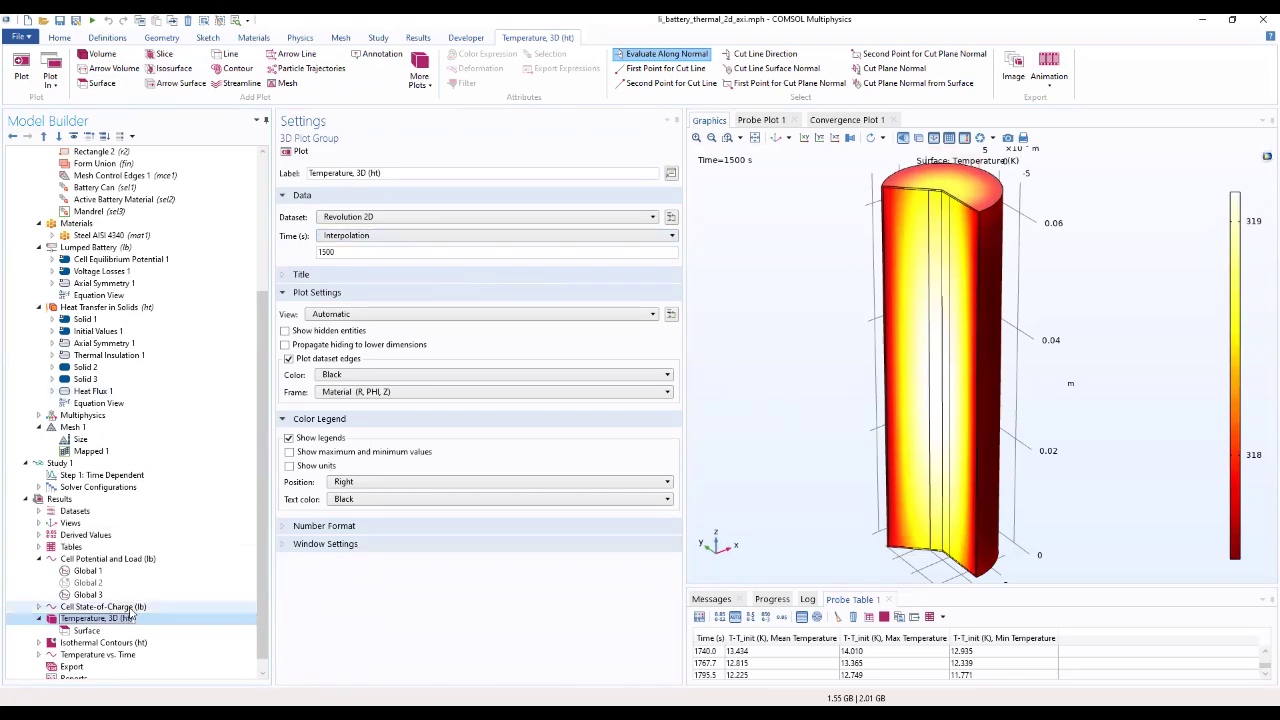
pyautogui.click(128, 607)
pyautogui.click(100, 619)
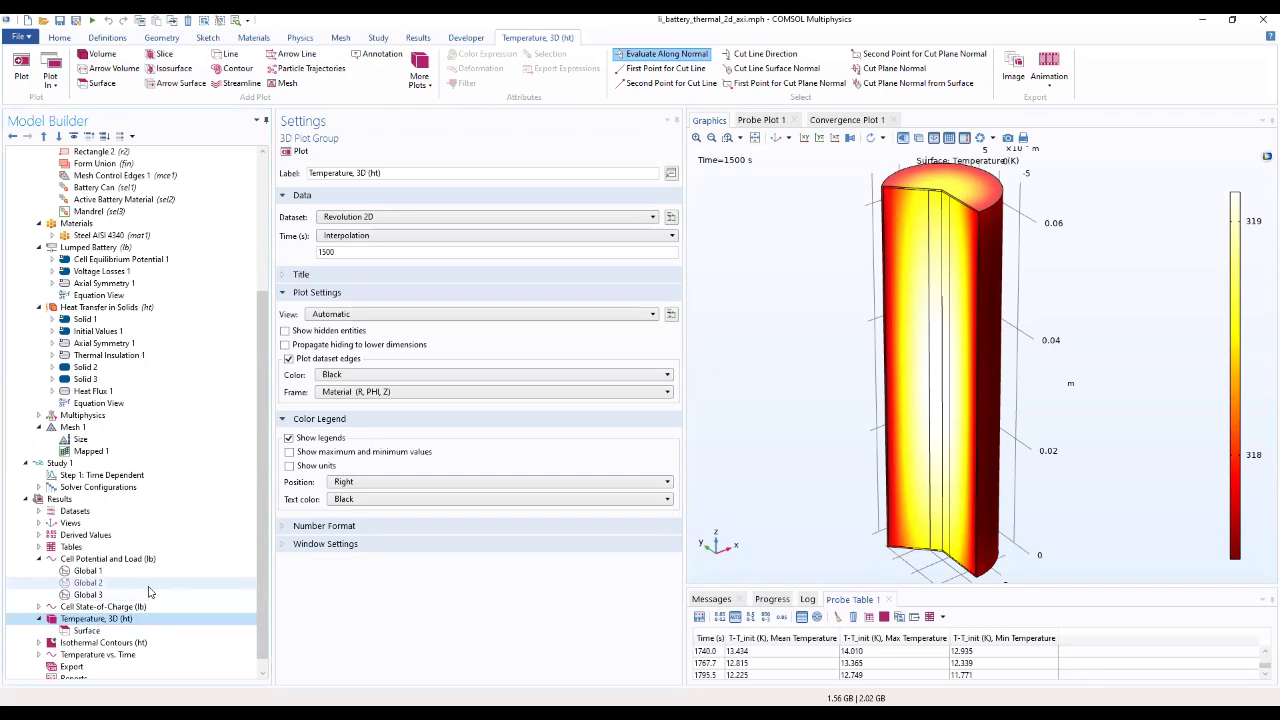
pyautogui.click(87, 630)
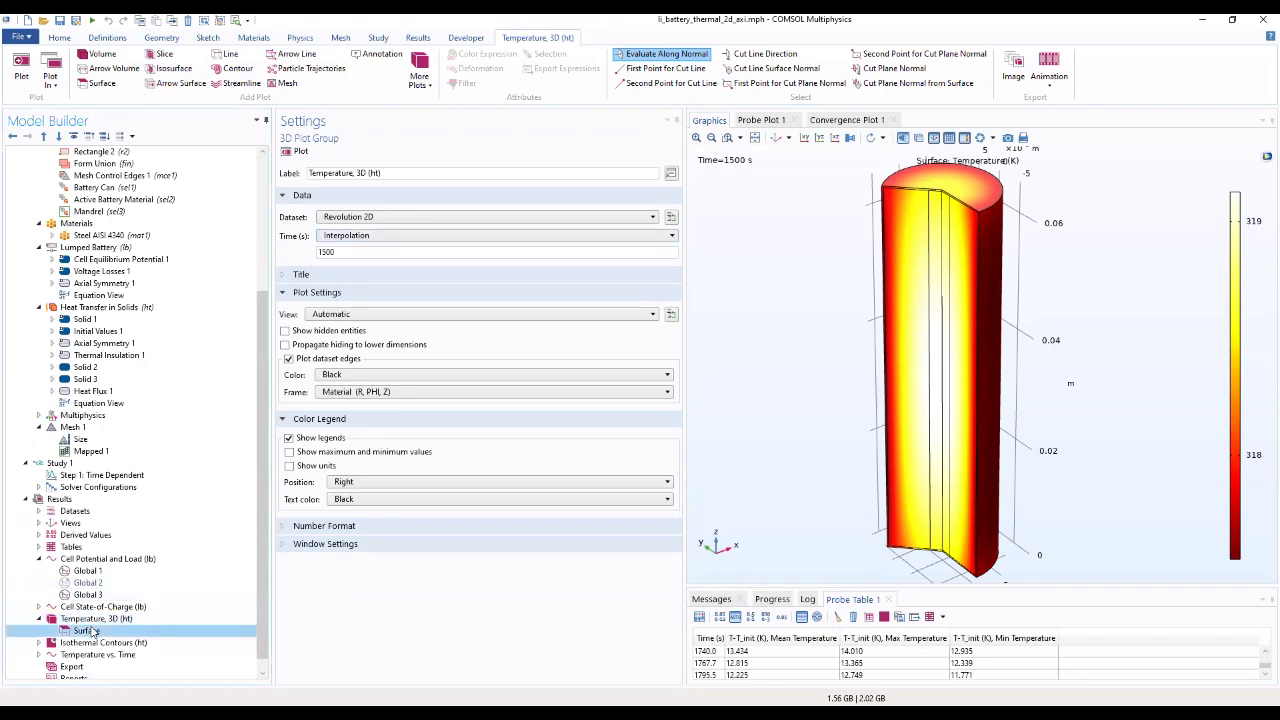
# Browse Isothermal Contours, then display Temperature vs. Time with mean, max and min ΔT curves
pyautogui.click(88, 643)
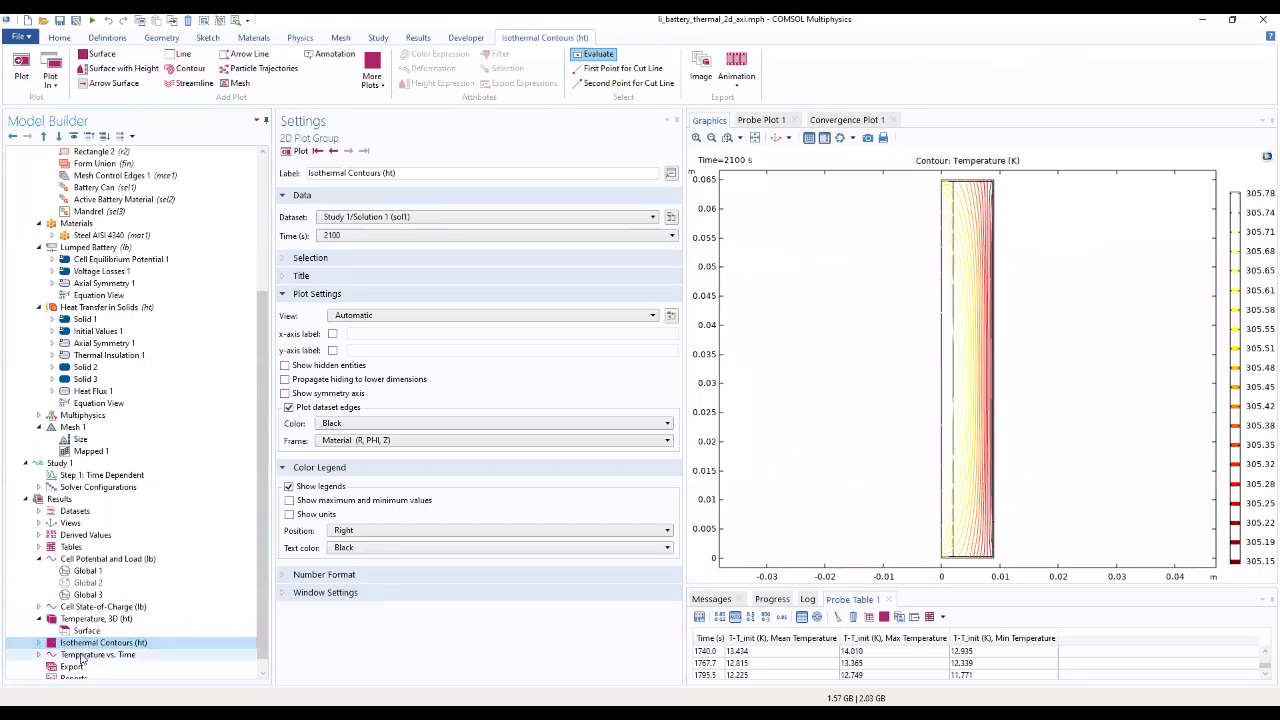
pyautogui.scroll(-1, 83, 659)
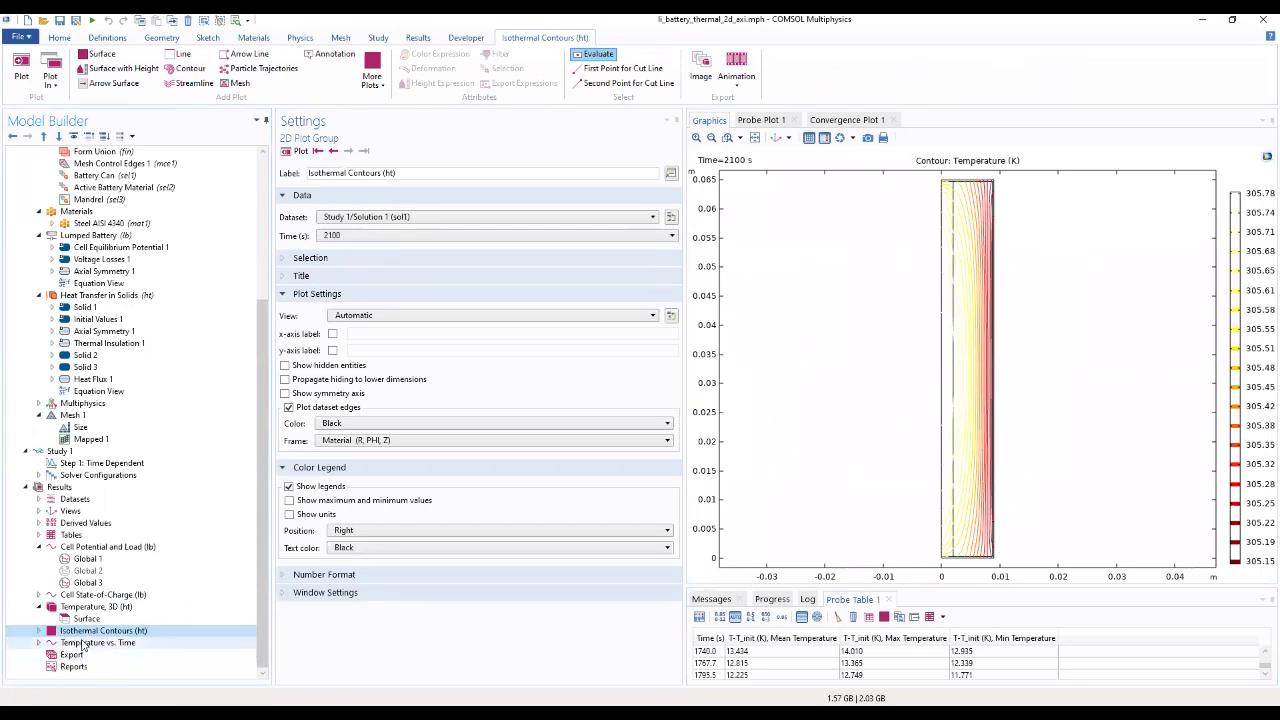
pyautogui.click(82, 645)
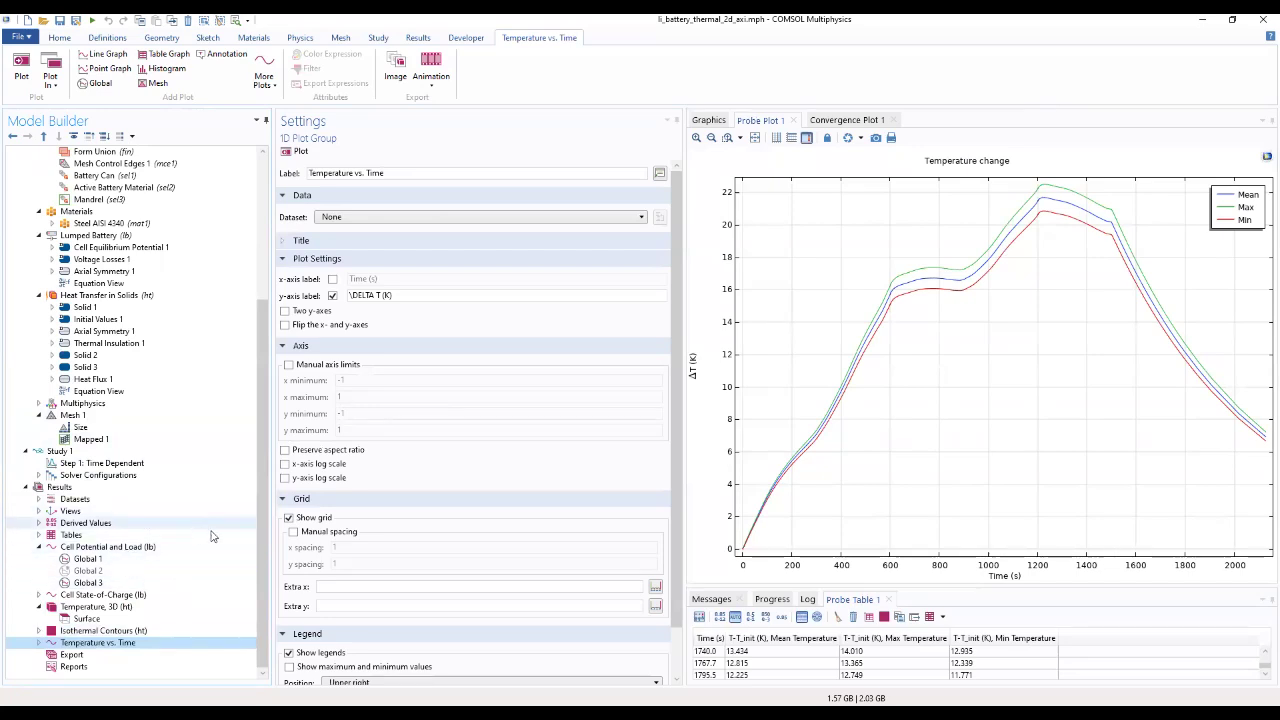
# Expand the probe table and inspect the Mean Temperature and Max Temperature dataset settings
pyautogui.moveTo(855, 586); pyautogui.dragTo(855, 532)
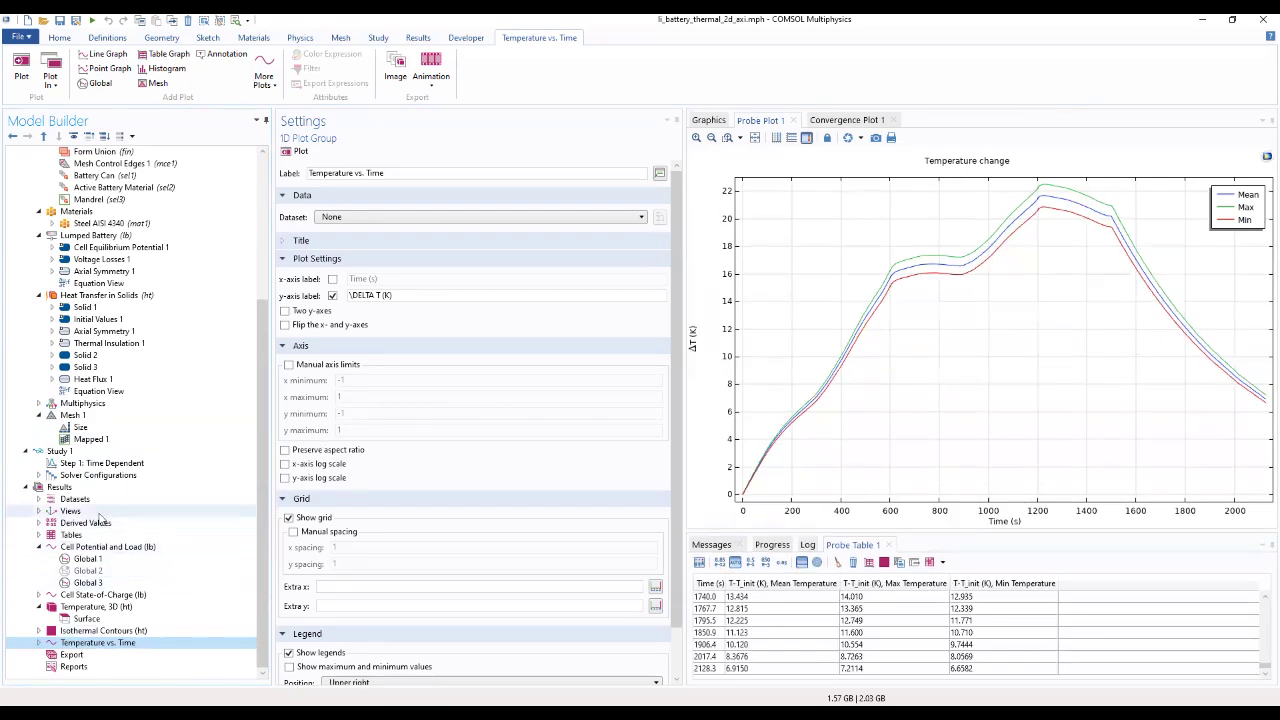
pyautogui.click(39, 499)
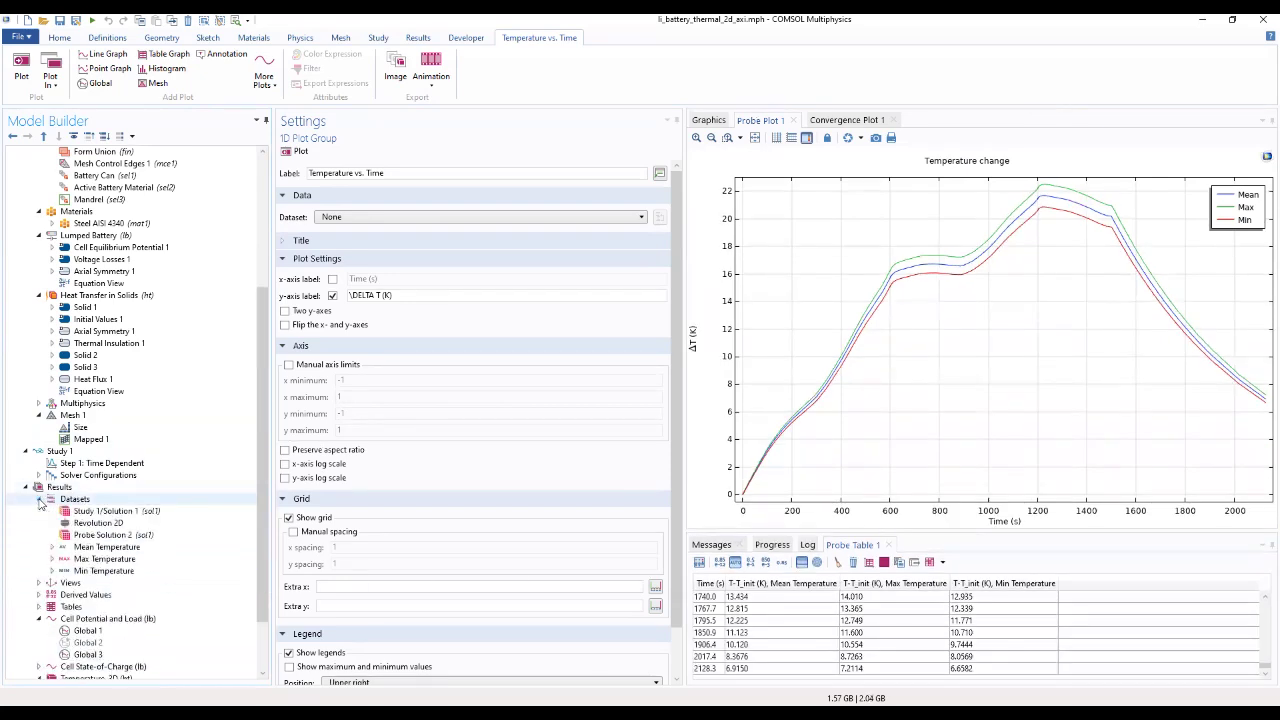
pyautogui.click(52, 547)
pyautogui.click(104, 548)
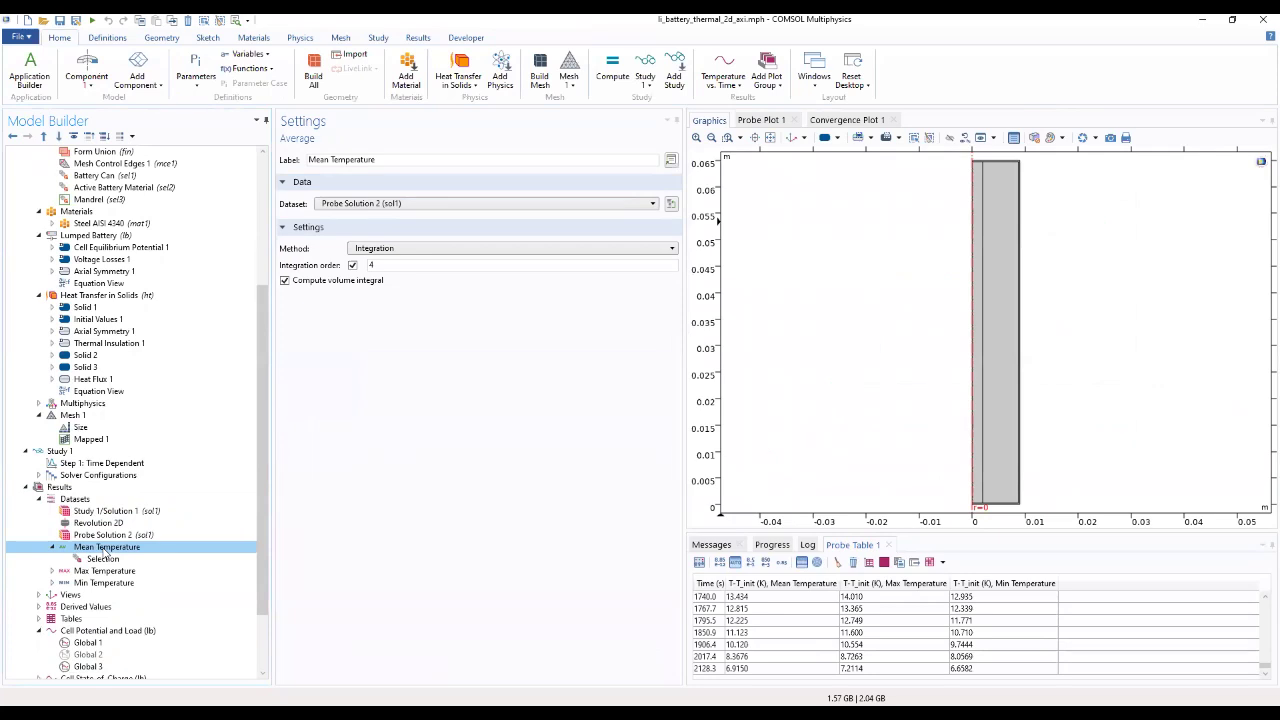
pyautogui.click(100, 571)
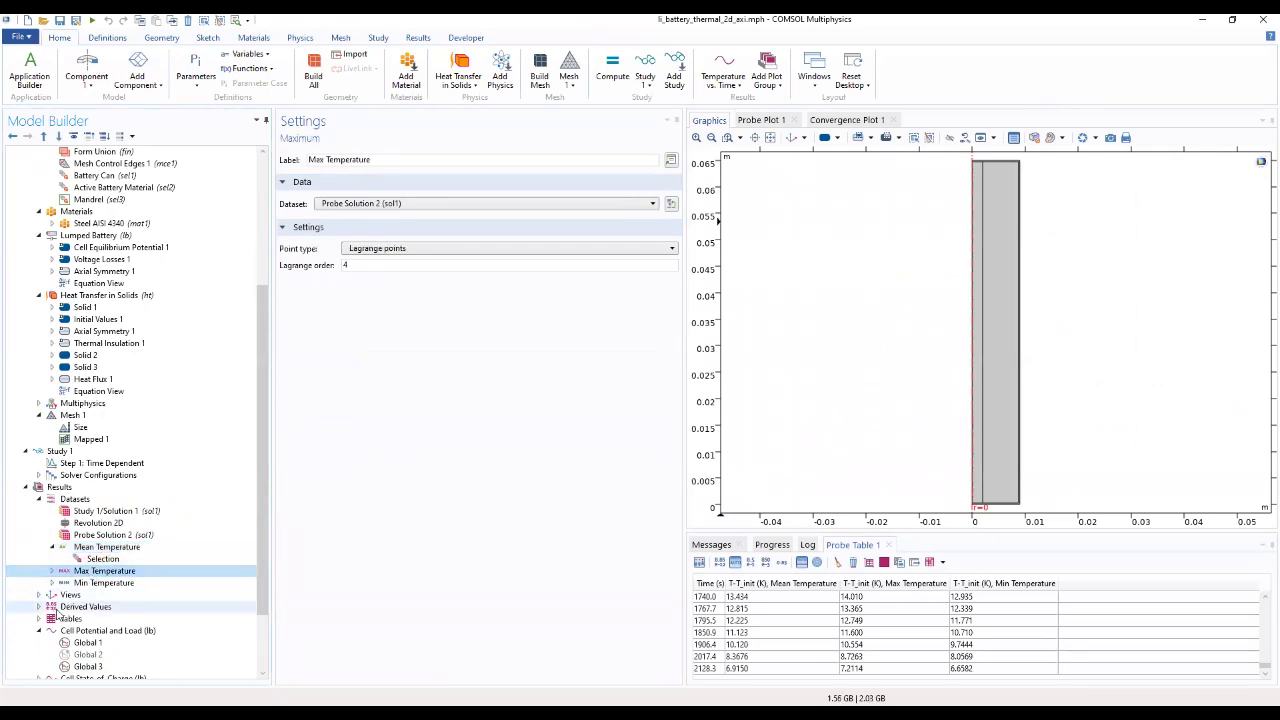
# Review the Global 1 and Global 3 curve settings, then show the Temperature, 3D Surface plot at 1500 s
pyautogui.click(88, 642)
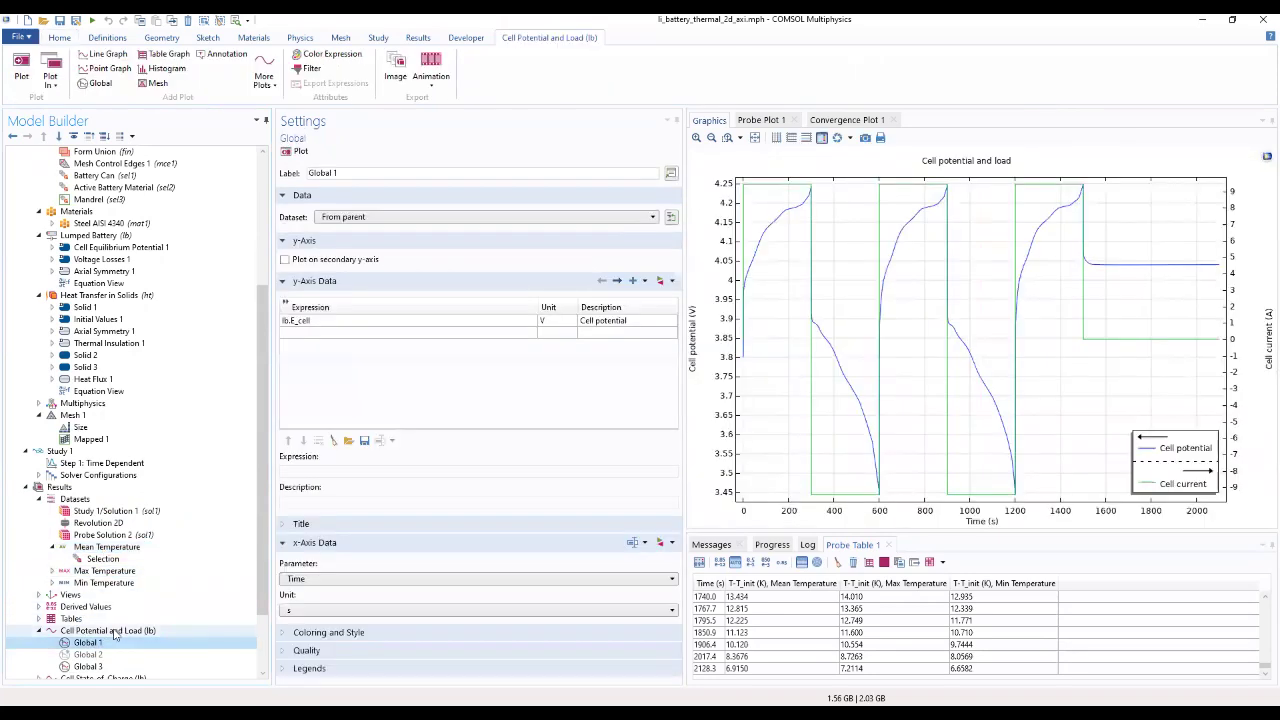
pyautogui.scroll(-3, 115, 635)
pyautogui.click(88, 594)
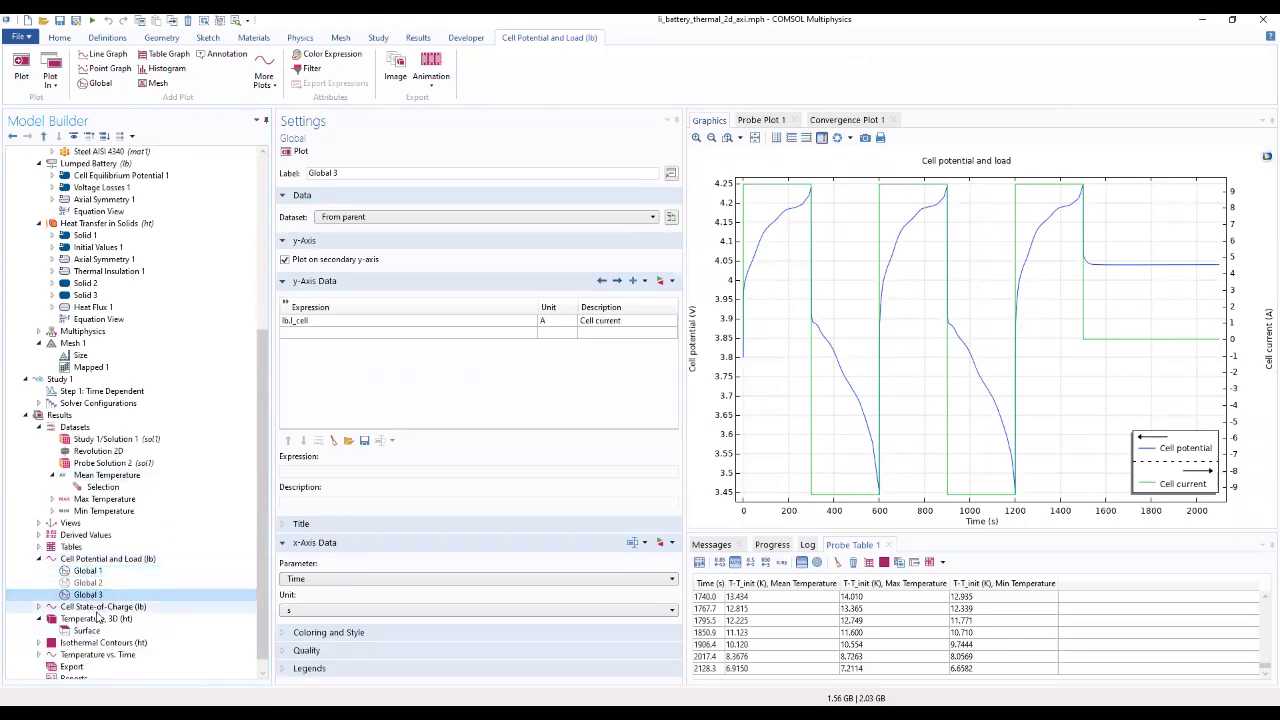
pyautogui.click(87, 630)
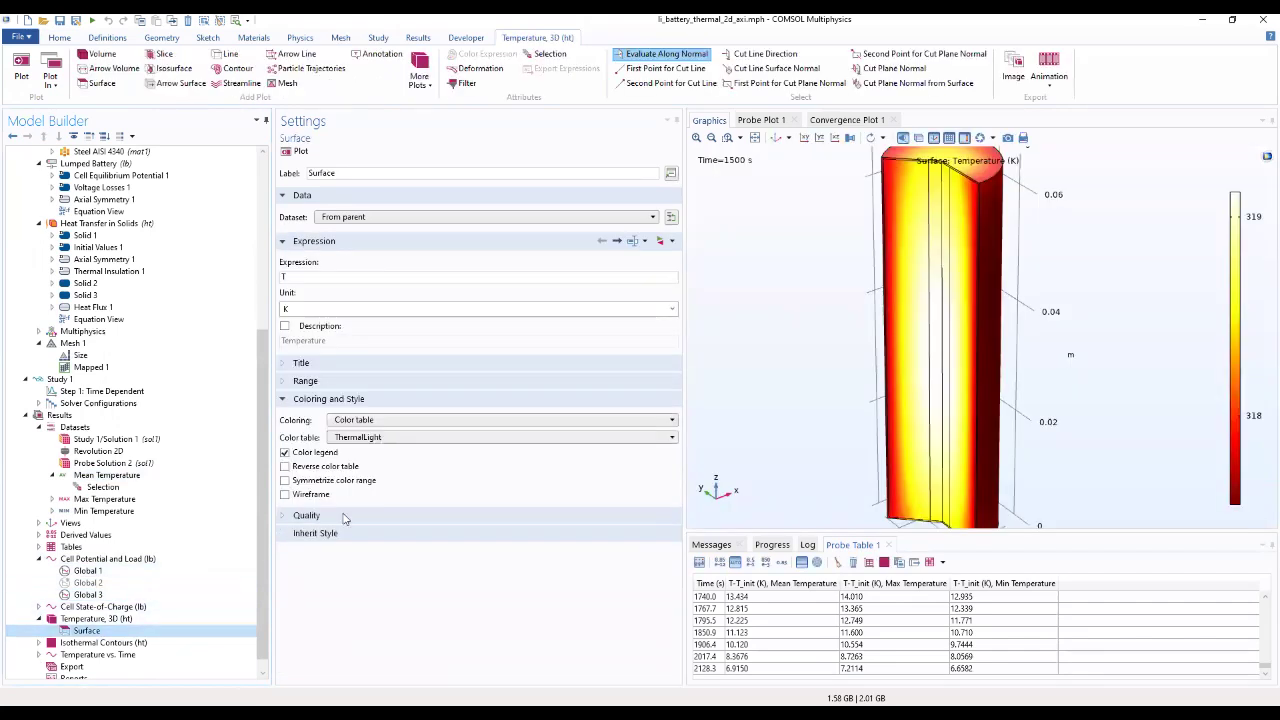